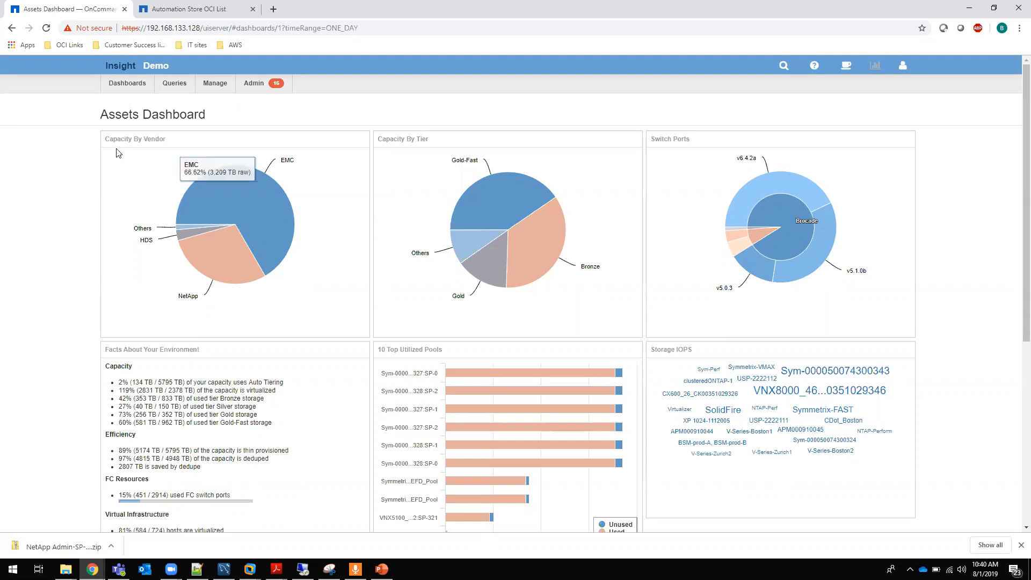
- Create a new dashboard from the full list of dashboards and dismiss the license warning
click(125, 85)
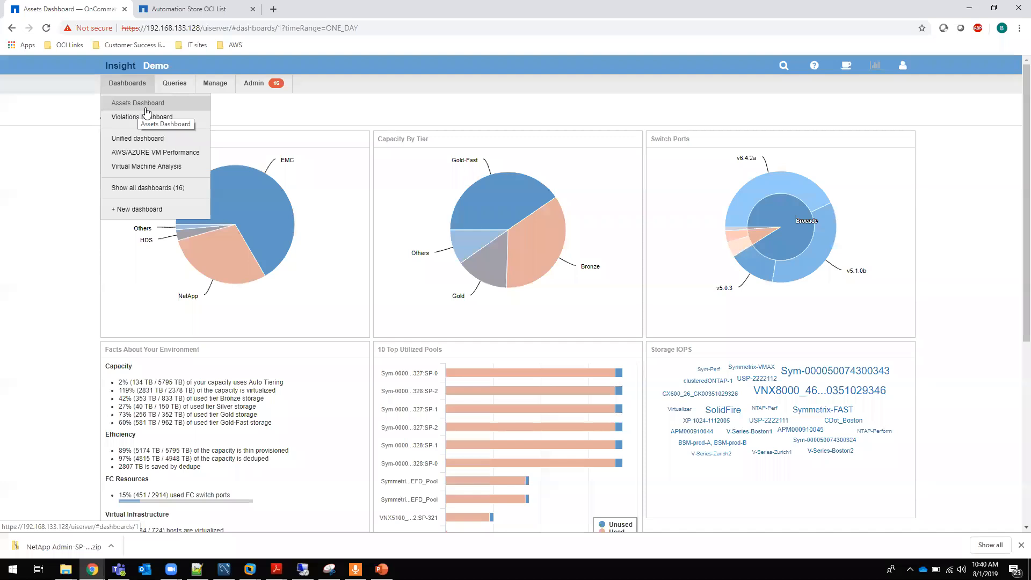
click(137, 188)
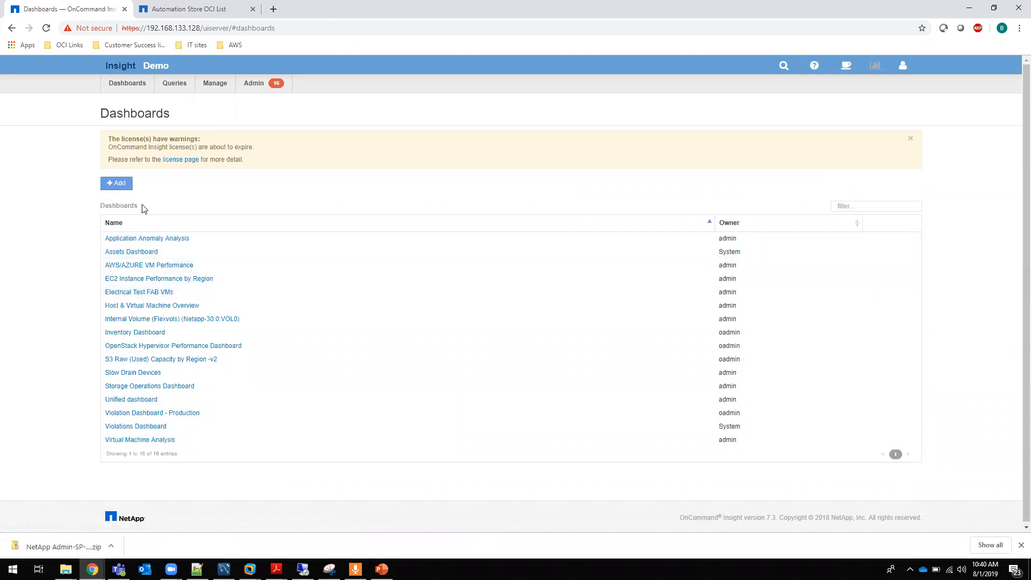
click(119, 184)
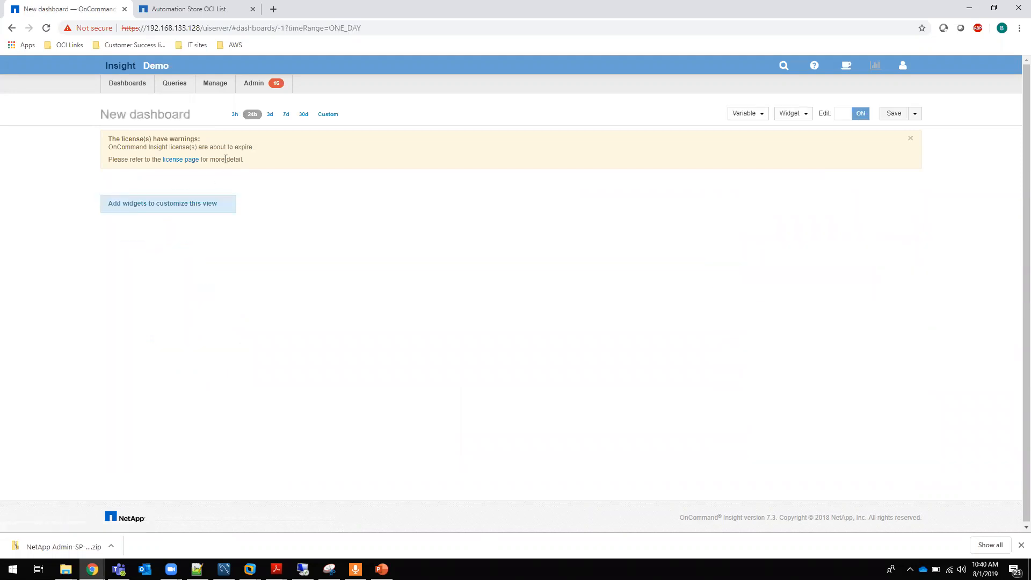
click(910, 139)
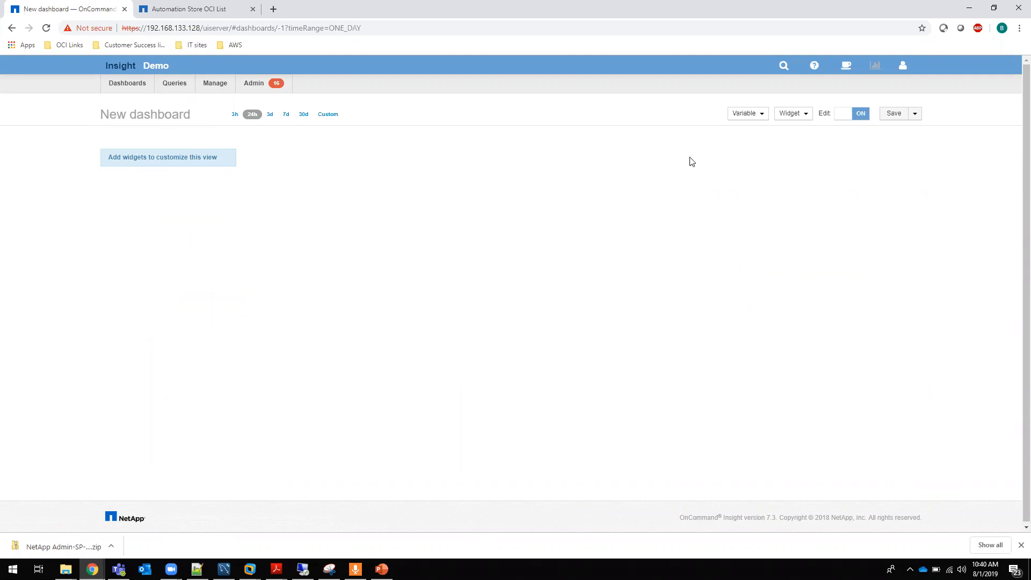
- Add a table widget to the new dashboard and set its object type to Storage Pool
click(805, 115)
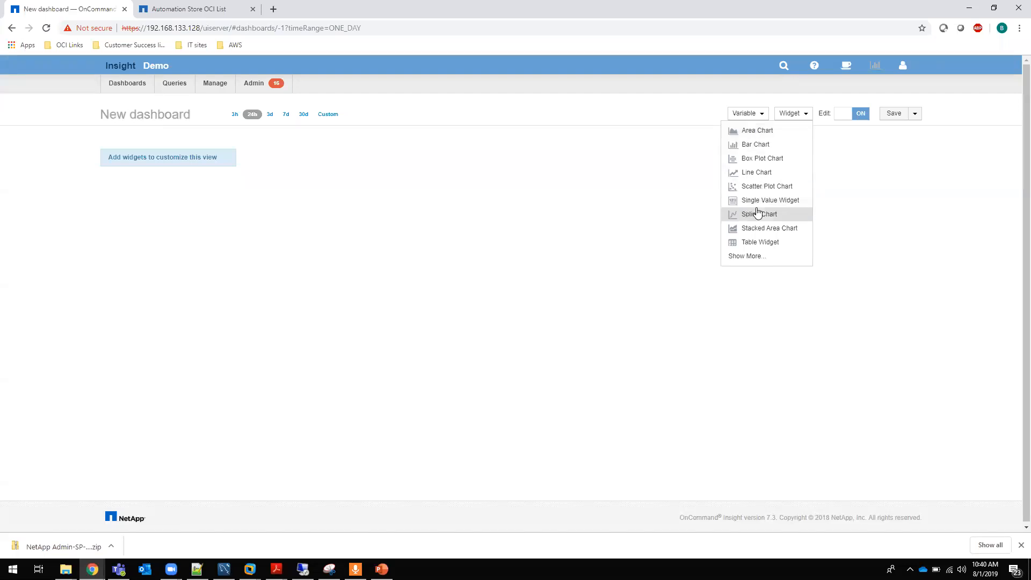
click(754, 245)
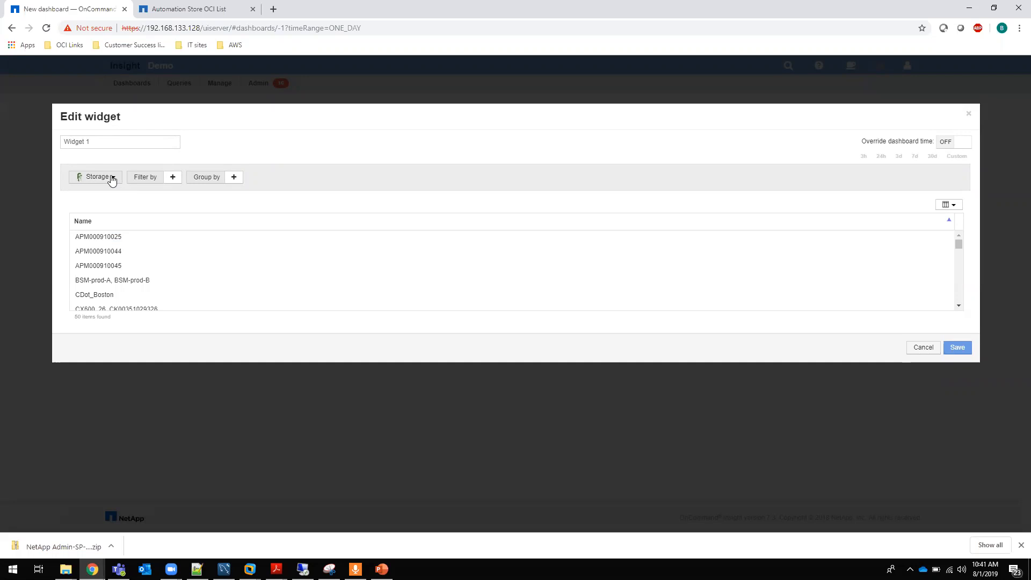
click(112, 178)
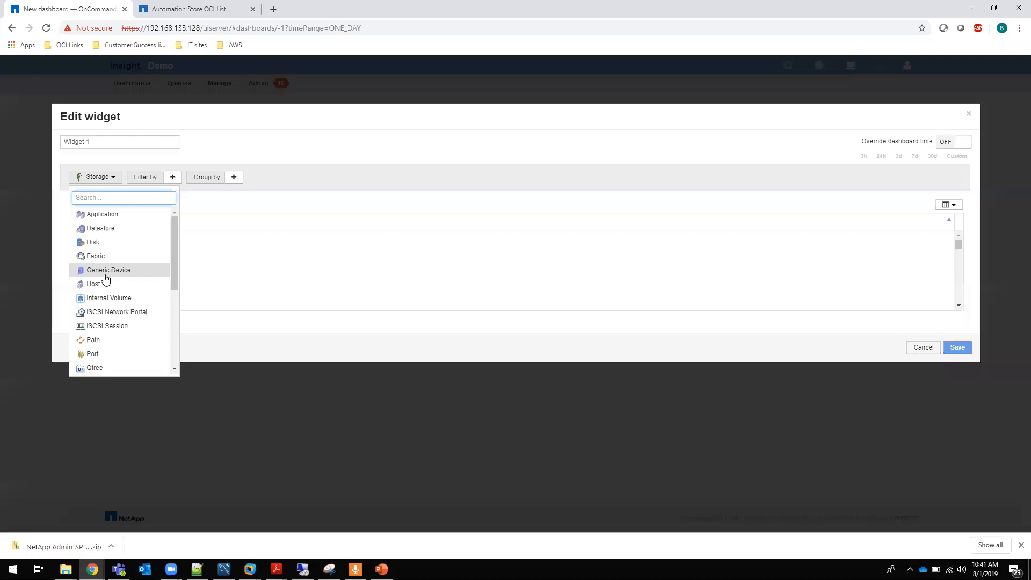
scroll(109, 279, down, 2)
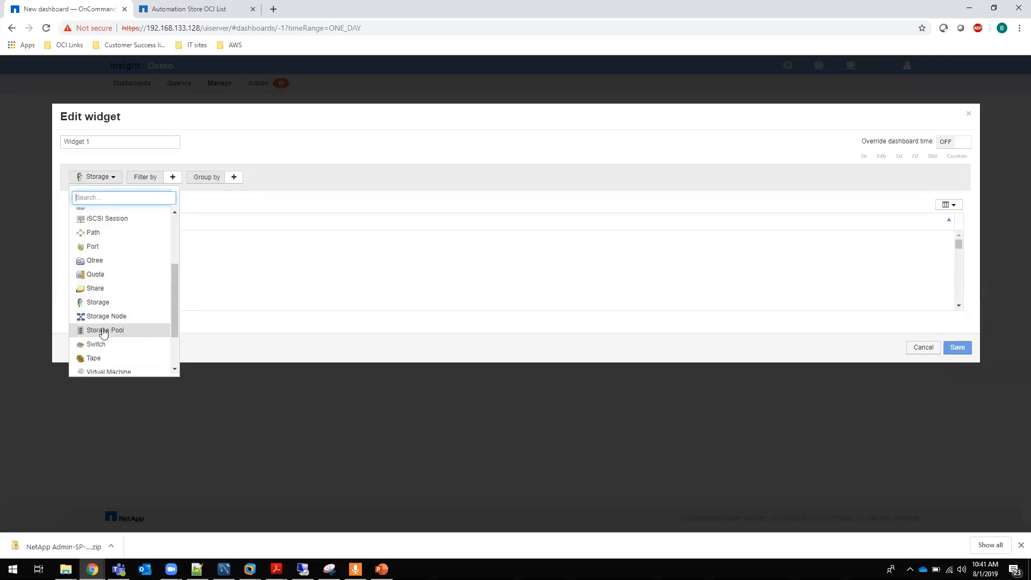
click(102, 329)
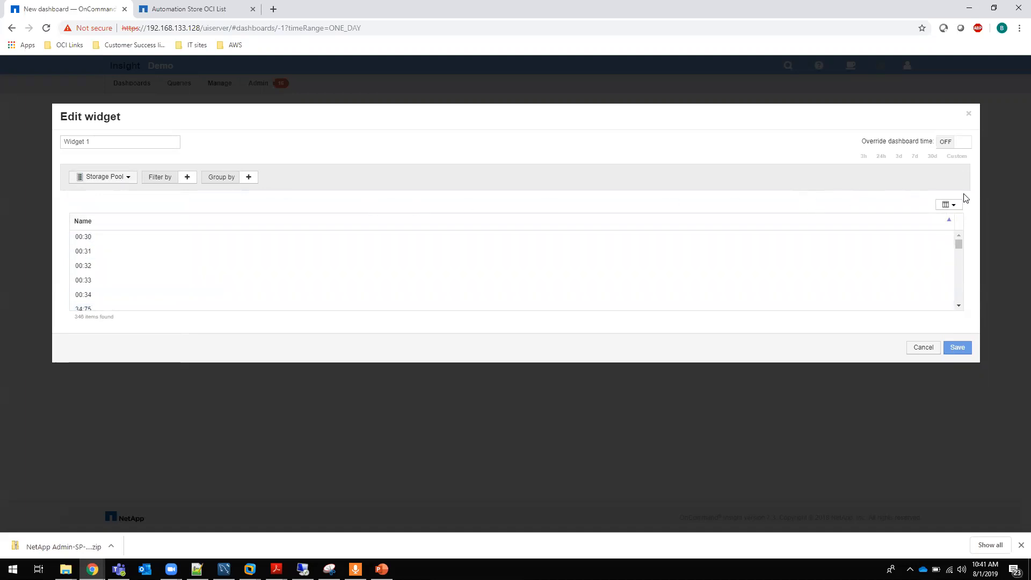
- Add the columns Storage, Capacity - Total, Capacity - Used, Capacity ratio - Used and Capacity ratio - Over commit to the table widget
click(954, 207)
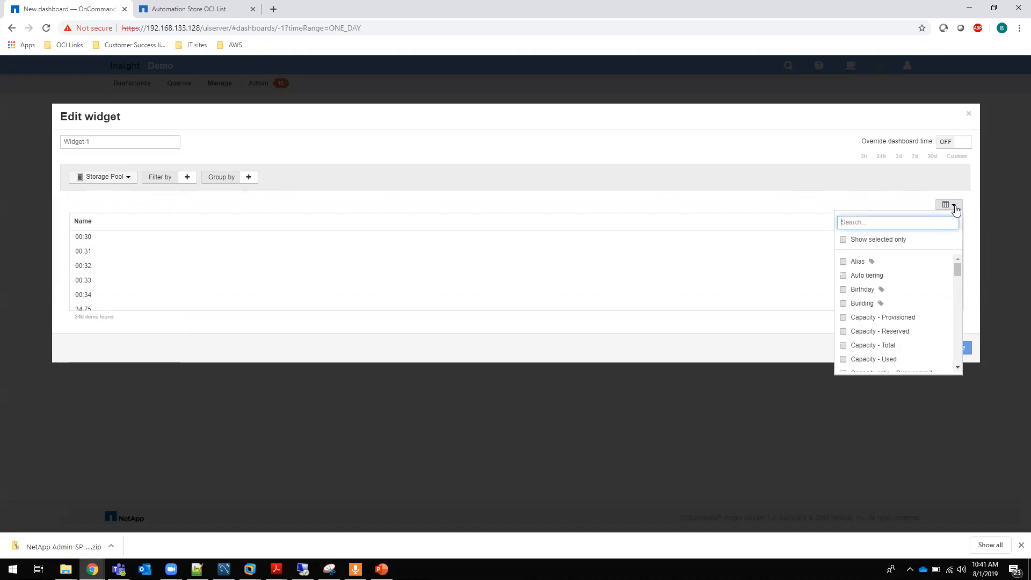
drag(957, 270, 955, 337)
click(846, 294)
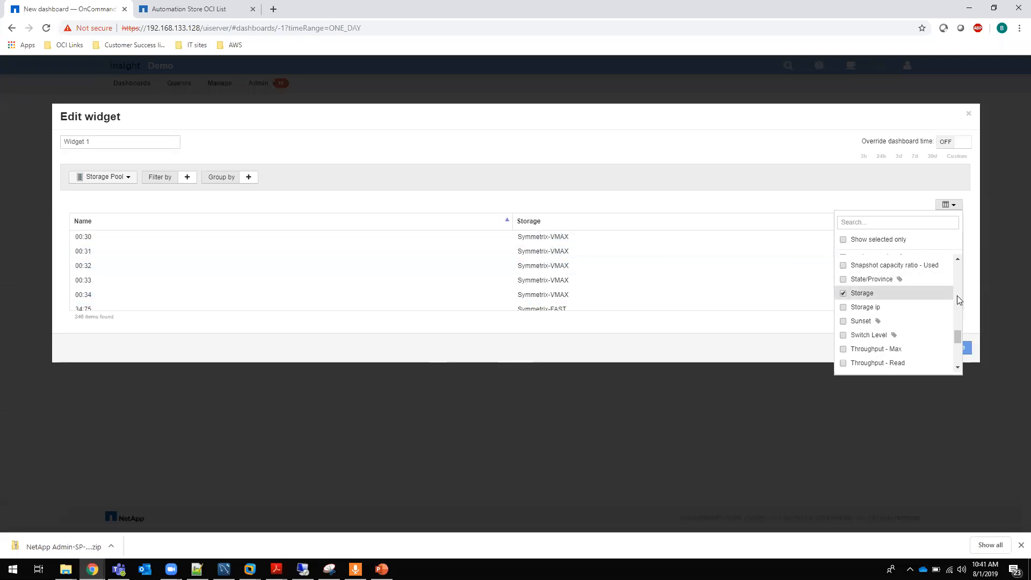
drag(958, 337, 957, 272)
click(843, 301)
click(843, 315)
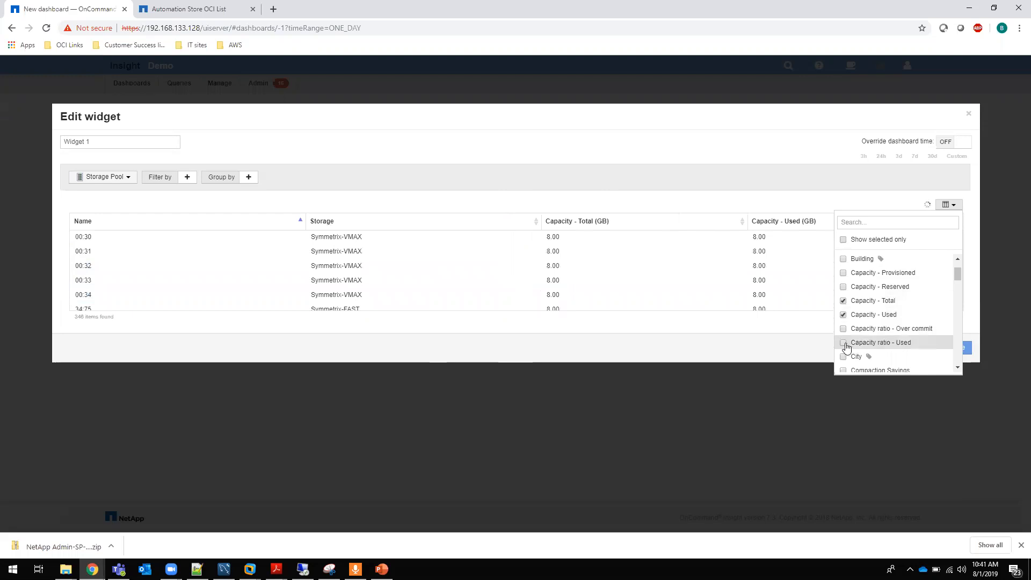
click(843, 343)
click(903, 330)
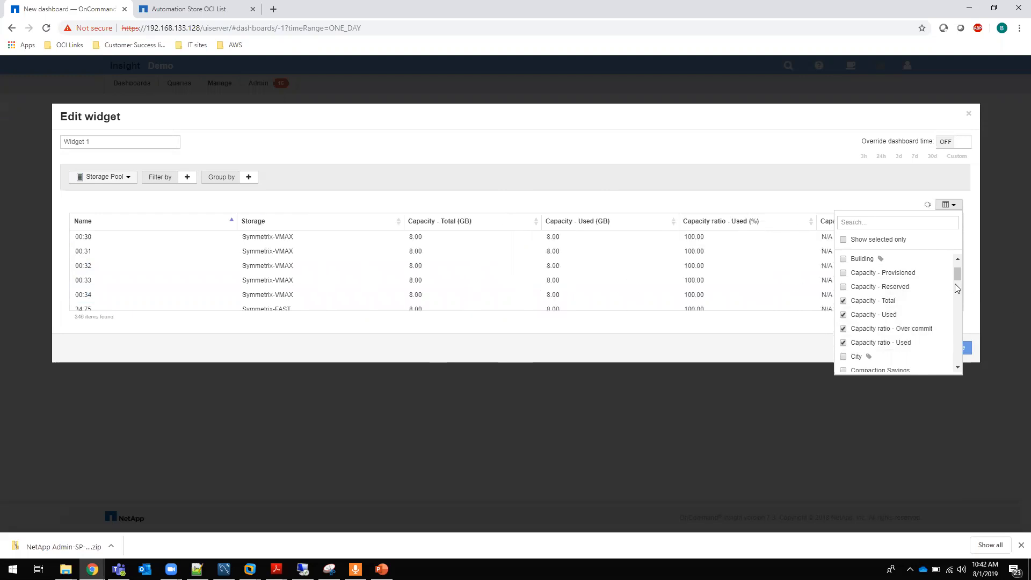
- Add the performance columns IOPS - Total and Throughput - Total to the table widget
drag(956, 273, 958, 308)
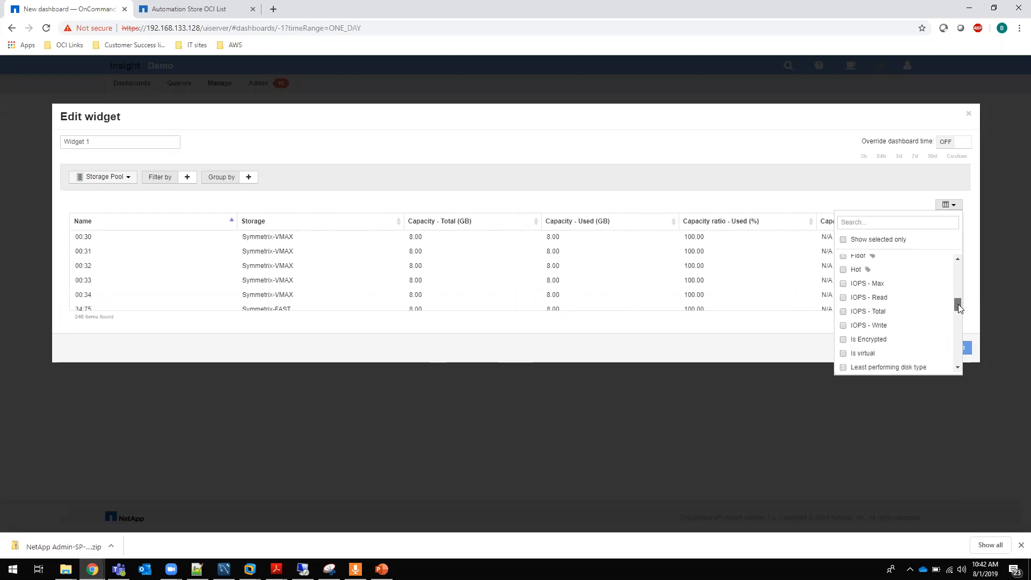
click(844, 312)
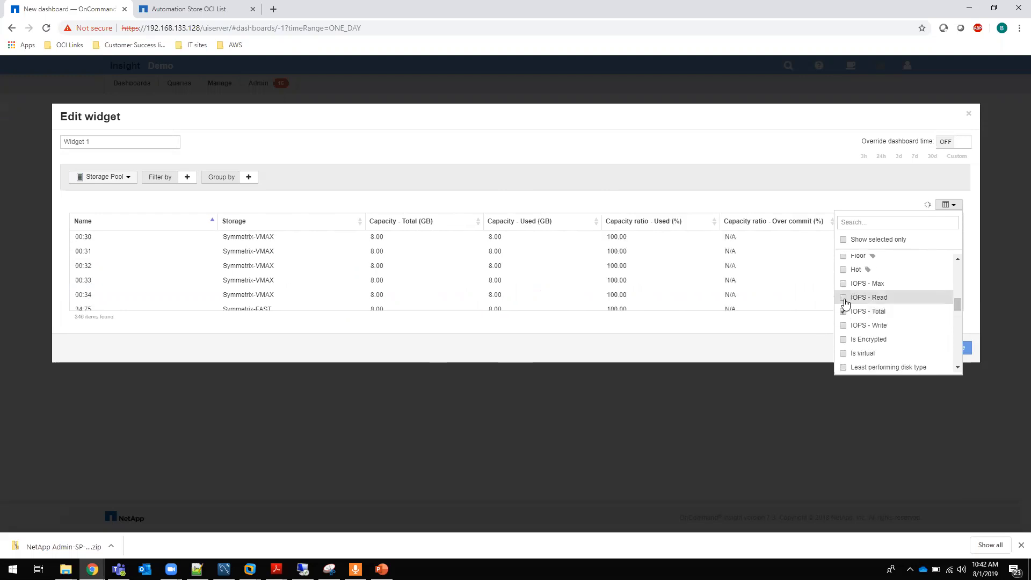
drag(959, 309, 784, 336)
click(844, 327)
click(735, 342)
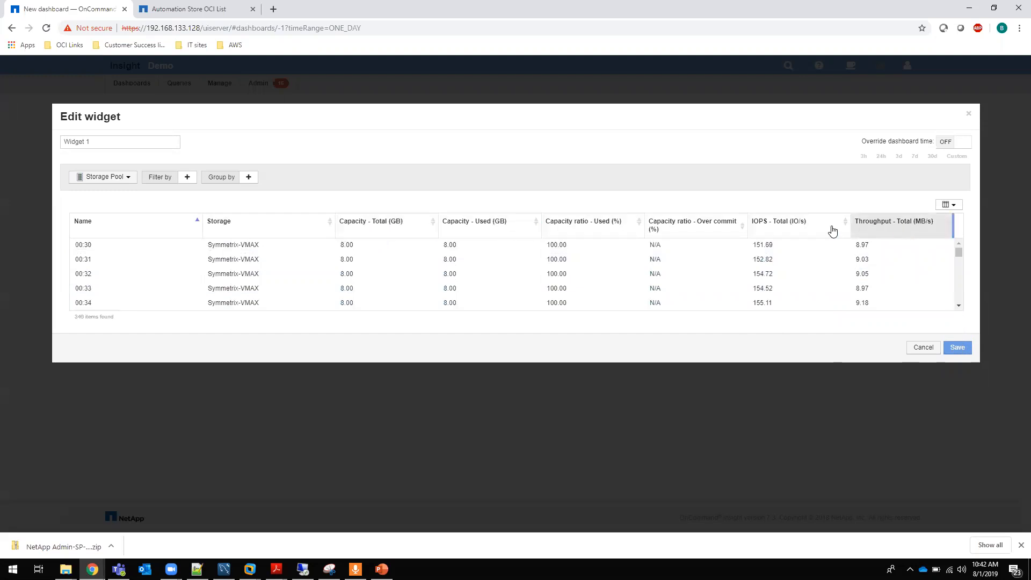
- Save the table widget with the Storage column placed before Name, and enlarge it to span the dashboard's full width
drag(325, 224, 116, 221)
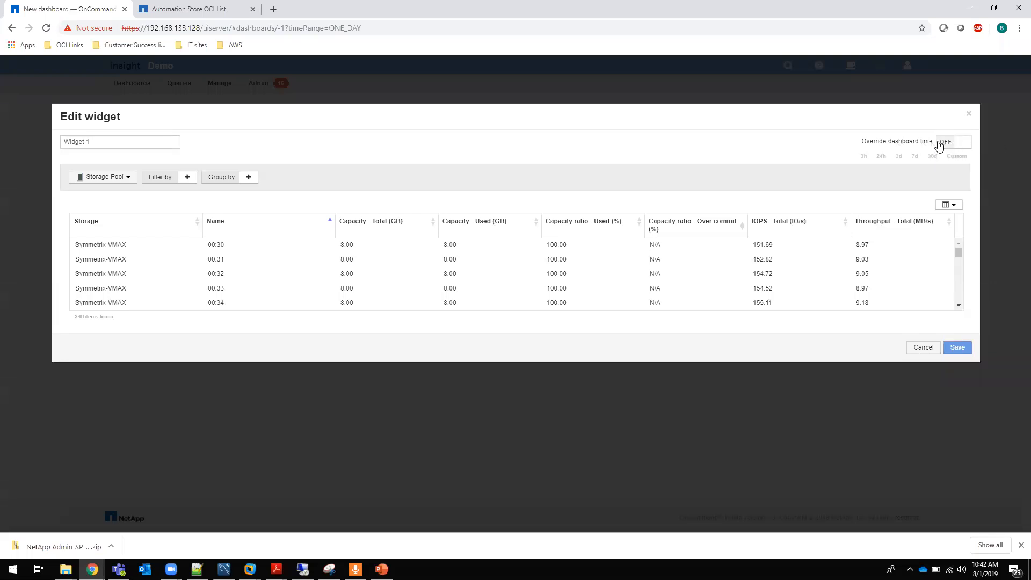
click(957, 348)
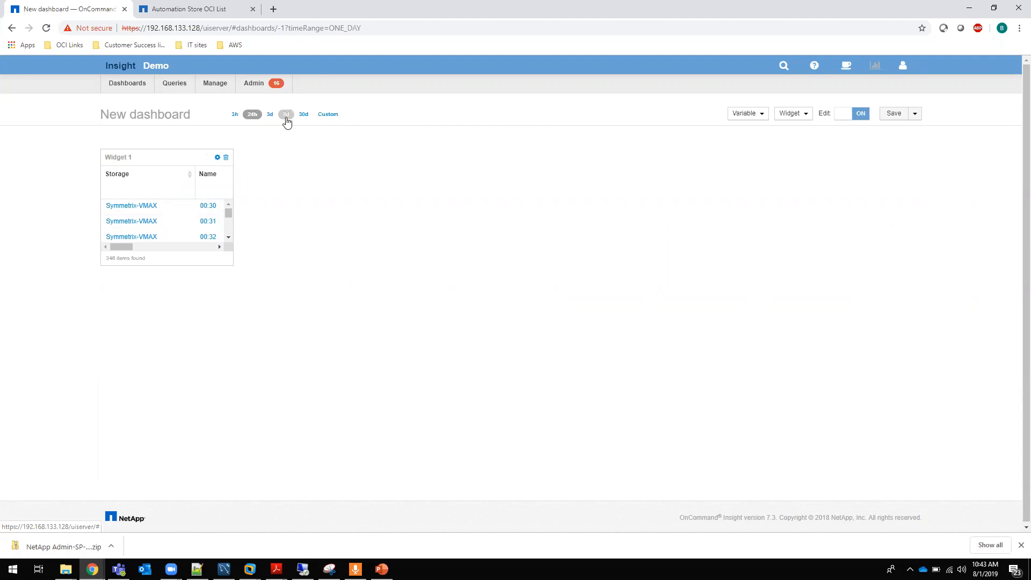
drag(230, 262, 925, 392)
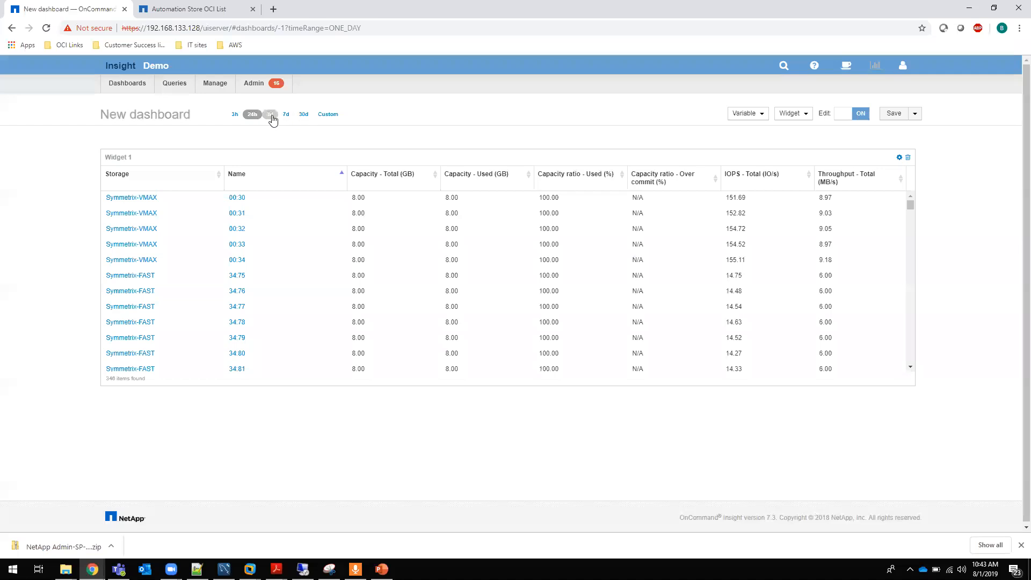
- Rename the table widget "Storage Pool Details", leaving the dashboard time override off, and save it
click(898, 158)
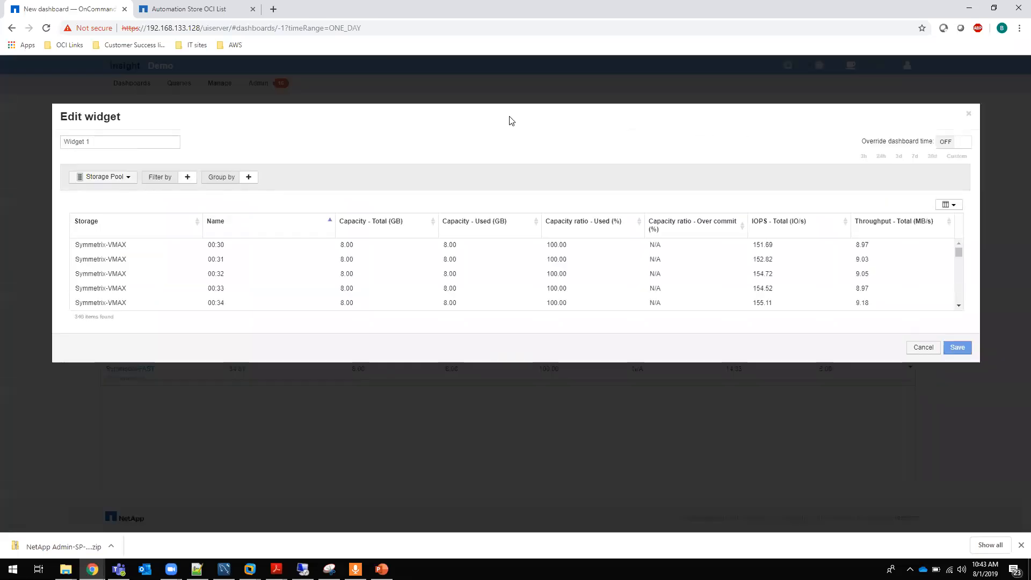
click(965, 142)
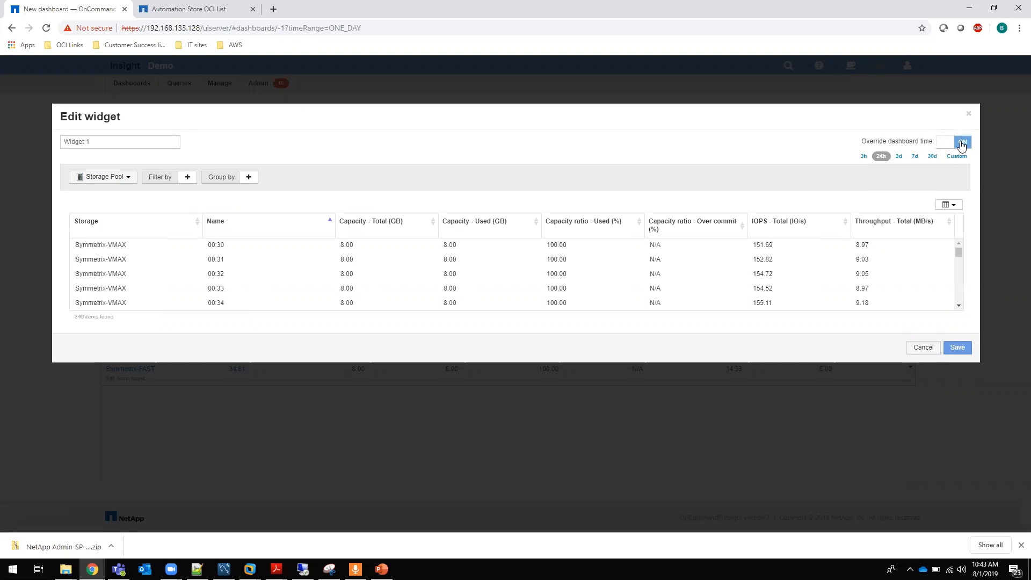
click(962, 142)
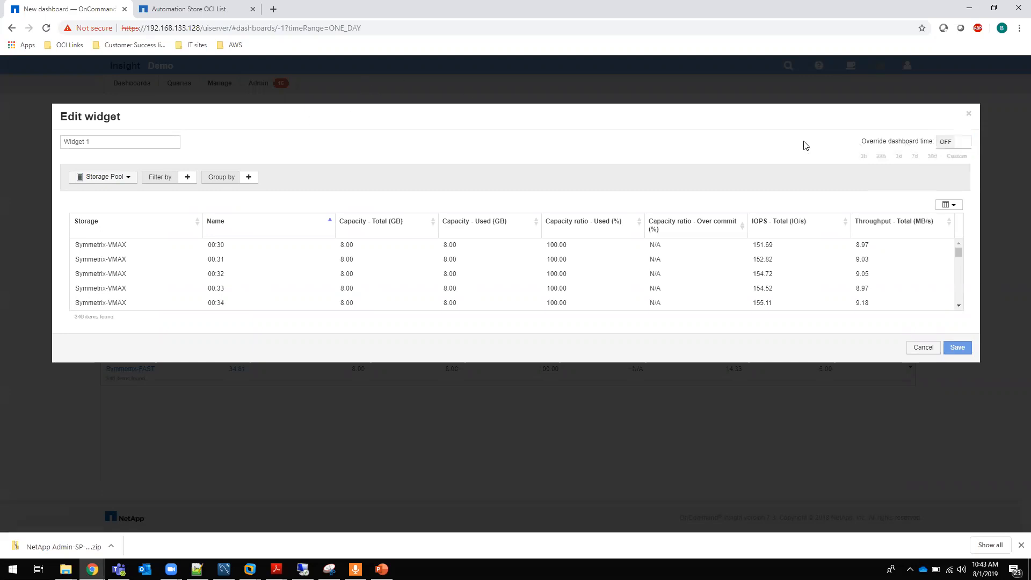
drag(106, 144, 2, 149)
text(Storage Pool Details)
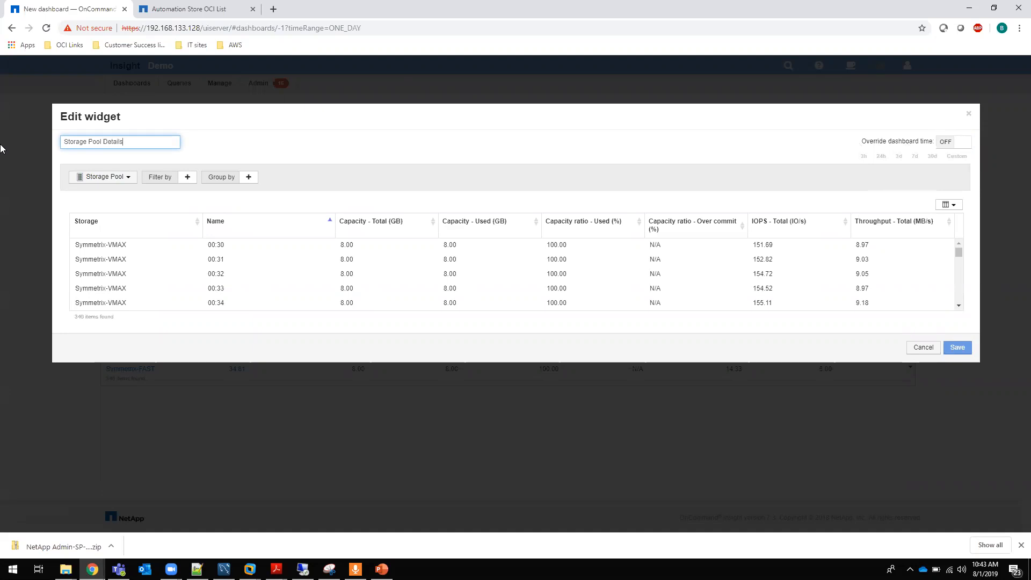
click(958, 348)
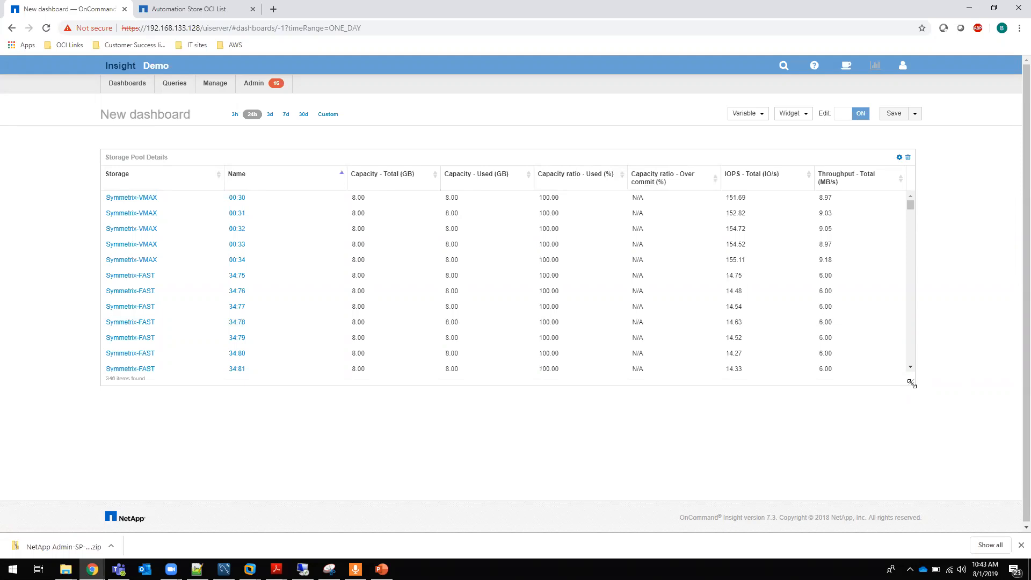
mouse_move(911, 383)
mouse_down()
mouse_move(941, 401)
mouse_move(934, 454)
mouse_move(923, 388)
mouse_up()
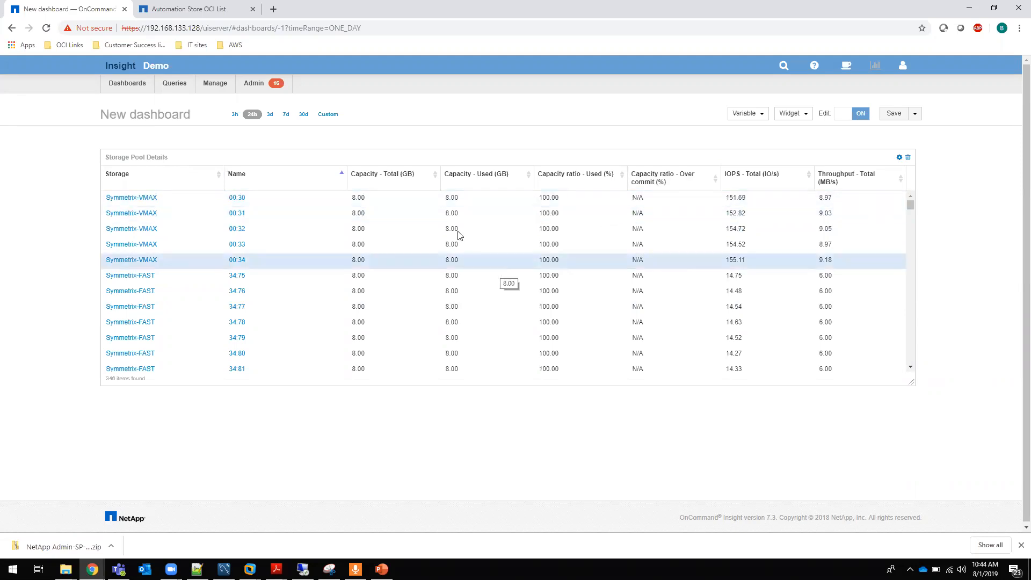
scroll(252, 230, down, 1)
scroll(319, 249, down, 3)
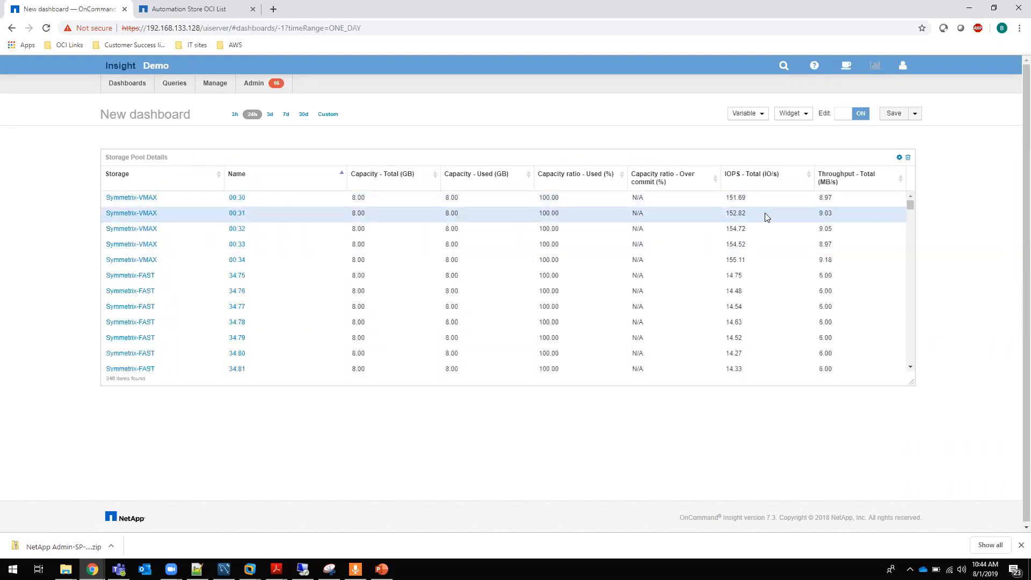
- Add a line chart widget that plots IOPS - Total for the Storage Pool object type
click(805, 118)
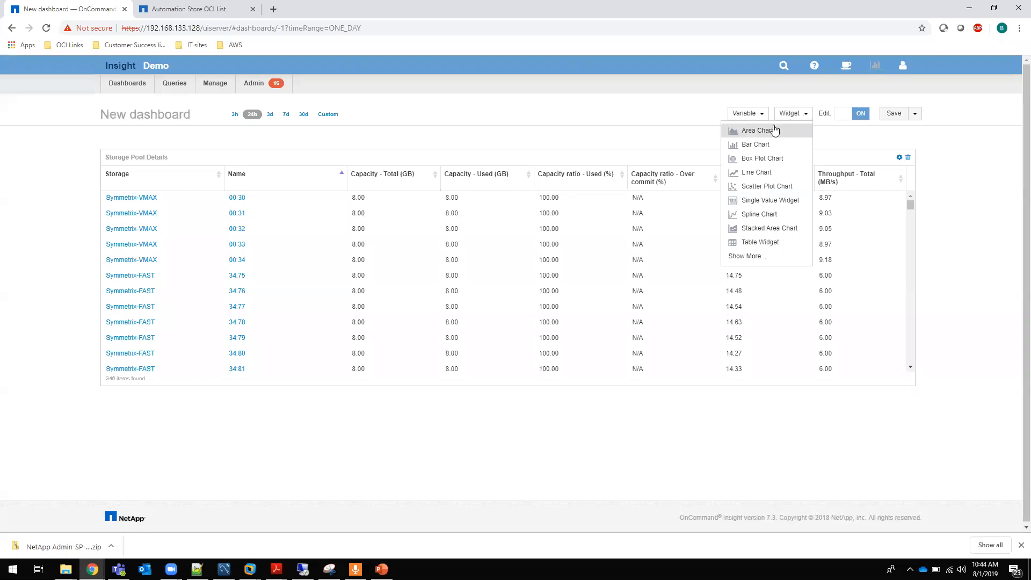
click(762, 174)
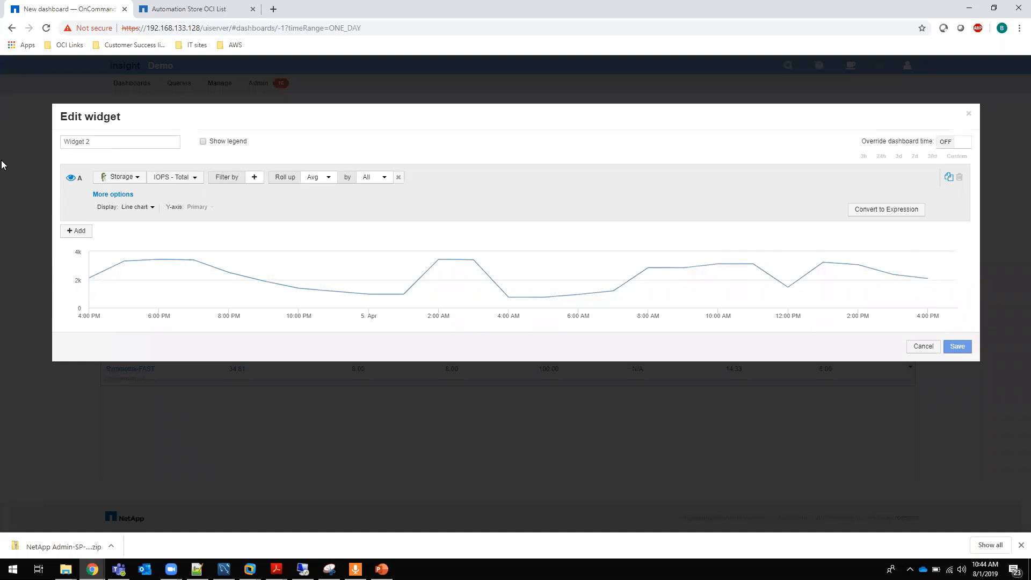
click(134, 178)
scroll(137, 244, down, 3)
click(132, 280)
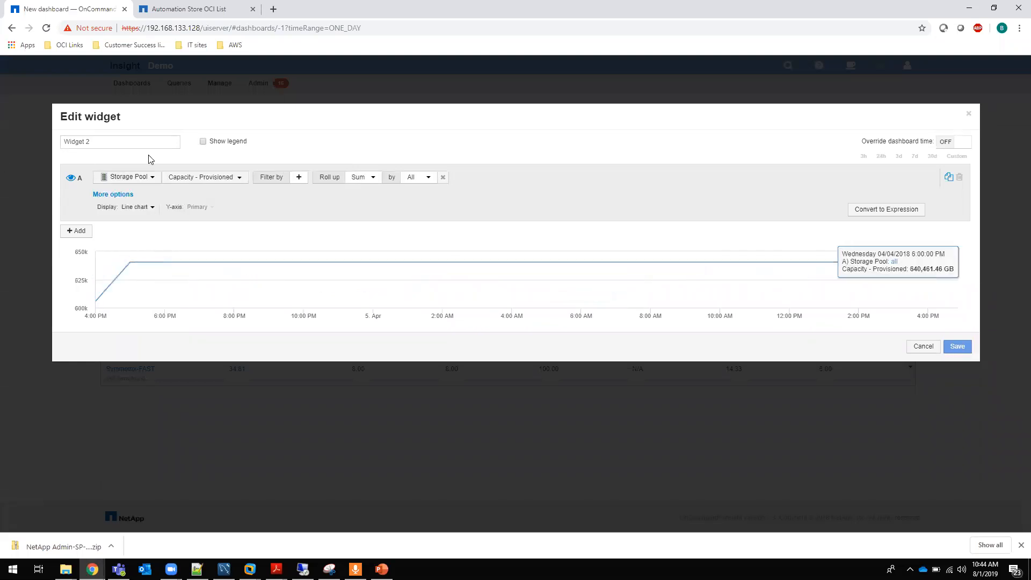
click(234, 183)
scroll(239, 257, down, 5)
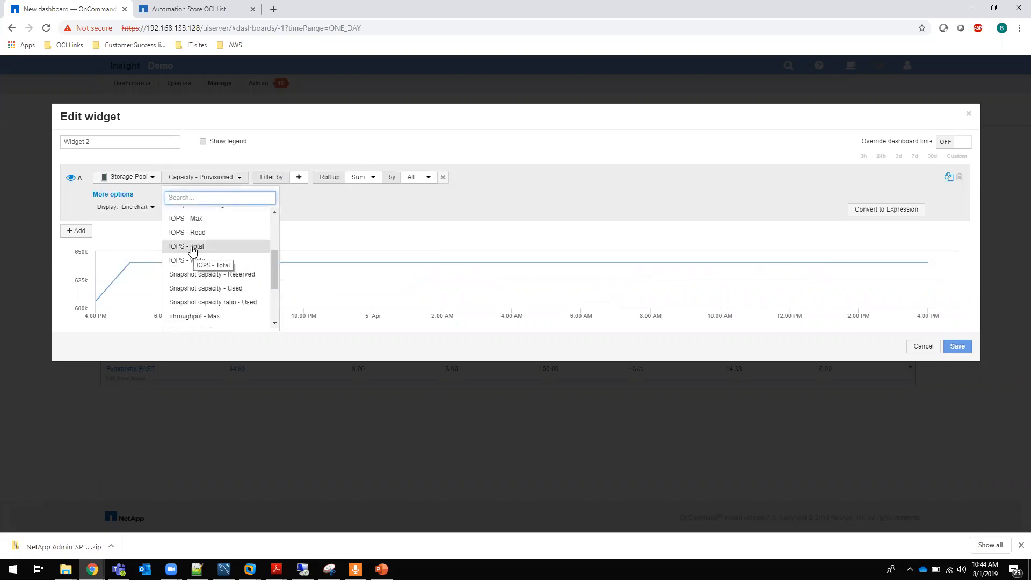
click(193, 247)
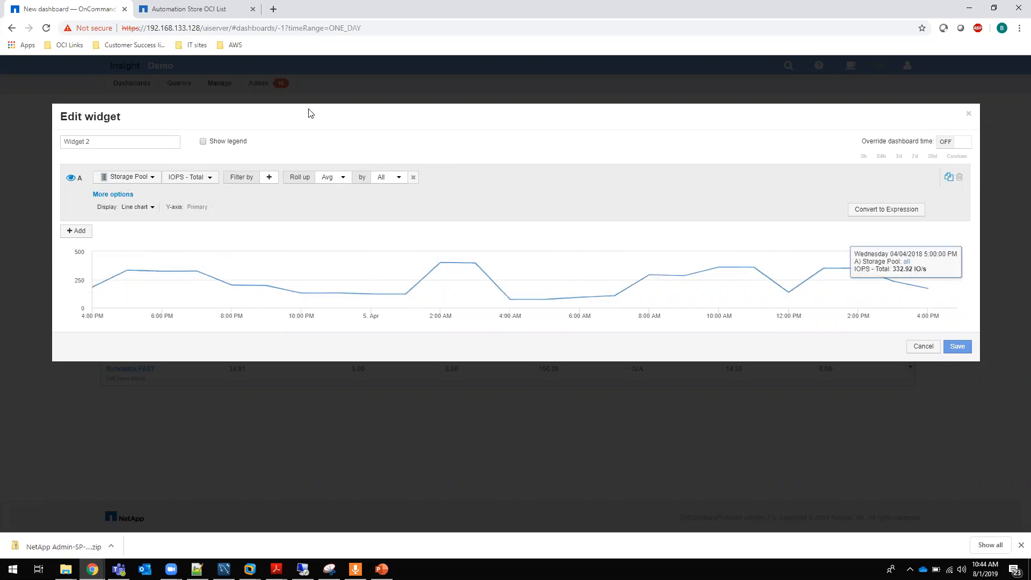
- Try overriding the dashboard time on the line chart with 3 days and 24 hours, and turn the override off again
click(949, 142)
click(898, 157)
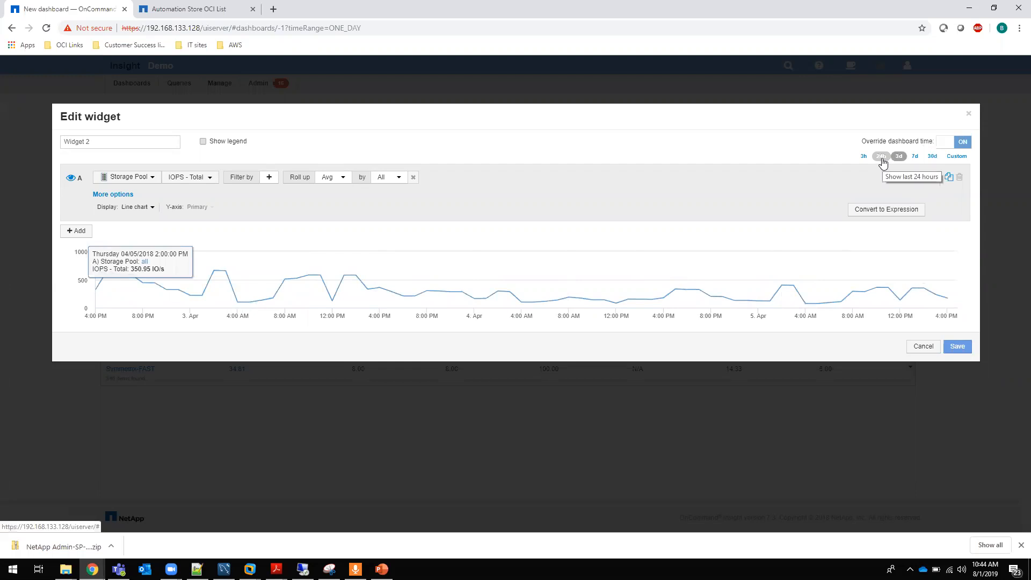
click(882, 161)
click(955, 142)
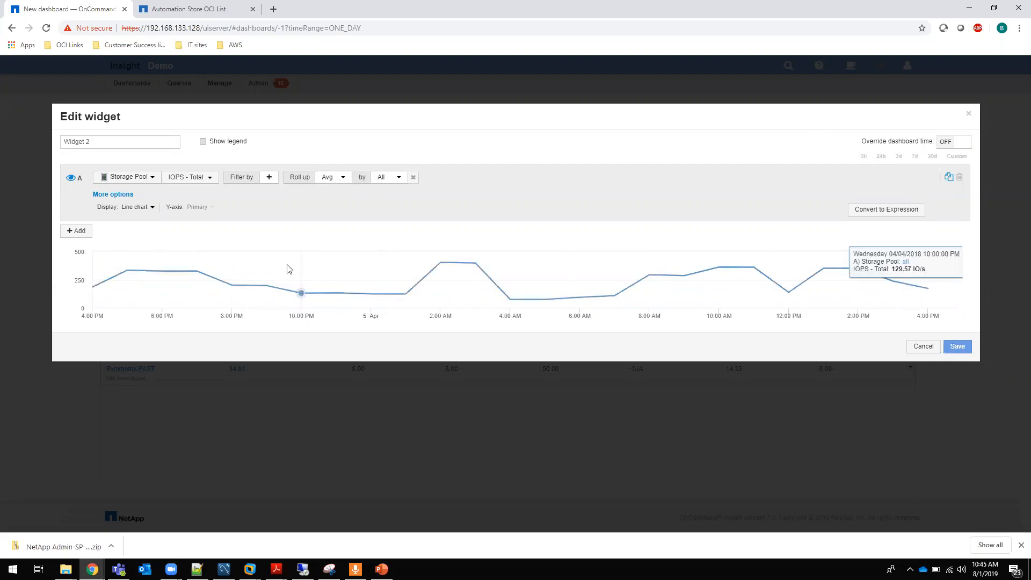
- Try rolling up the line chart's IOPS by Max and set the roll-up back to Avg
click(338, 180)
click(334, 210)
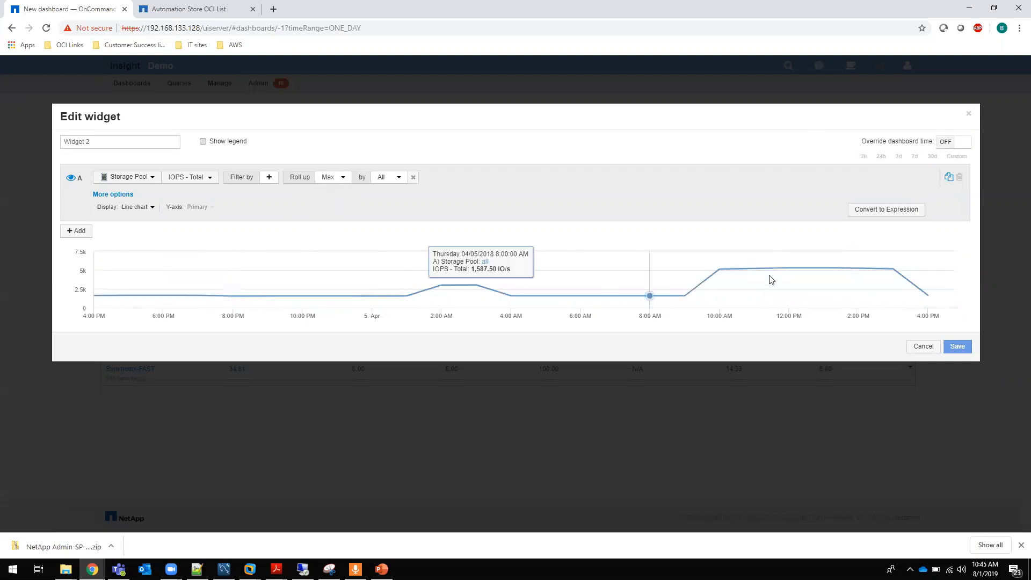
click(344, 179)
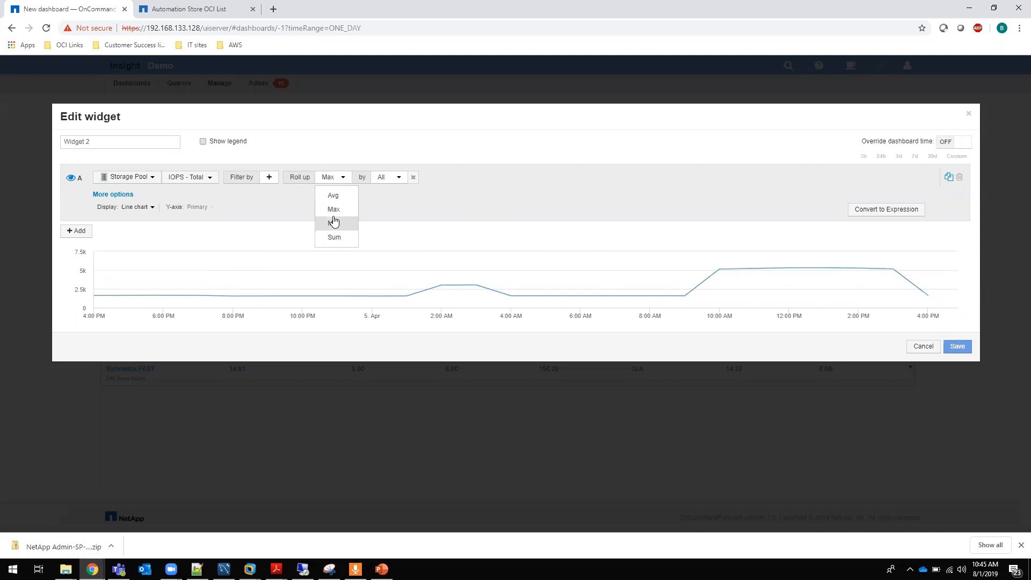
click(333, 196)
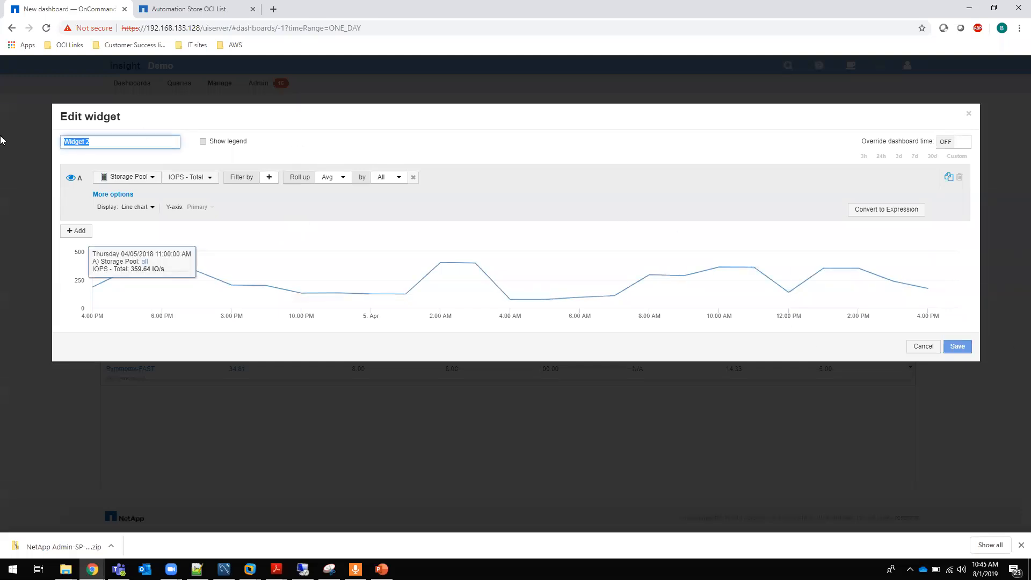
- Name the line chart widget "Pool IOPS AVG" and save it to the dashboard
drag(40, 142, 33, 142)
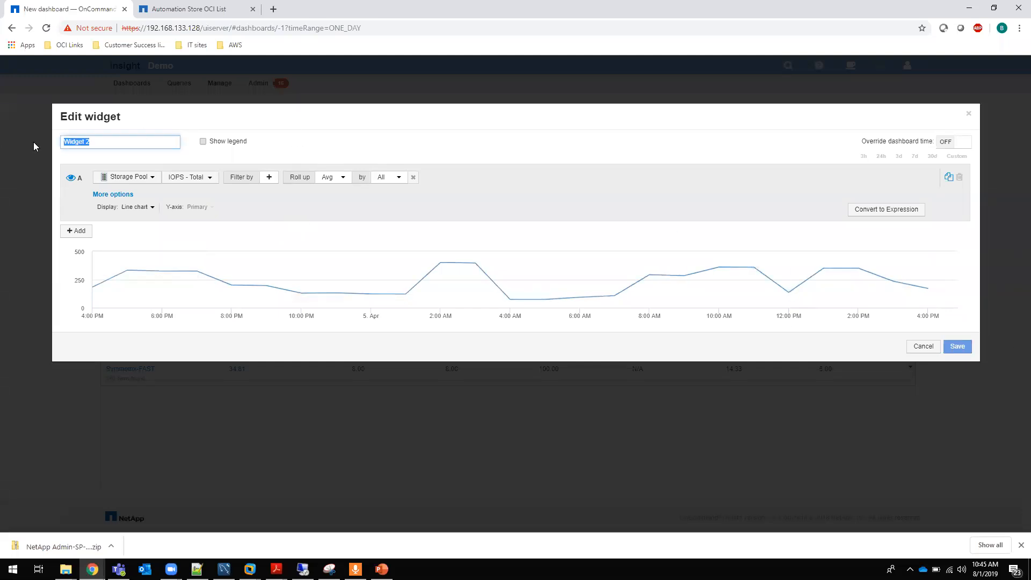
text(Pool IOPS)
key(ctrl+a)
key(BackSpace)
text(Pool)
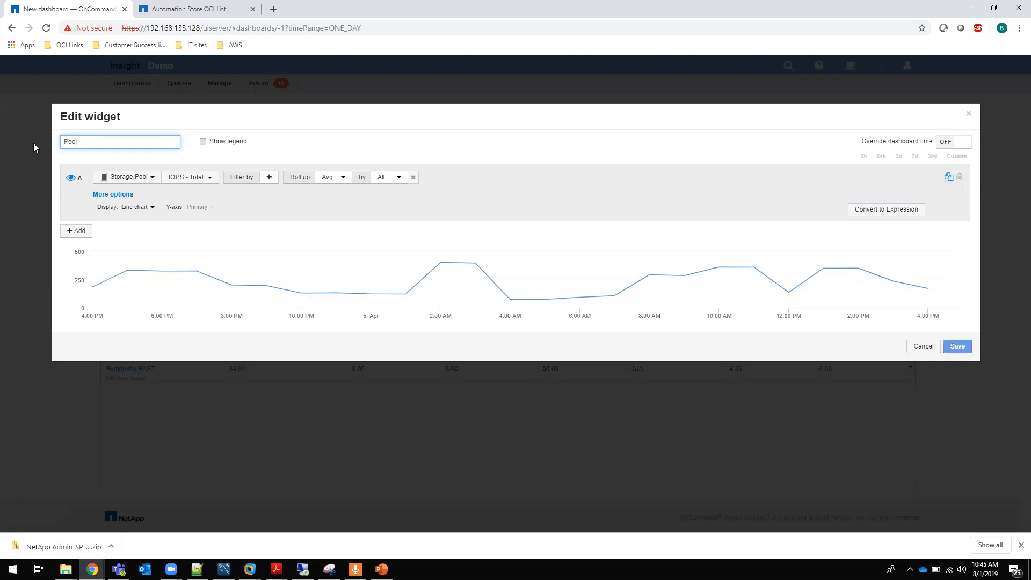
text( IOPS AVG)
click(956, 346)
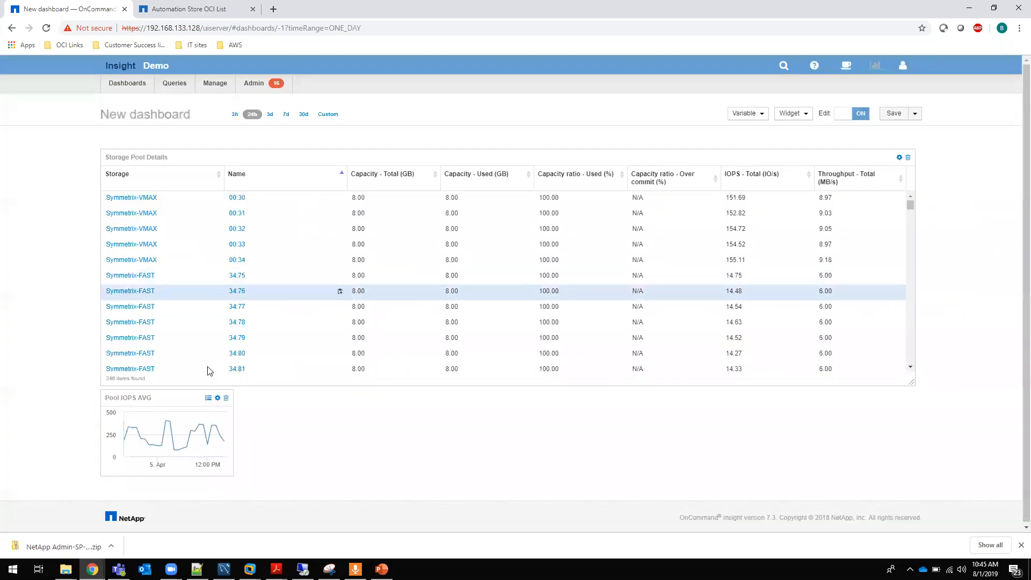
- Move the Pool IOPS AVG chart above the Storage Pool Details table and enlarge it to over a third of the dashboard's width
drag(120, 396, 126, 136)
drag(231, 218, 414, 269)
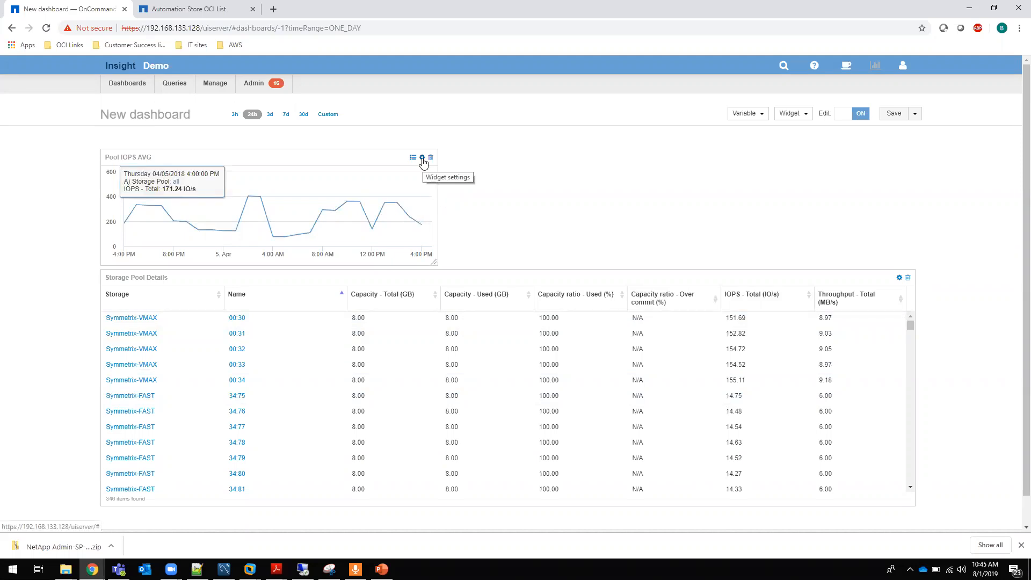
- Add a second query to the Pool IOPS AVG chart that plots IOPS - Read for the Storage Pool object type
click(422, 159)
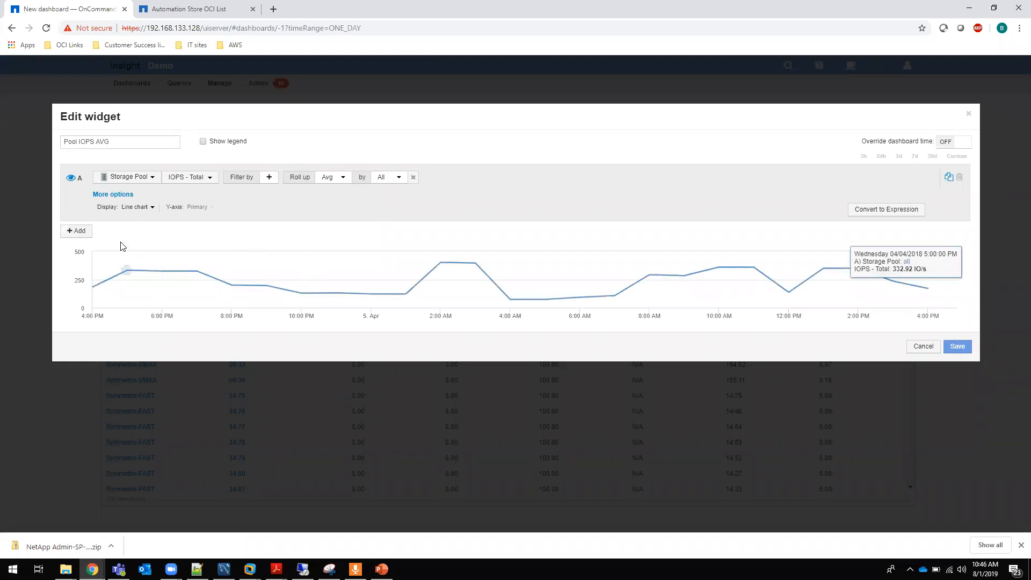
click(76, 232)
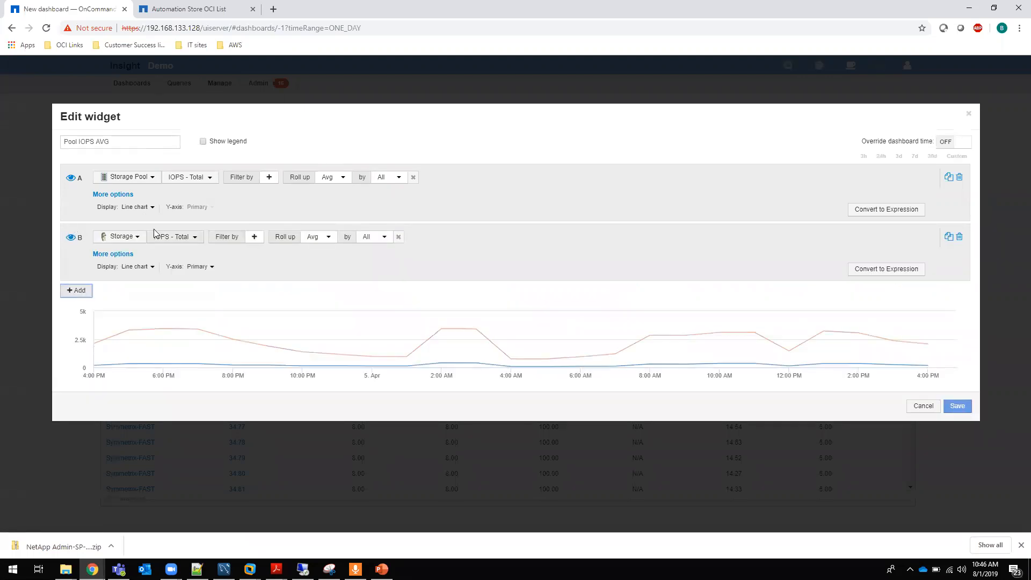
scroll(128, 317, down, 3)
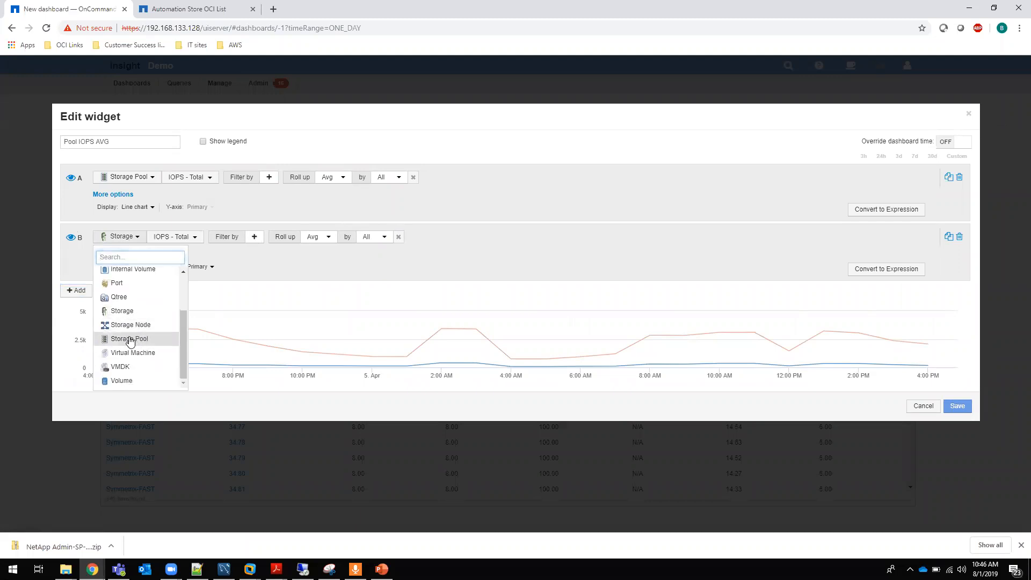
click(129, 339)
click(240, 240)
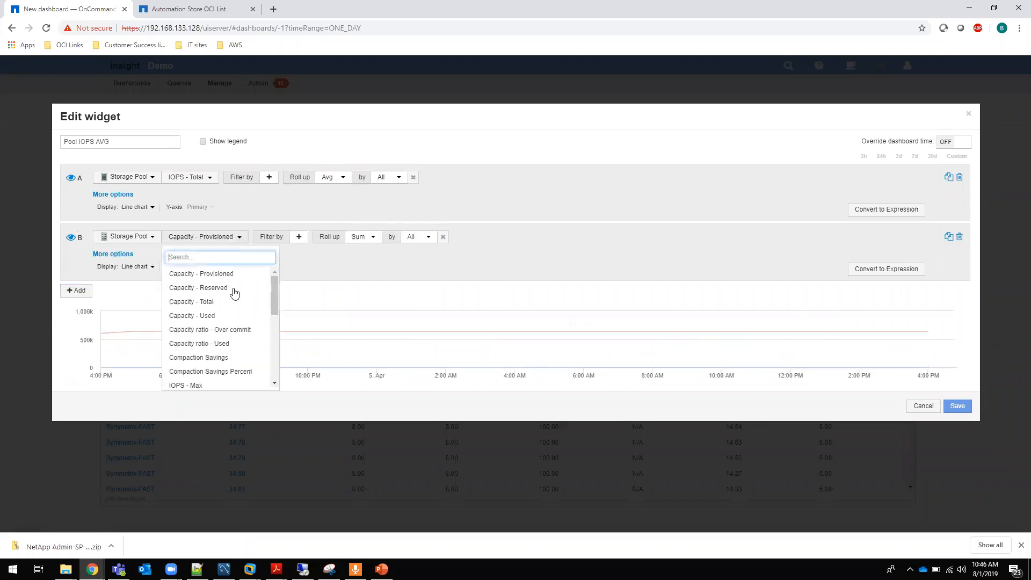
scroll(232, 325, down, 2)
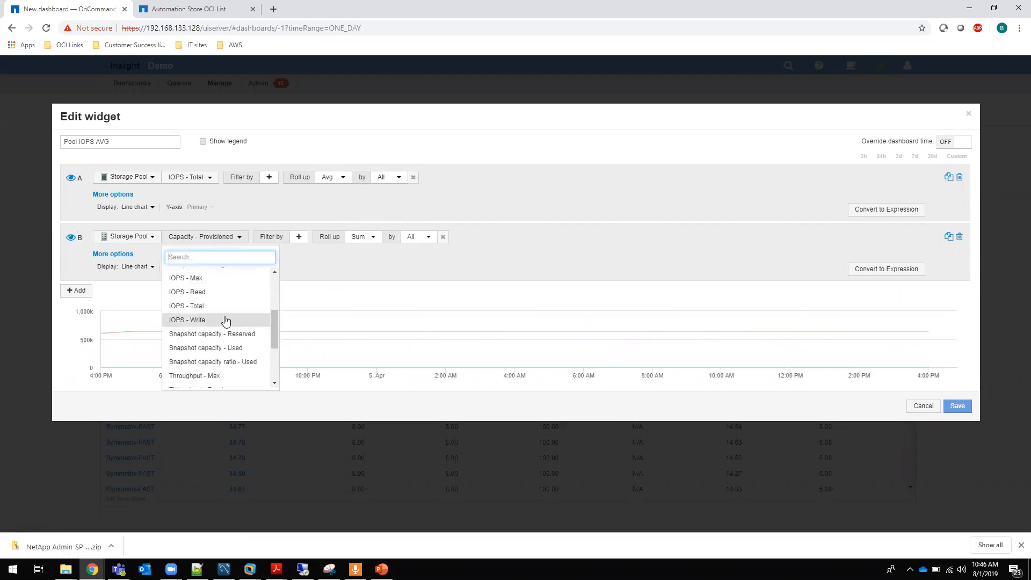
click(192, 293)
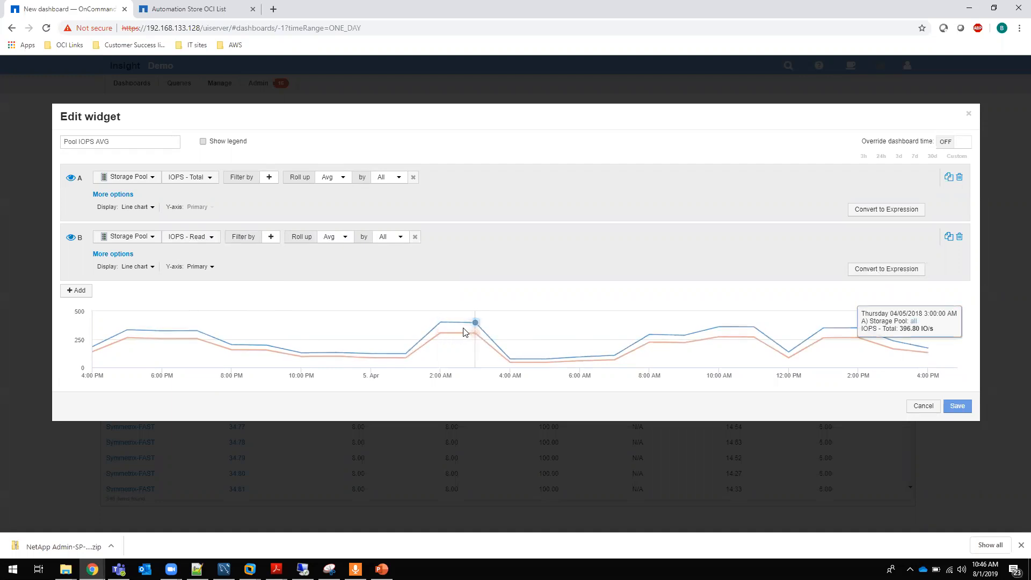
- Convert query B to an expression with IOPS - Write as its second metric, and set the expression to a+b
click(876, 270)
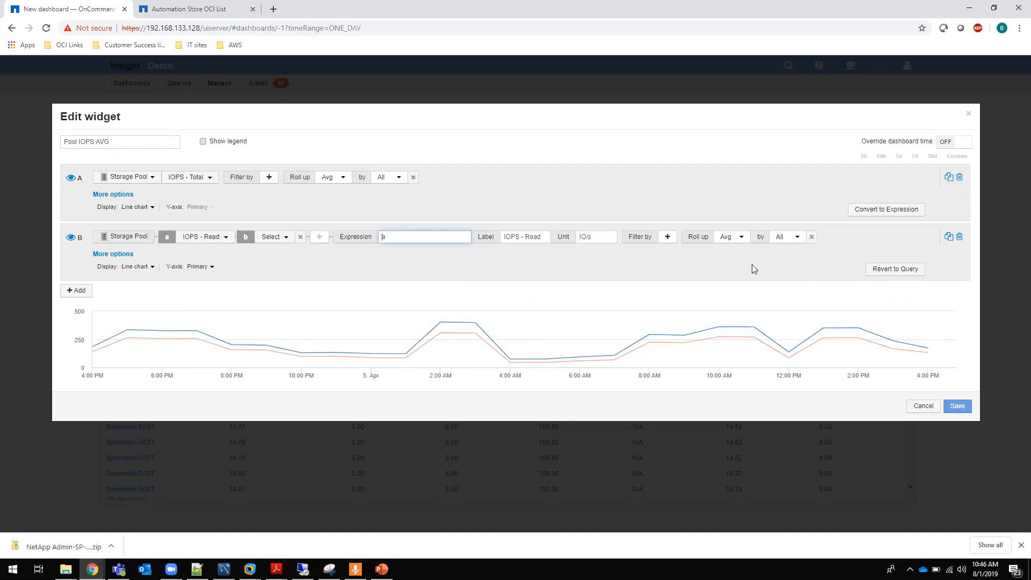
click(280, 239)
scroll(298, 322, down, 2)
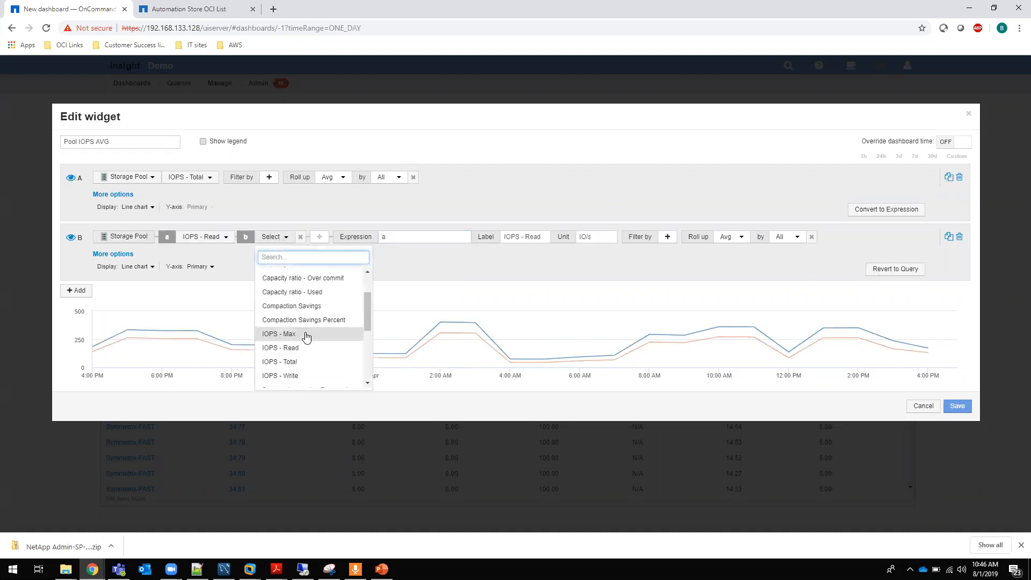
click(279, 374)
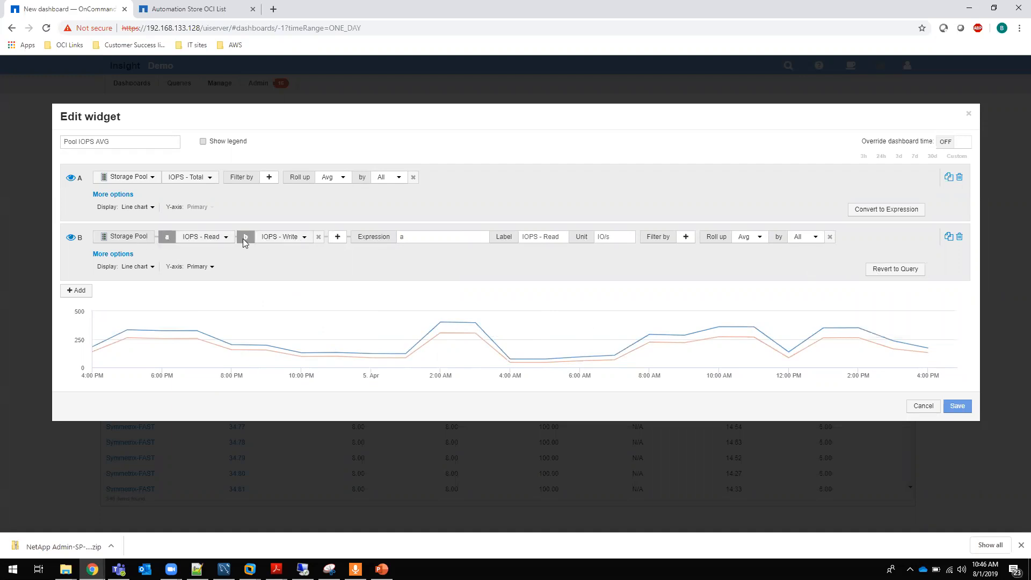
click(439, 237)
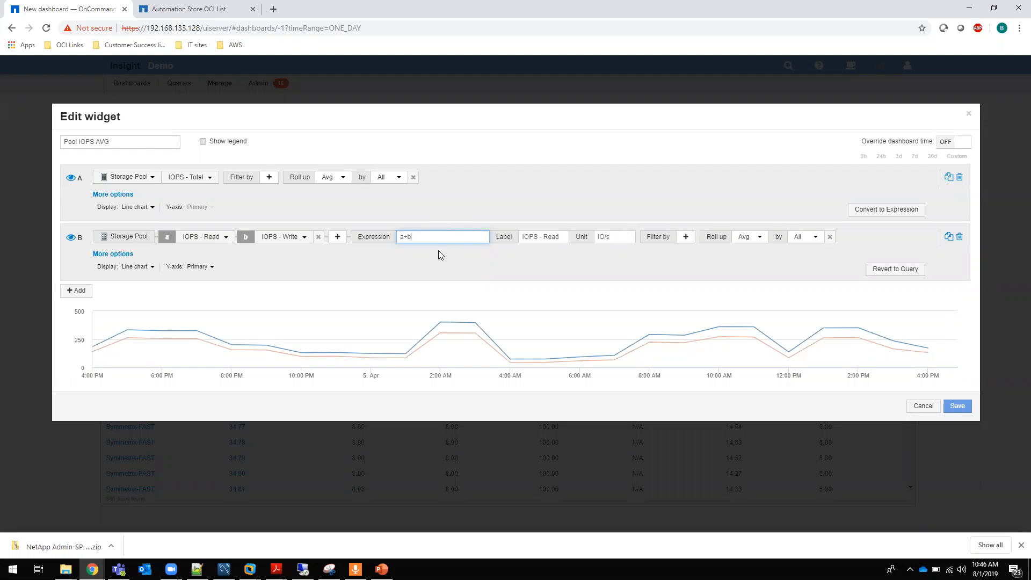
click(460, 263)
mouse_move(450, 329)
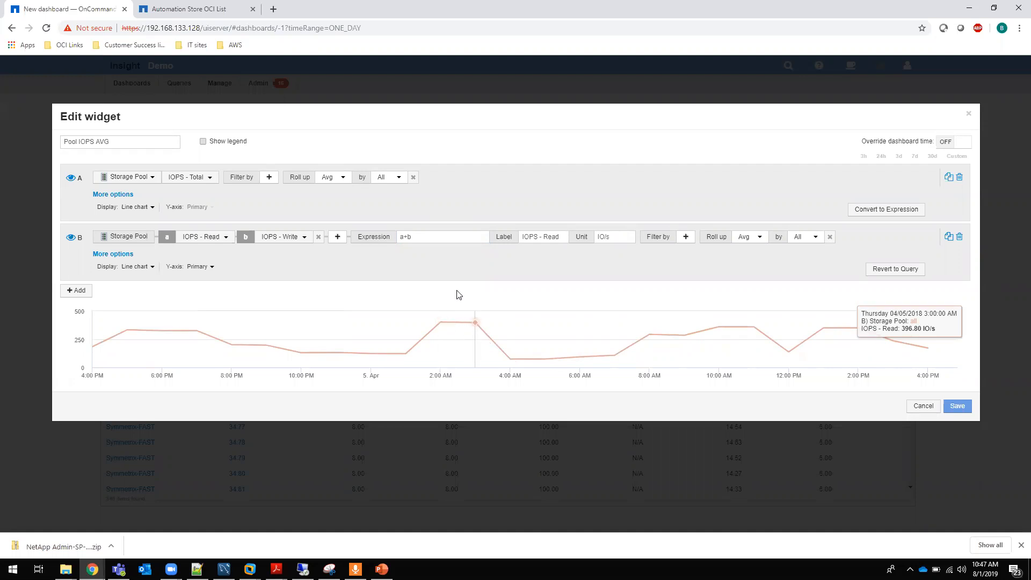
- Label query B's expression "IOPS - R+W" and display it as a stacked area chart
click(565, 237)
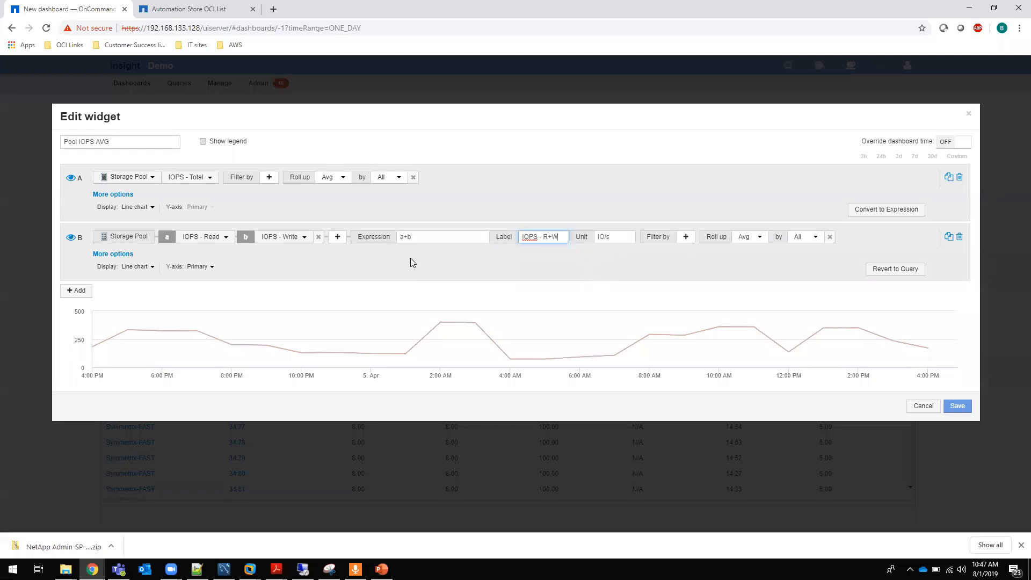
click(394, 306)
click(152, 267)
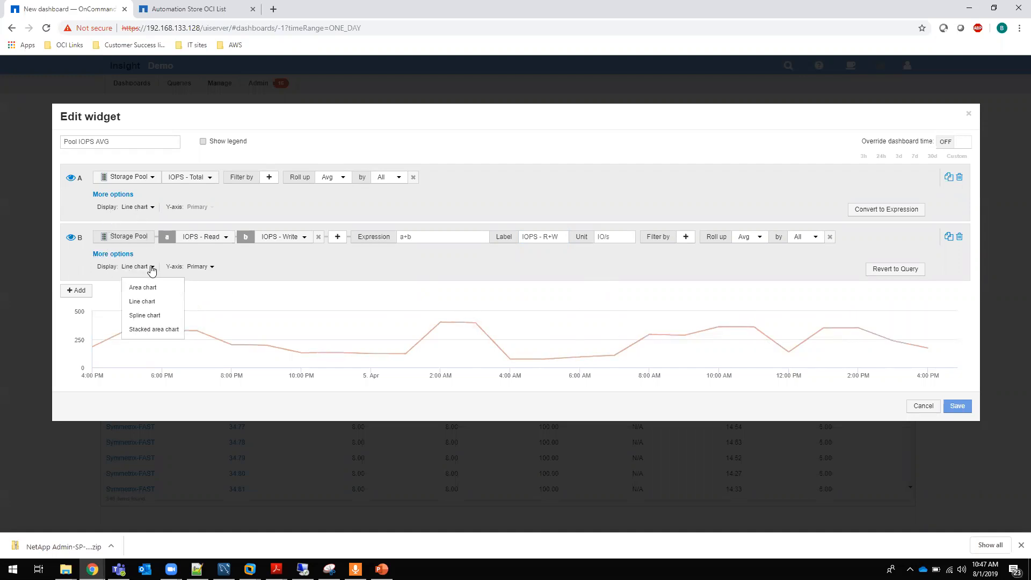
click(151, 329)
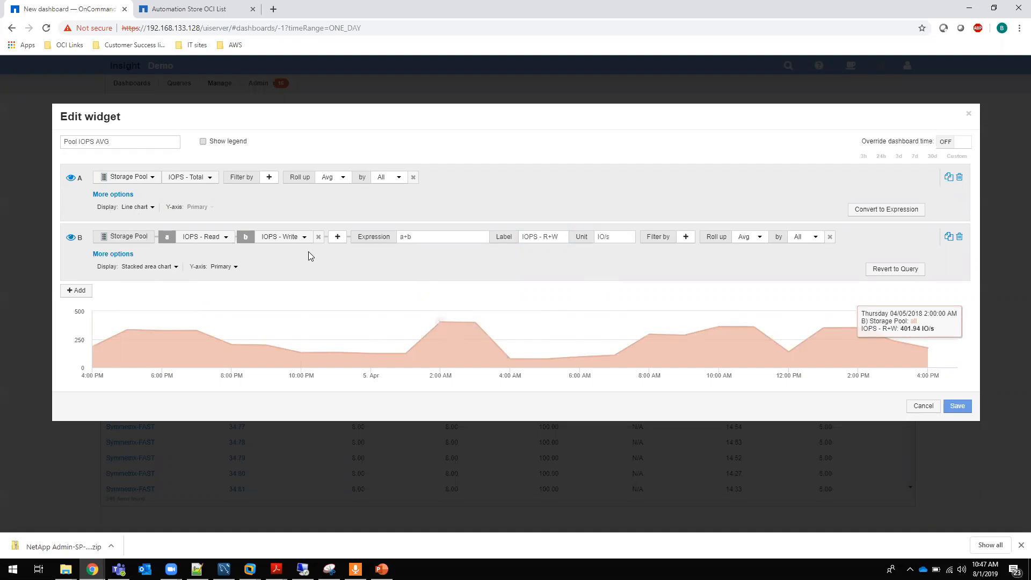
- Reduce query B's expression to a, rename the widget "Pool R+W", and save it
click(424, 237)
key(BackSpace)
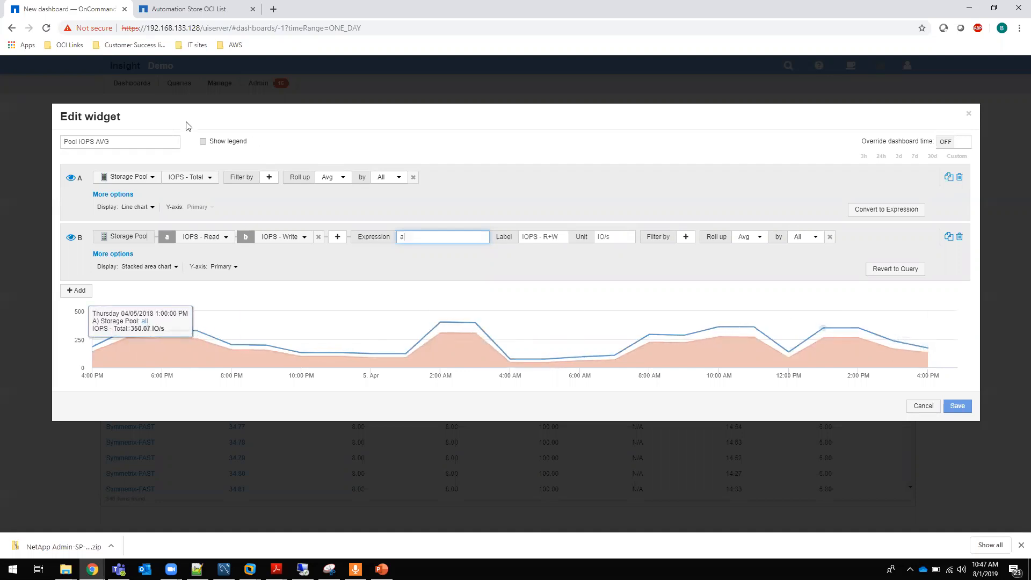
click(127, 142)
drag(127, 141, 2, 143)
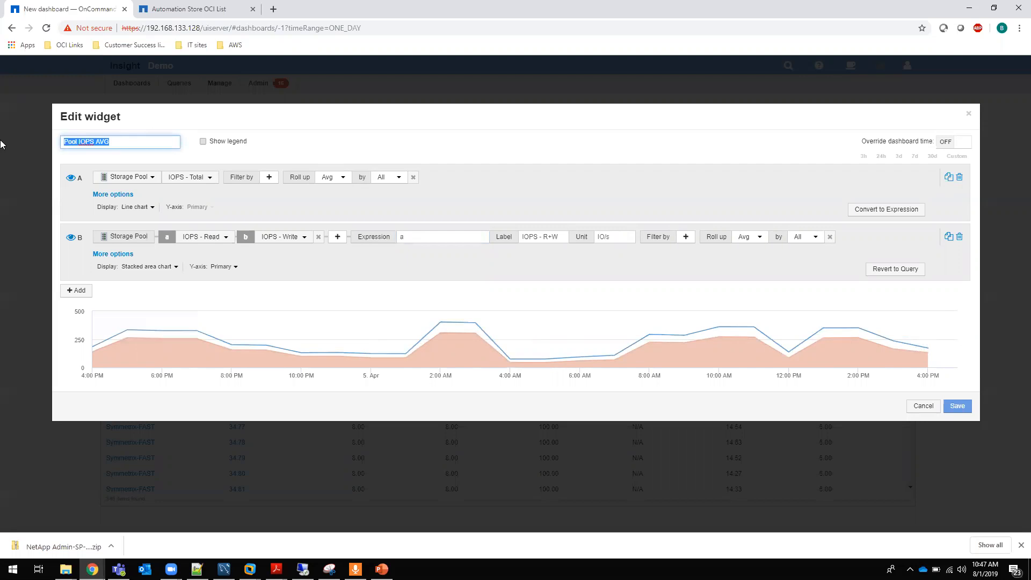
text(Pool R+W)
click(957, 405)
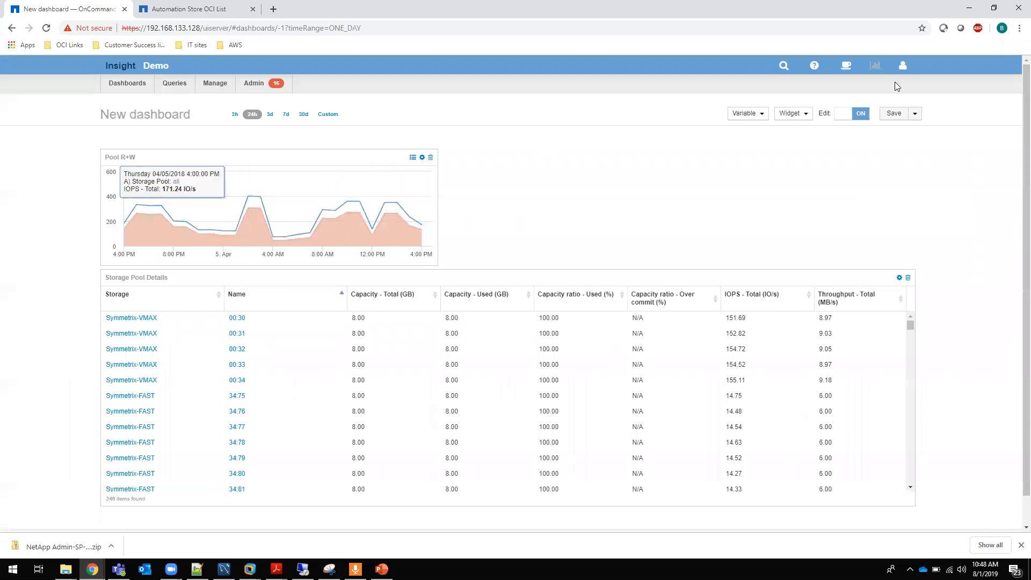
- Add another line chart widget to the dashboard and set its object type to Storage Pool
click(762, 116)
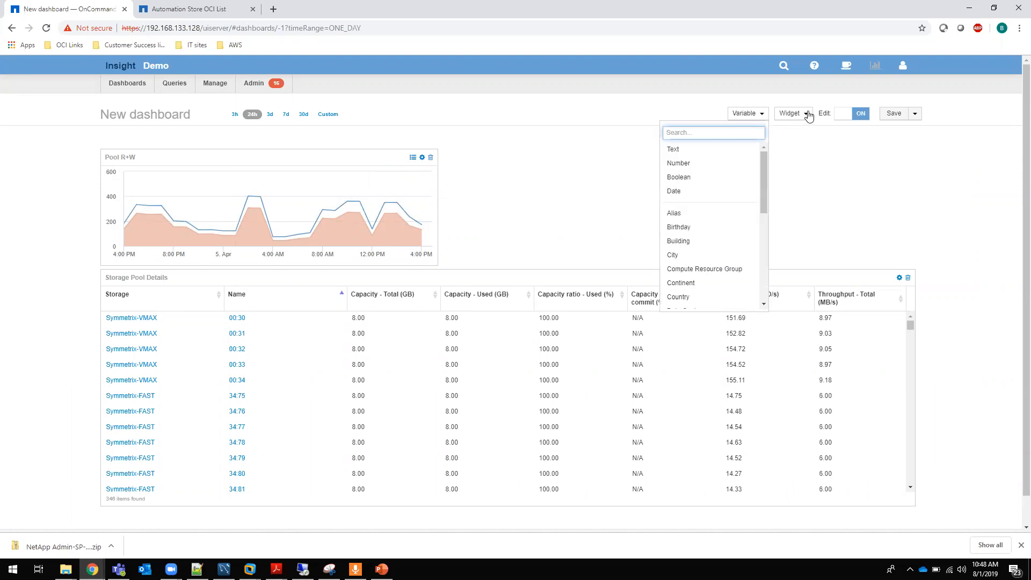
click(806, 115)
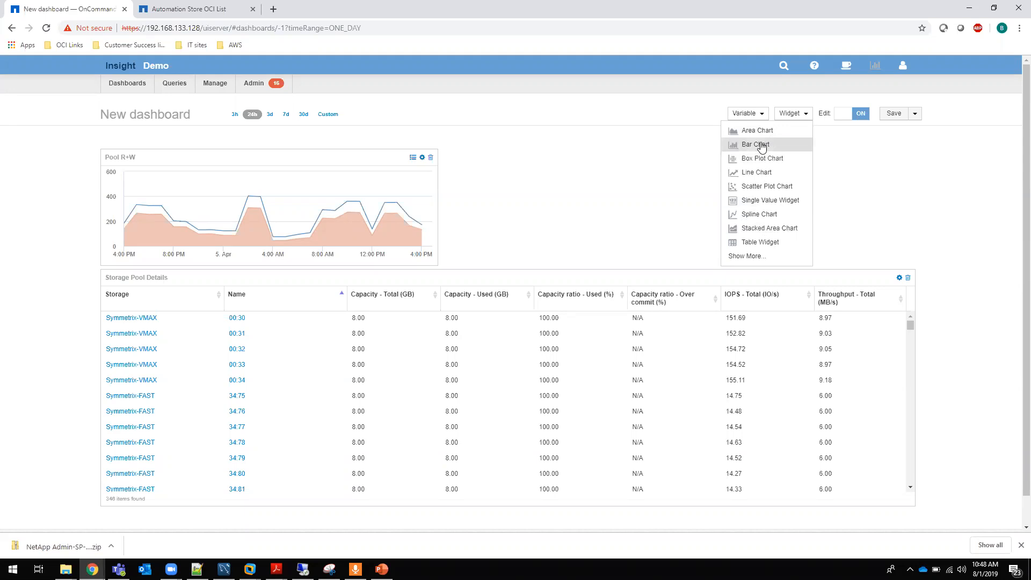
click(758, 173)
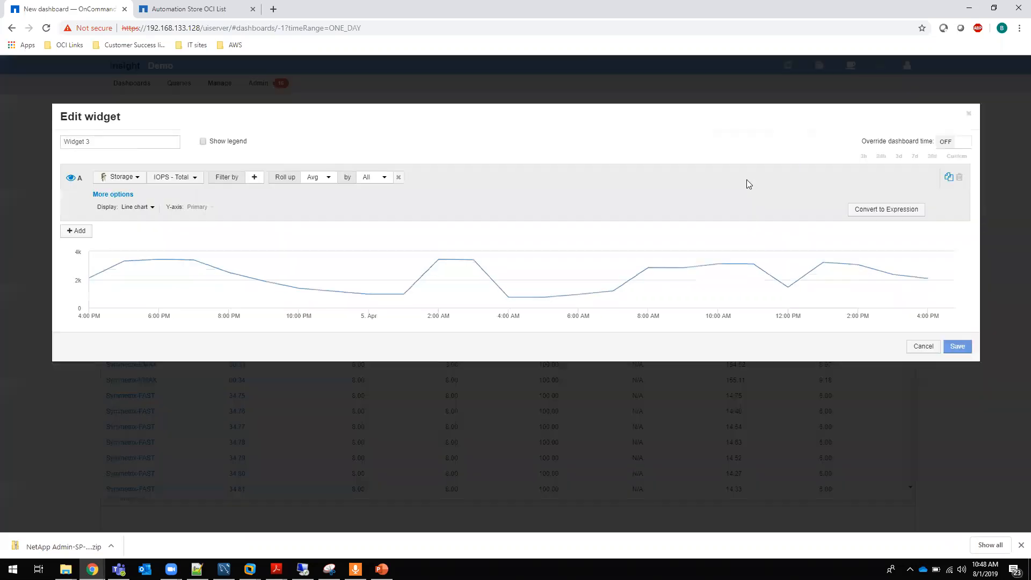
click(139, 177)
scroll(127, 280, down, 1)
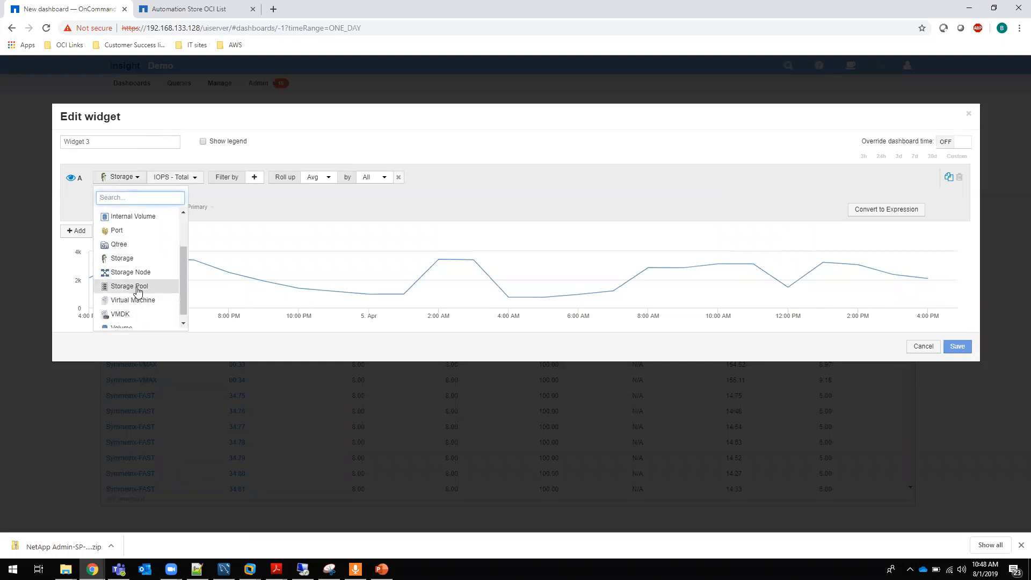
click(129, 286)
- Try Capacity - Used as the new chart's metric, and settle on Capacity ratio - Used
click(239, 177)
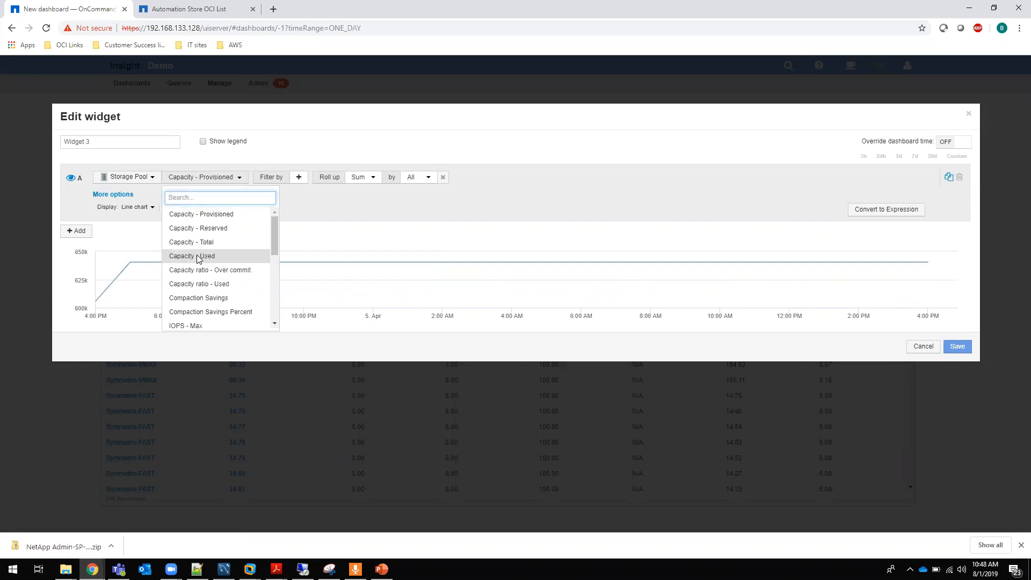
click(205, 258)
click(218, 179)
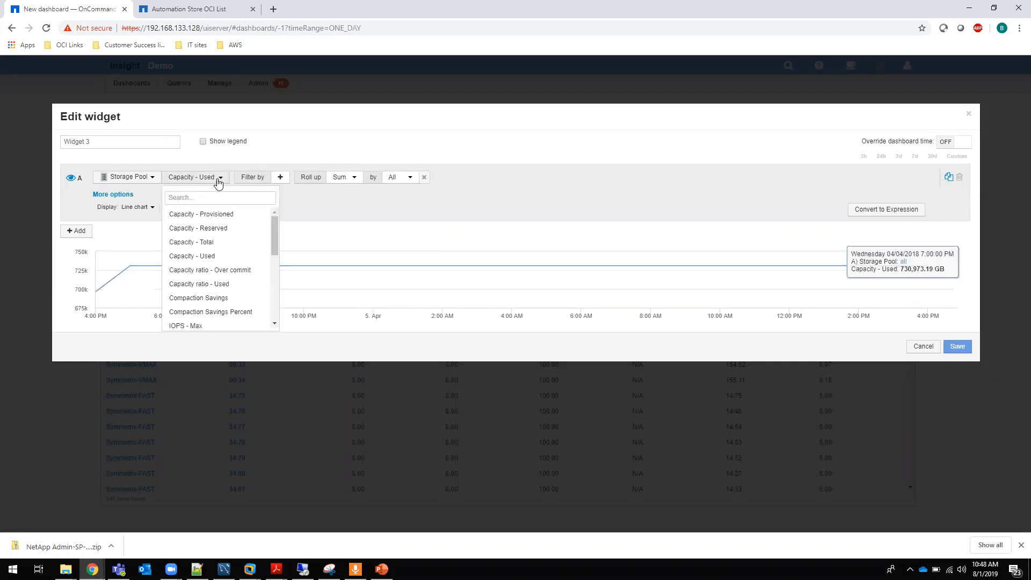
click(207, 284)
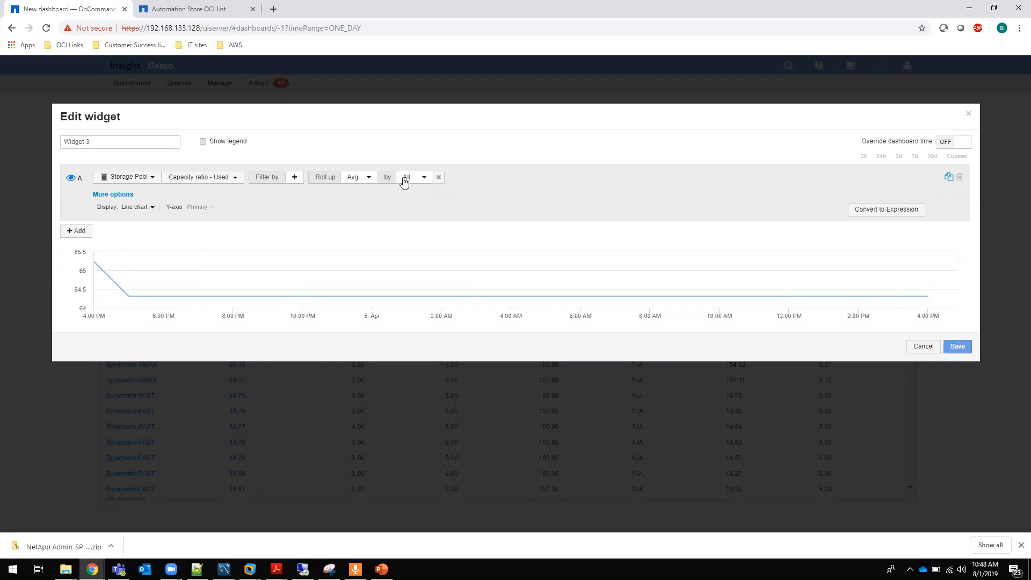
- Roll up the new chart's average capacity ratio by Name, keeping Capacity ratio - Used as the metric
click(424, 179)
scroll(464, 230, down, 1)
scroll(465, 231, down, 3)
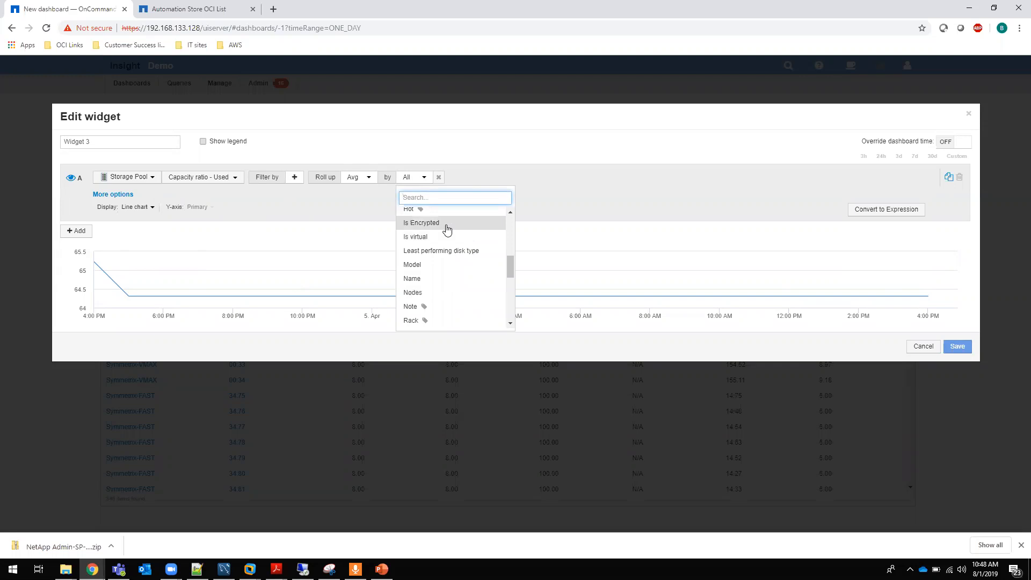
click(414, 280)
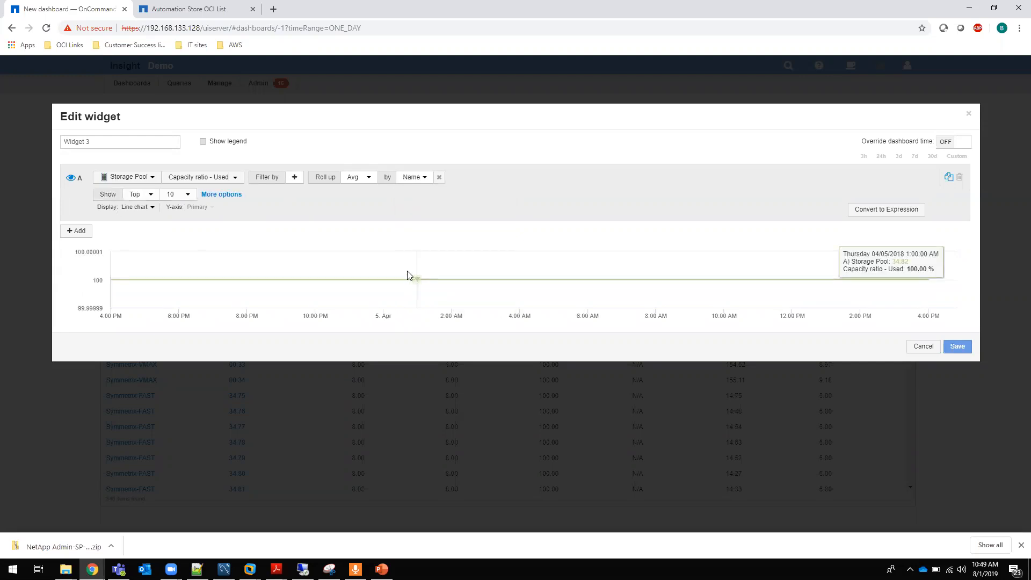
click(234, 178)
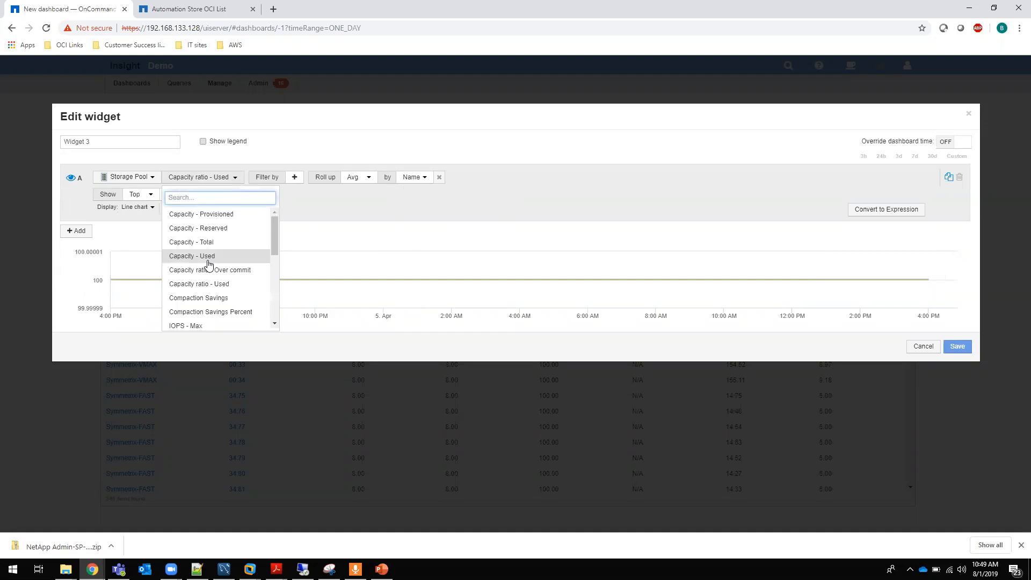
click(357, 238)
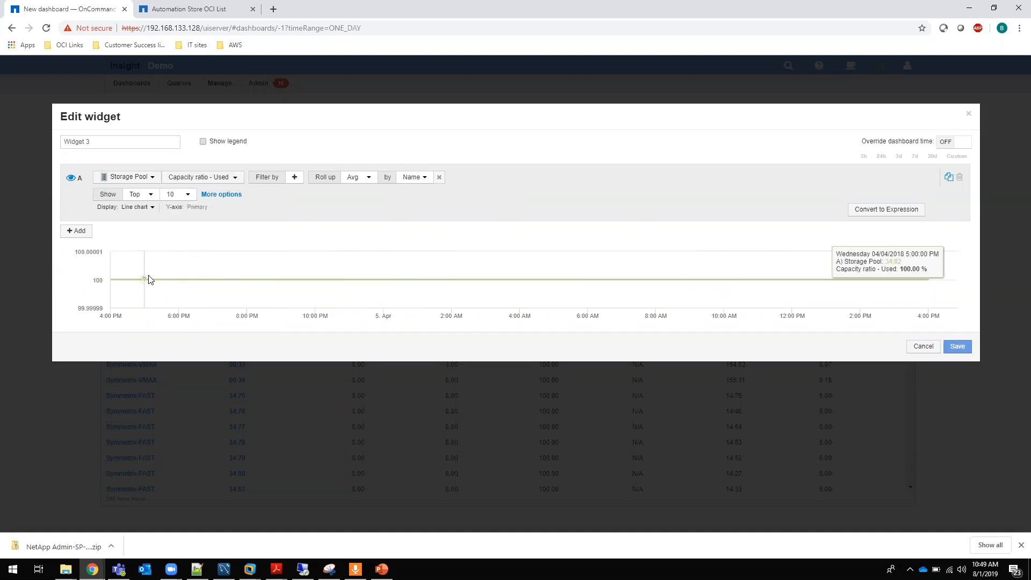
- Change the new chart's metric to Capacity - Used, show its legend, and save the widget
click(231, 183)
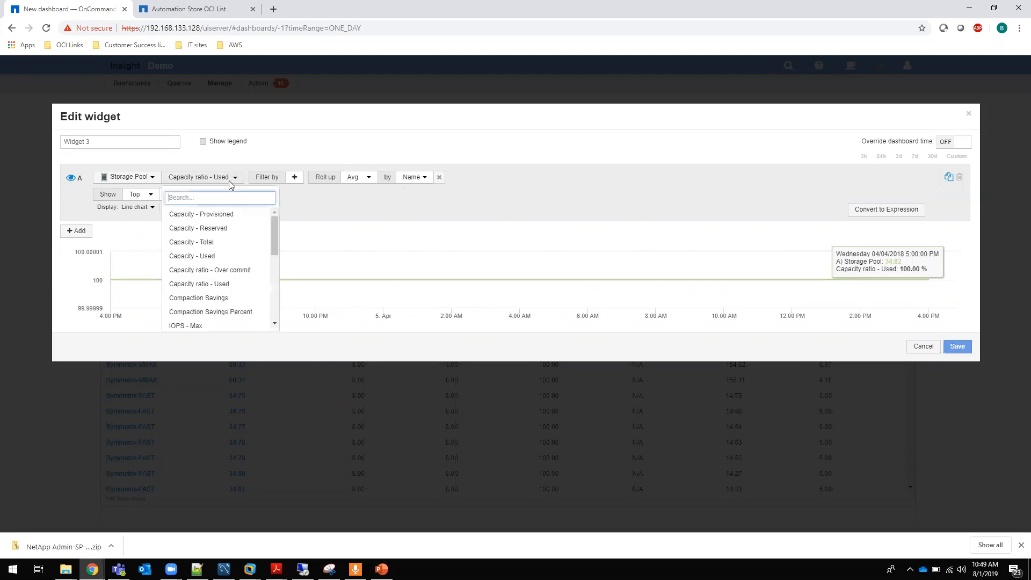
click(193, 257)
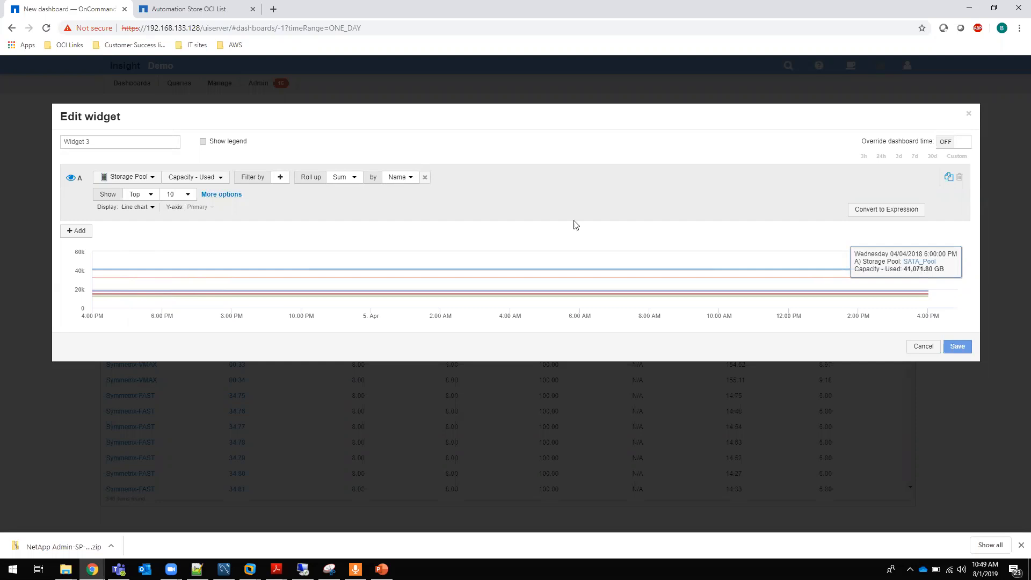
click(202, 142)
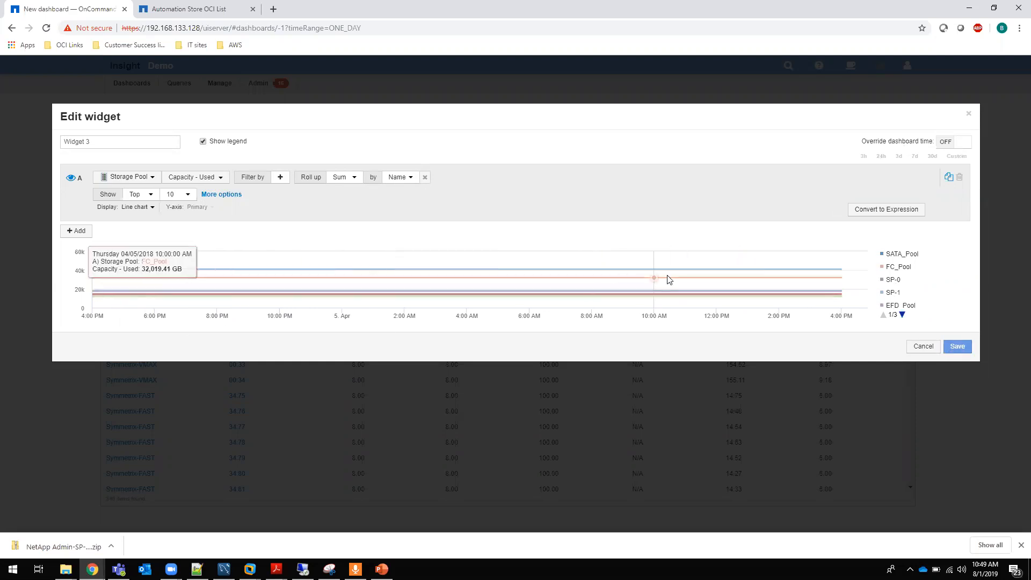
click(957, 348)
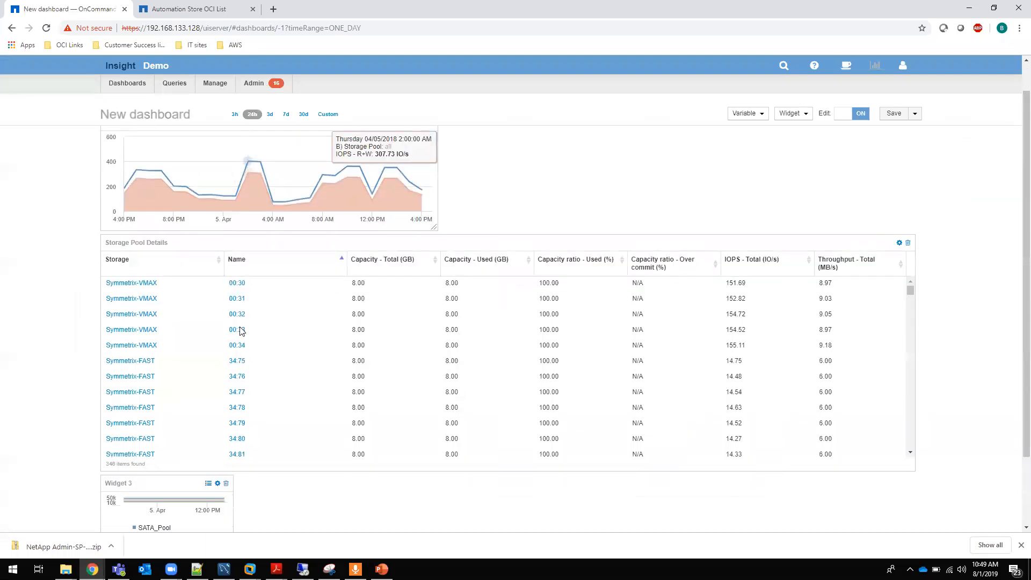
- Move Widget 3 beside the Pool R+W chart, above the table, enlarge it, and make both charts equally tall
drag(166, 437, 912, 279)
drag(436, 249, 437, 284)
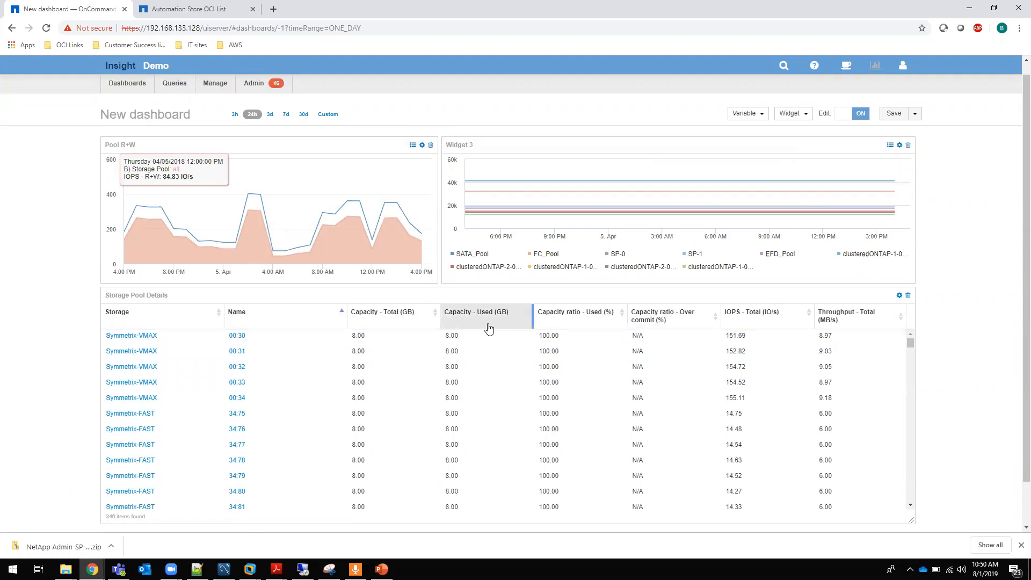
- Sort the Storage Pool Details widget by IOPS - Total in descending order and save it
click(900, 297)
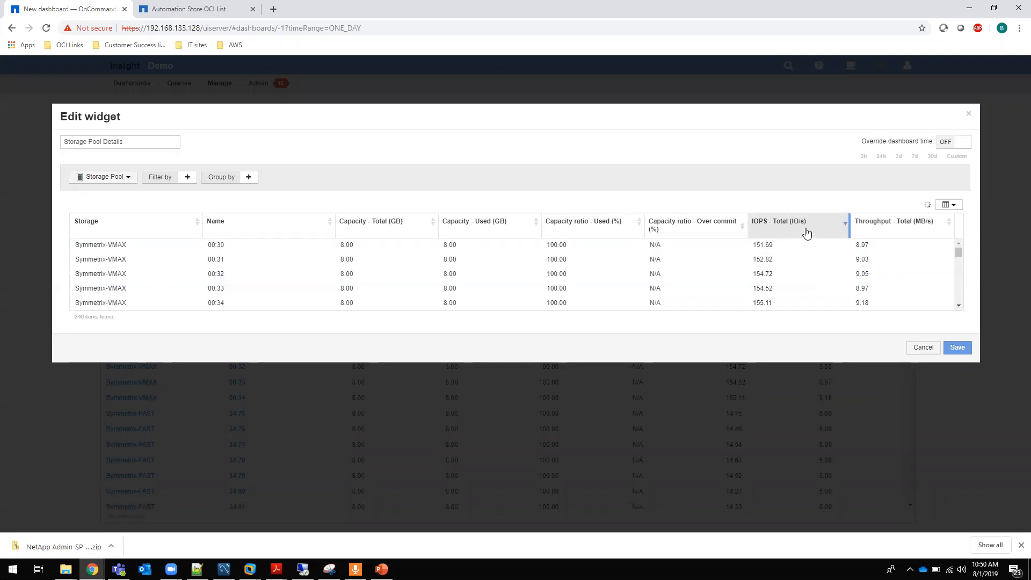
click(805, 232)
click(956, 348)
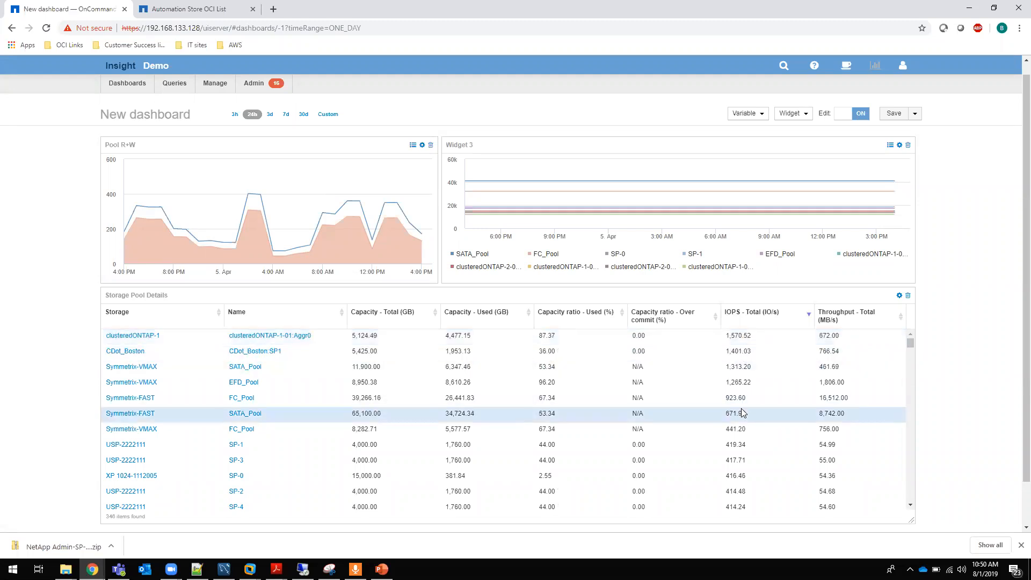
scroll(749, 416, down, 2)
scroll(749, 416, up, 3)
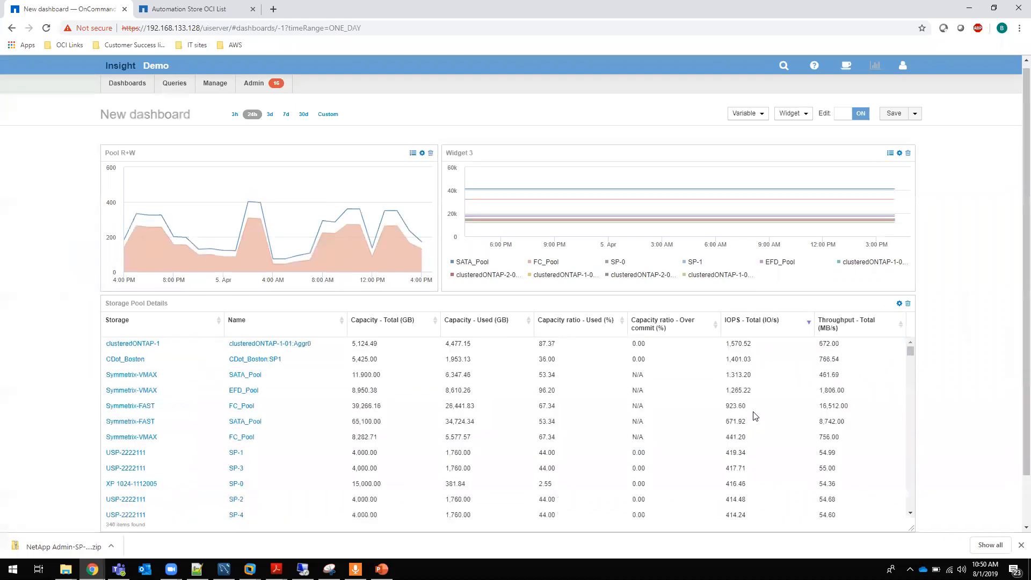
click(256, 349)
click(609, 111)
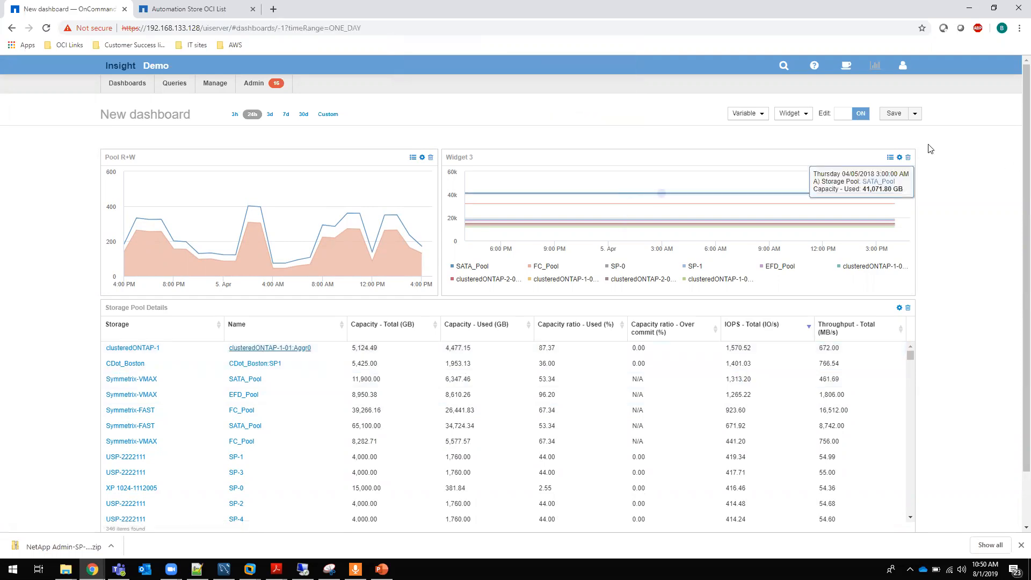
- Save the dashboard under the name "Pool Details" and dismiss the notification
click(914, 113)
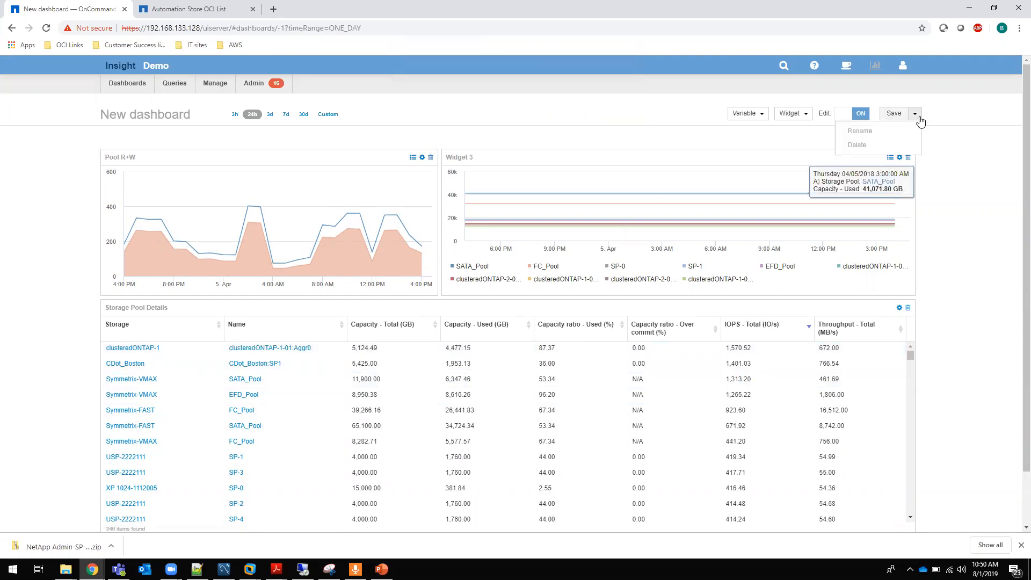
click(892, 114)
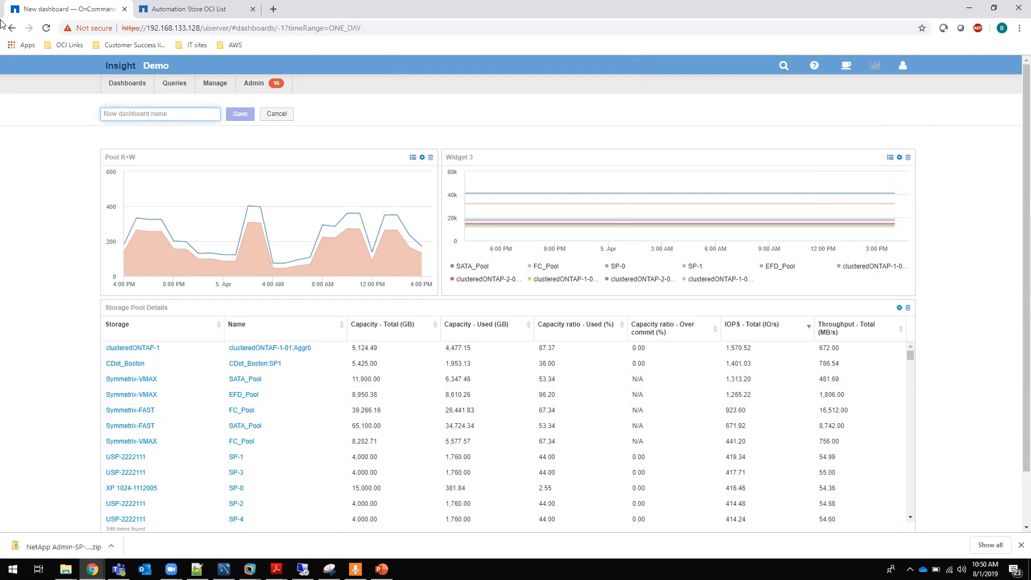
text(Pool Details)
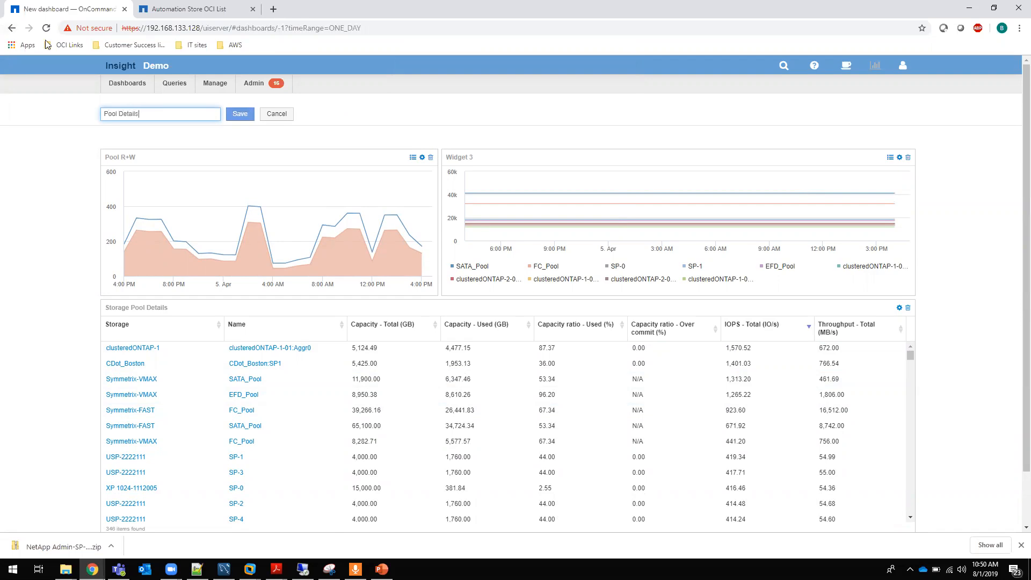
click(237, 112)
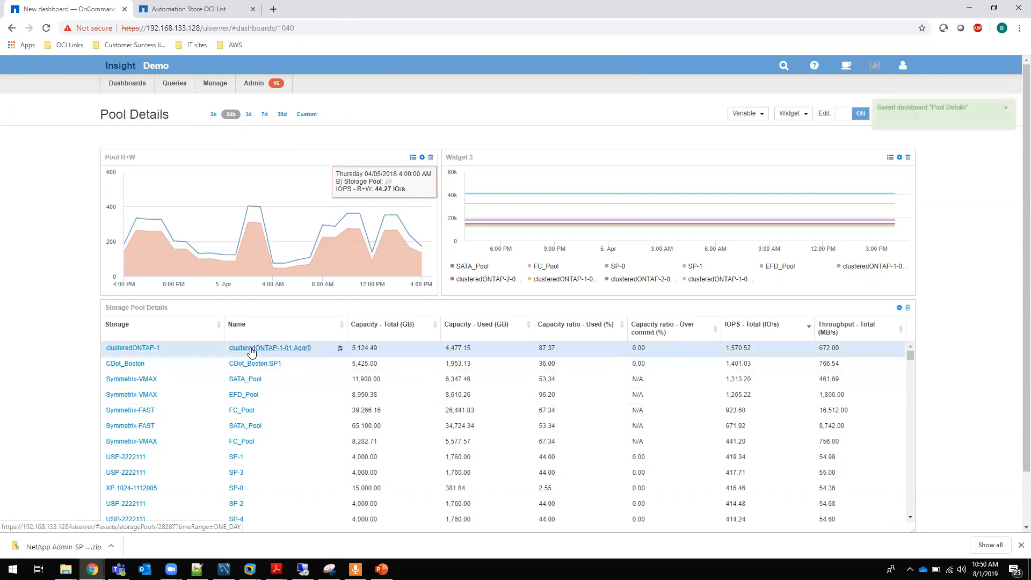
click(1005, 109)
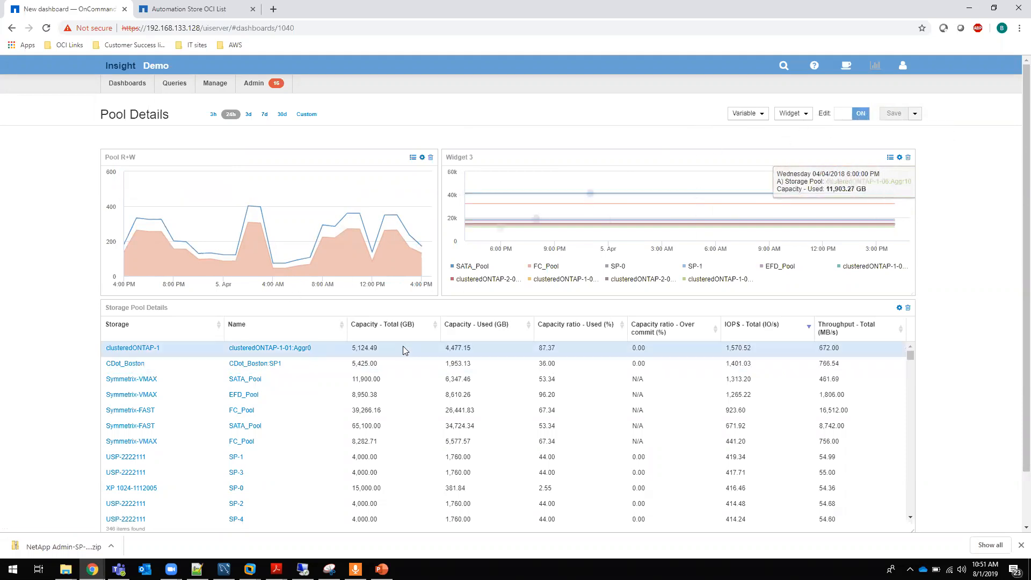
- Open the clusteredONTAP-1-01:Aggr0 pool page and examine its summary, performance charts, storage resources, and disks
click(267, 350)
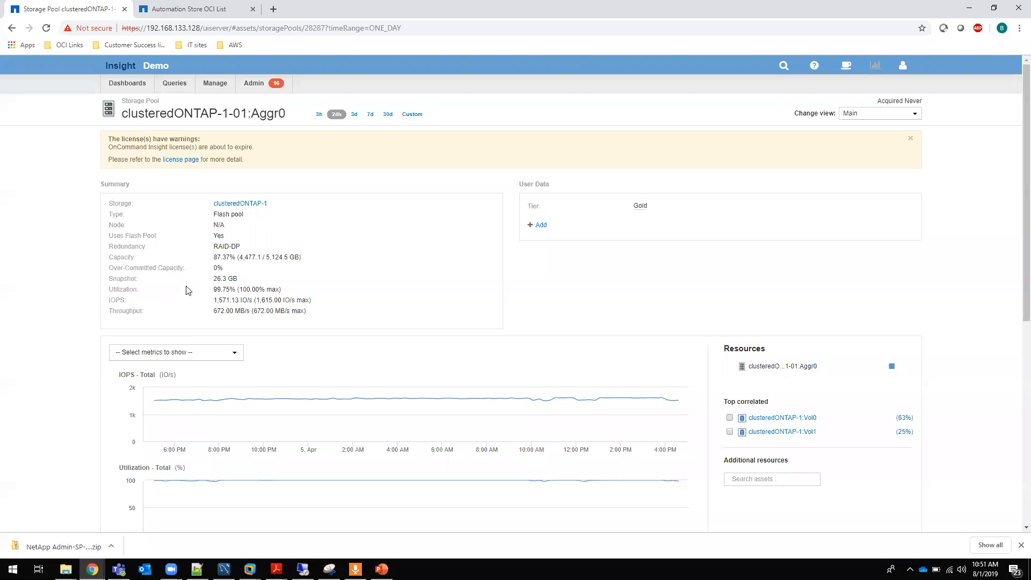
scroll(466, 347, down, 3)
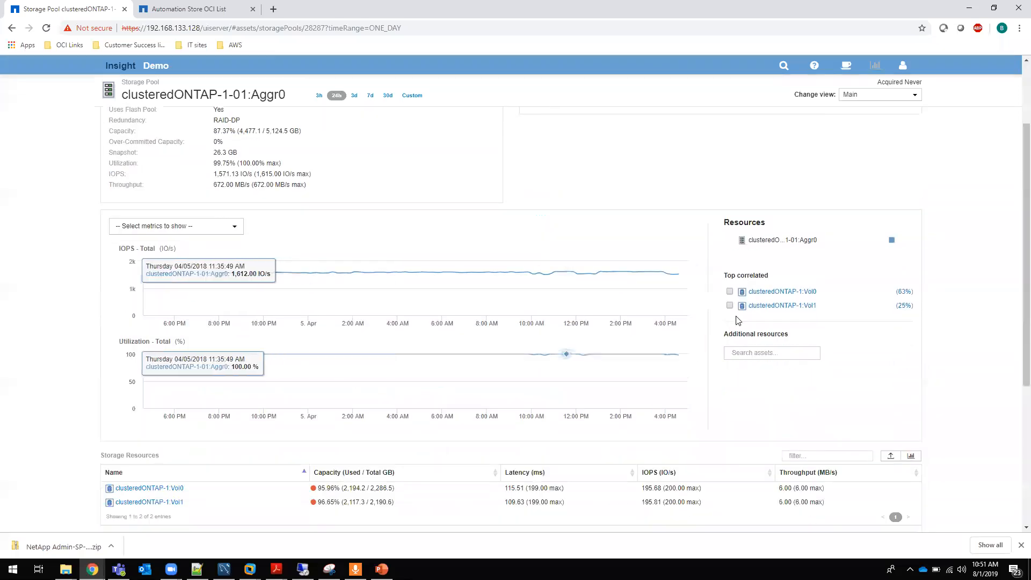
scroll(439, 356, down, 1)
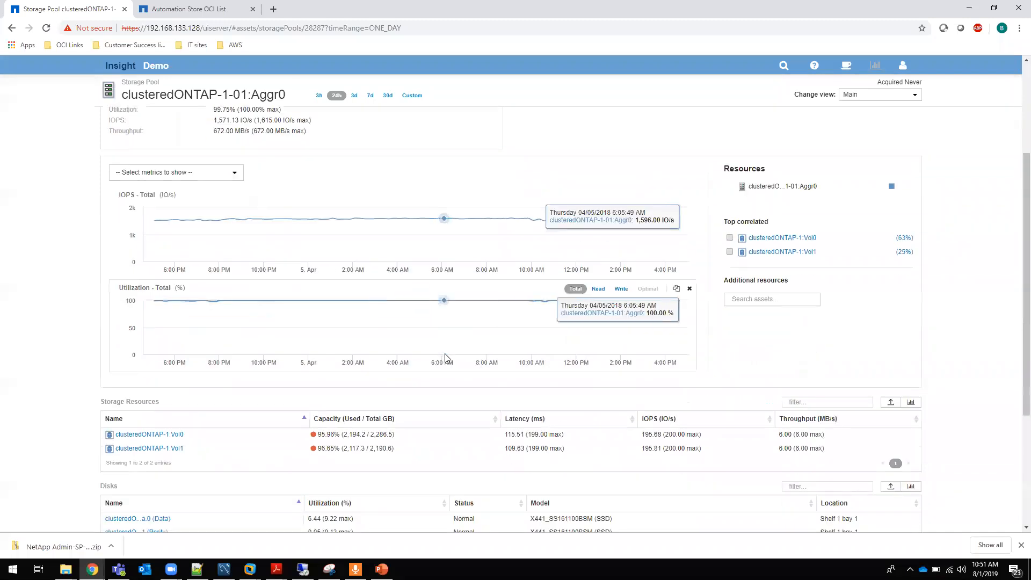
scroll(445, 354, down, 1)
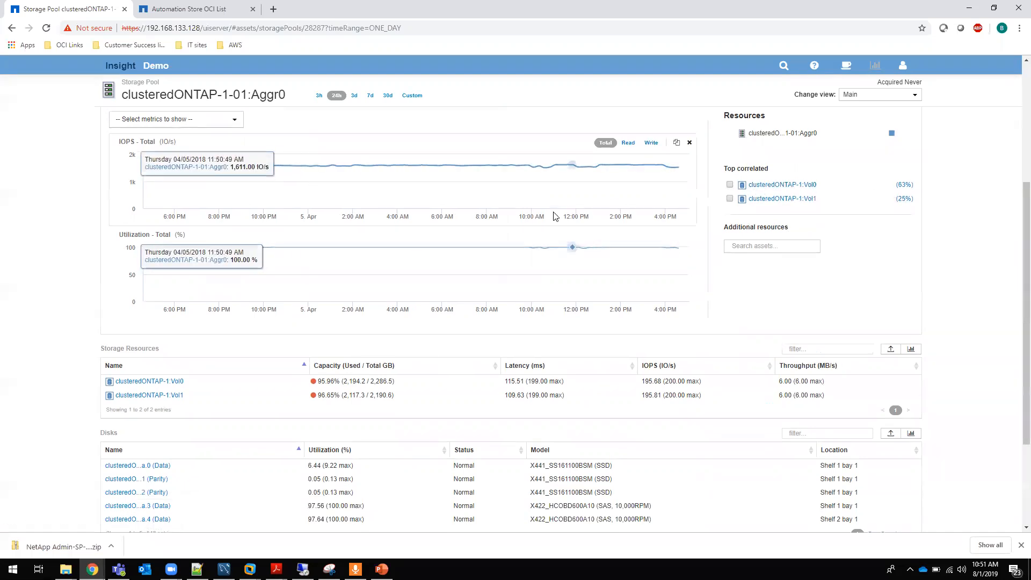
scroll(525, 205, up, 5)
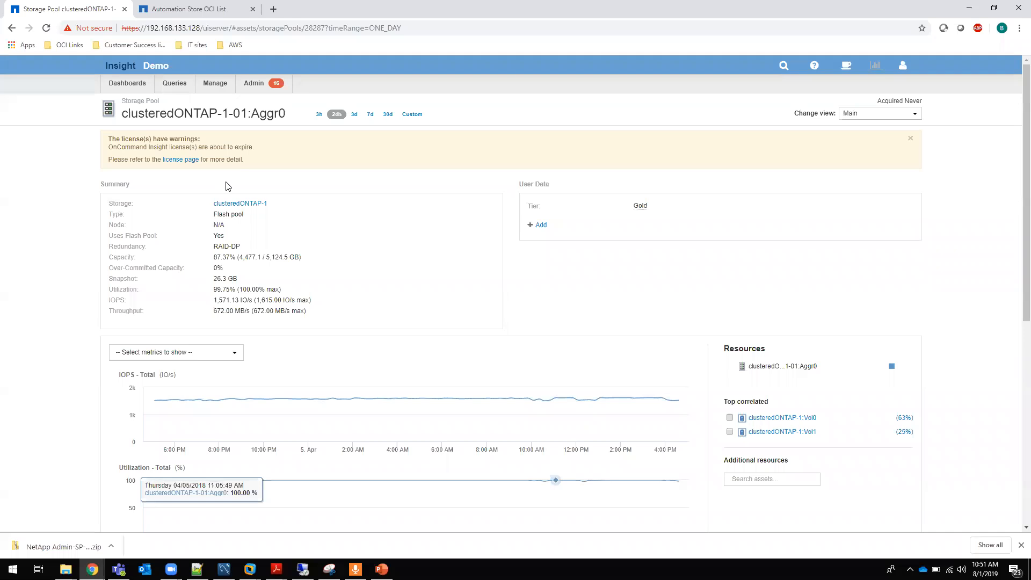
click(910, 139)
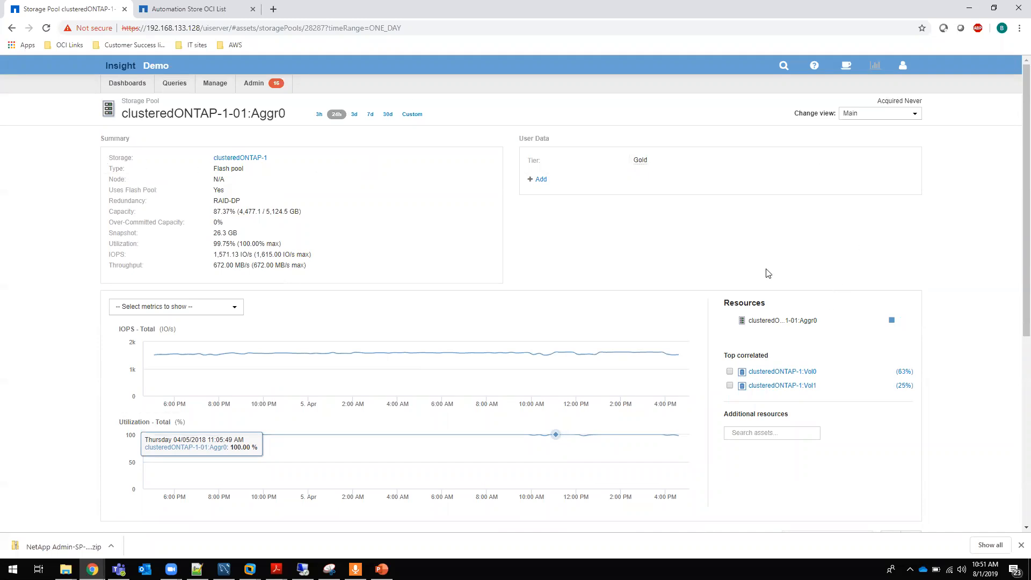
- Return to the Pool Details dashboard and dismiss the license warning
click(120, 85)
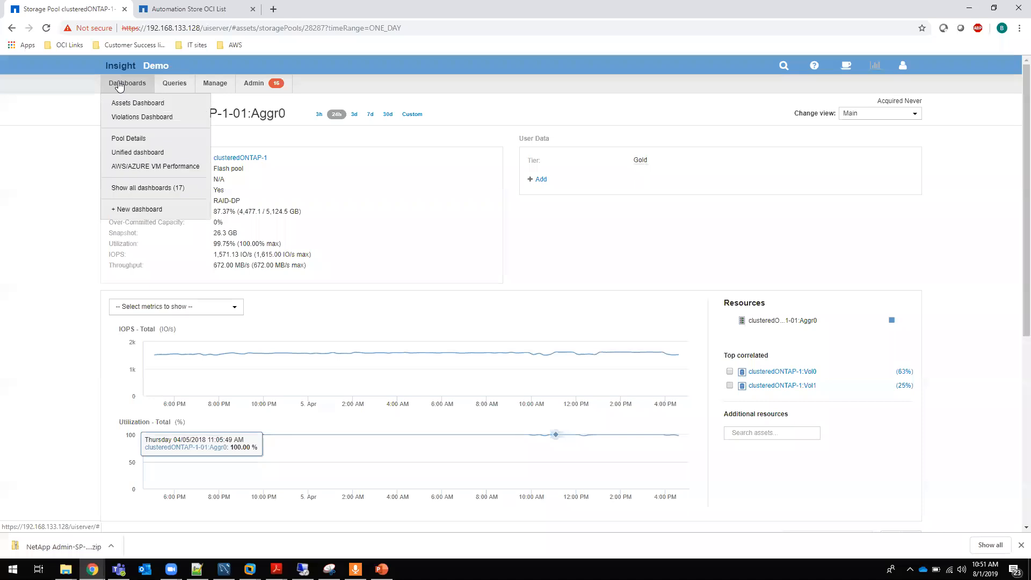
click(129, 140)
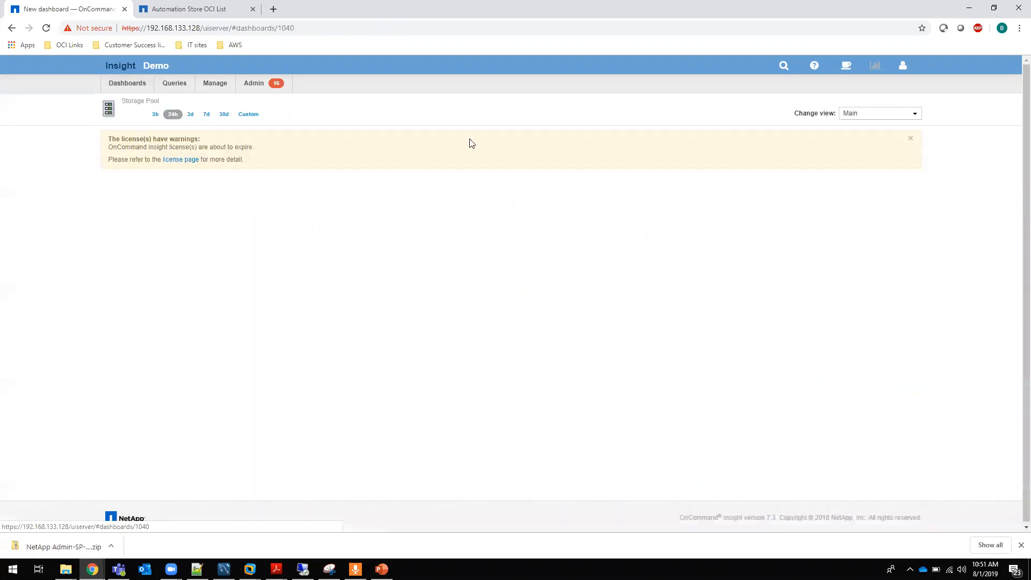
click(910, 139)
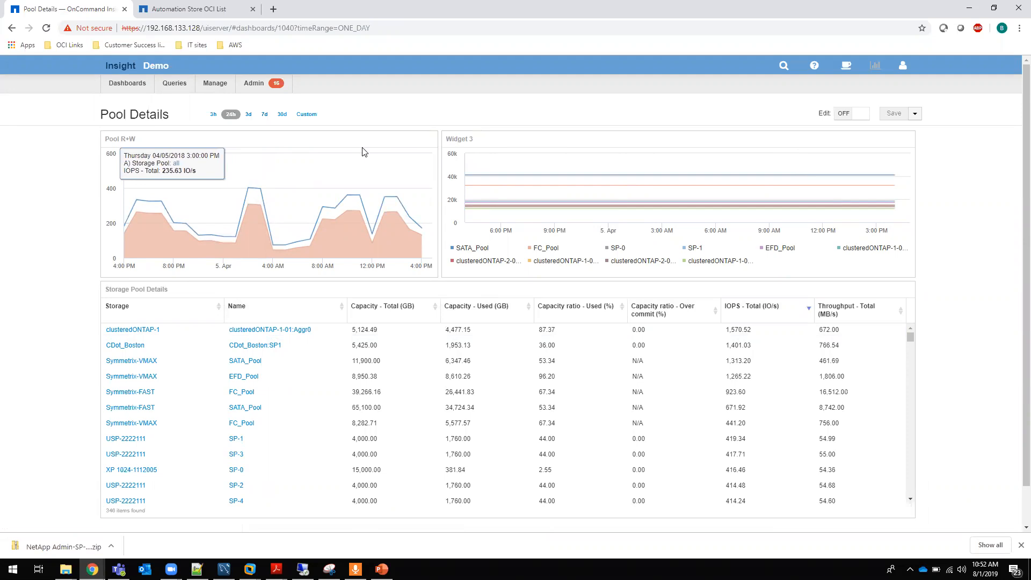
- Turn on dashboard editing and add a Text variable named $Pool, leaving its value as Any
click(843, 114)
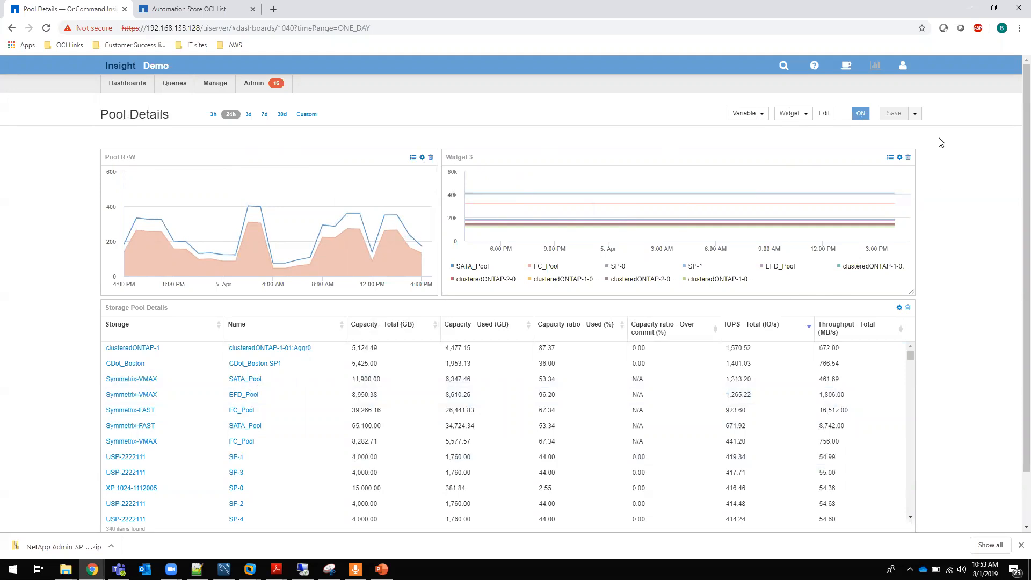
click(761, 115)
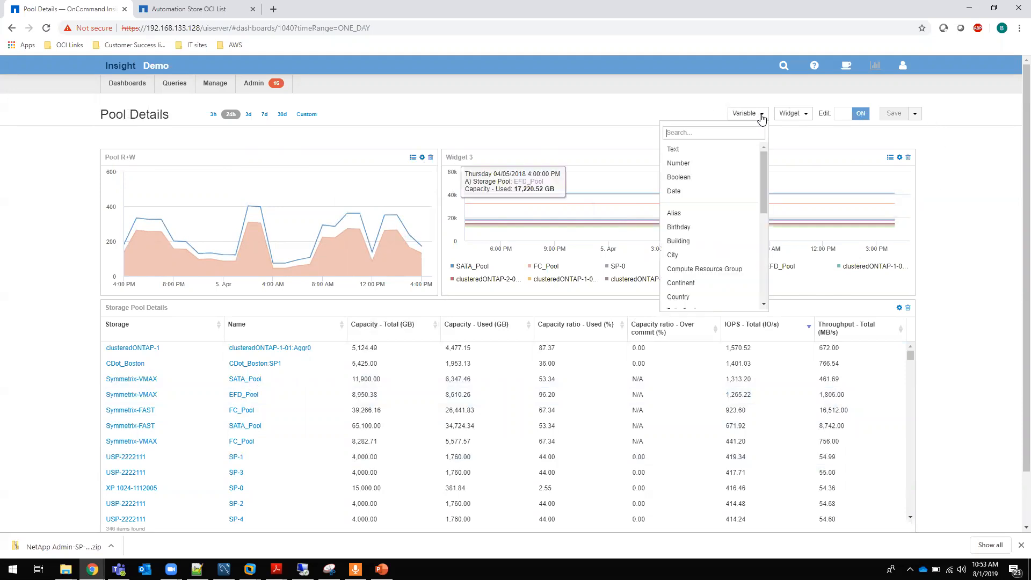
click(680, 151)
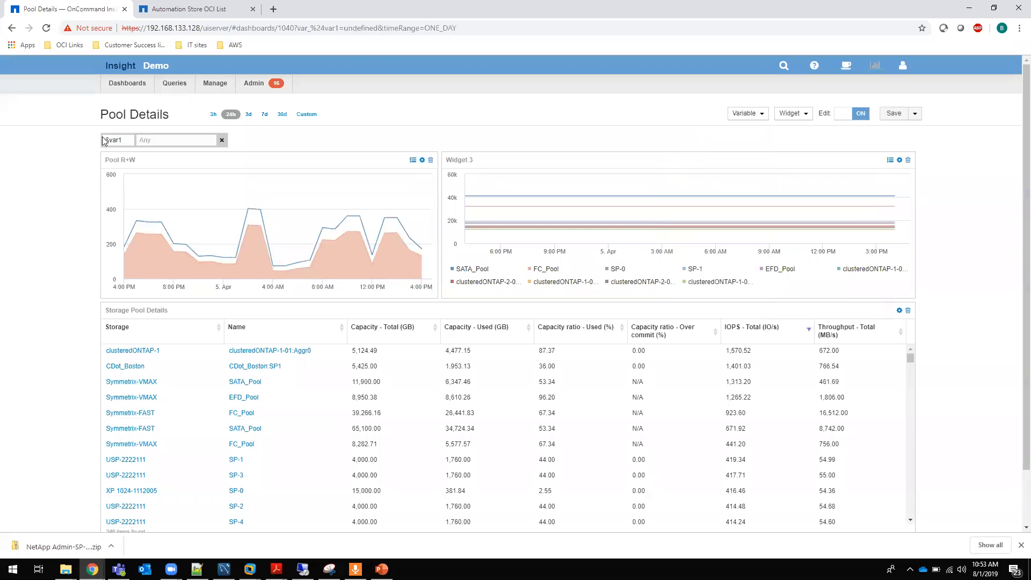
click(128, 141)
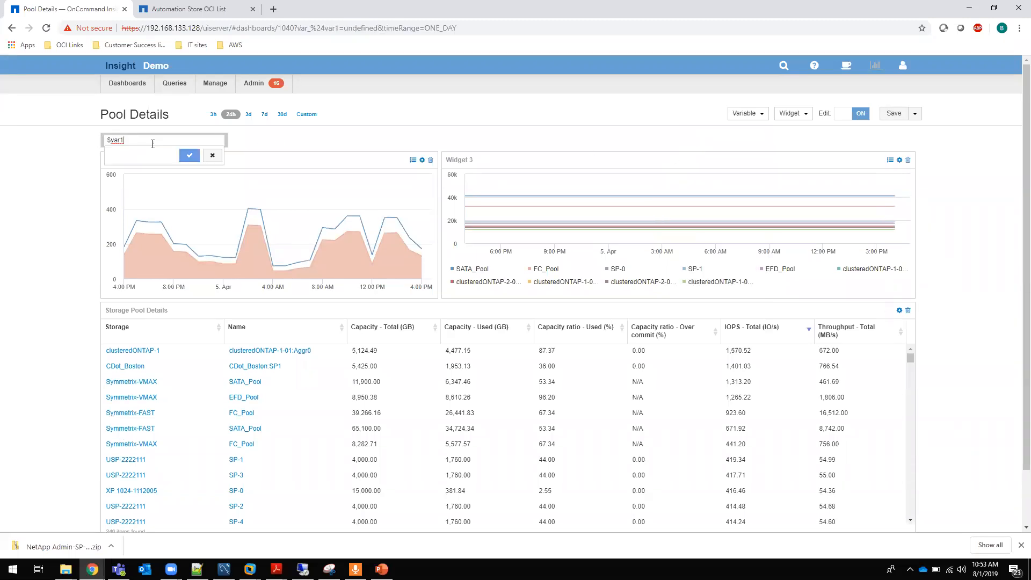
key(BackSpace)
text(Pool)
click(188, 157)
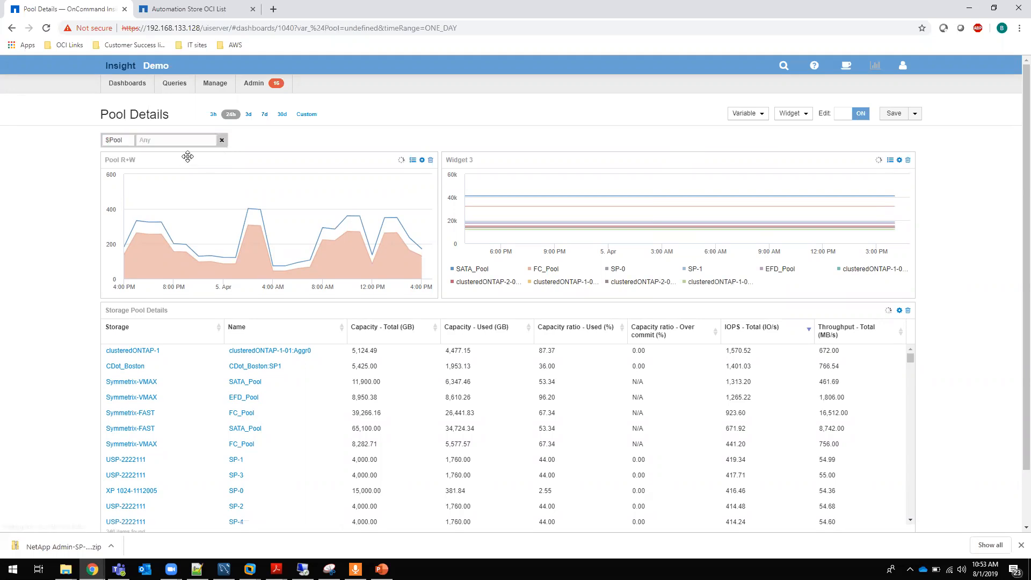
click(159, 142)
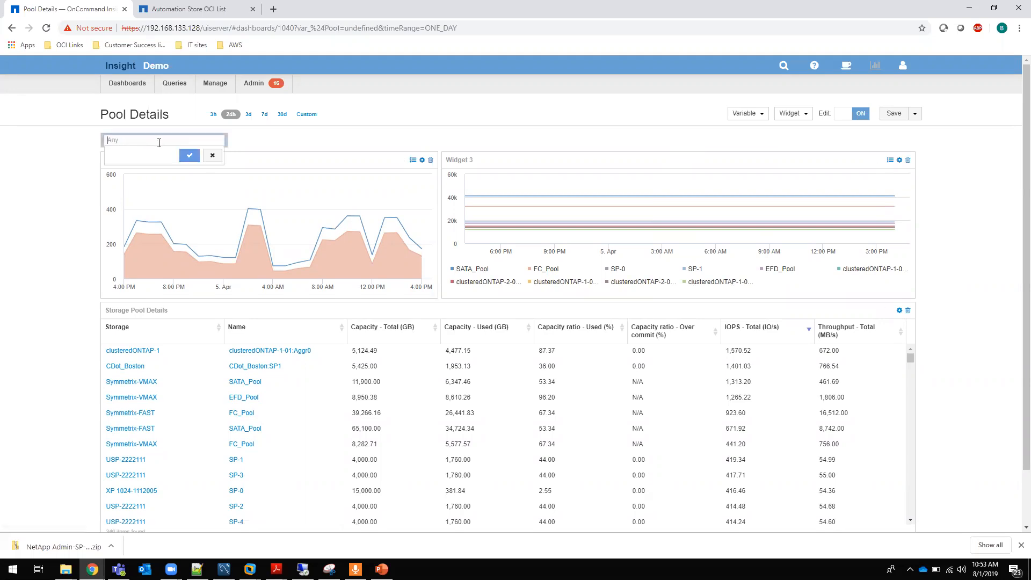
click(213, 157)
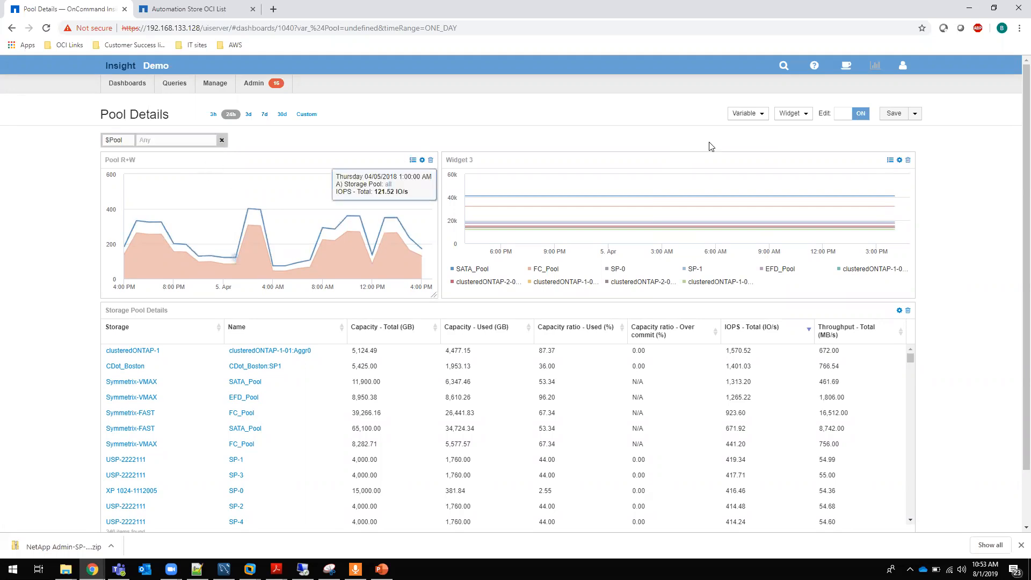
- Filter the Storage Pool Details table widget by Name using the $Pool variable and save the widget
click(900, 312)
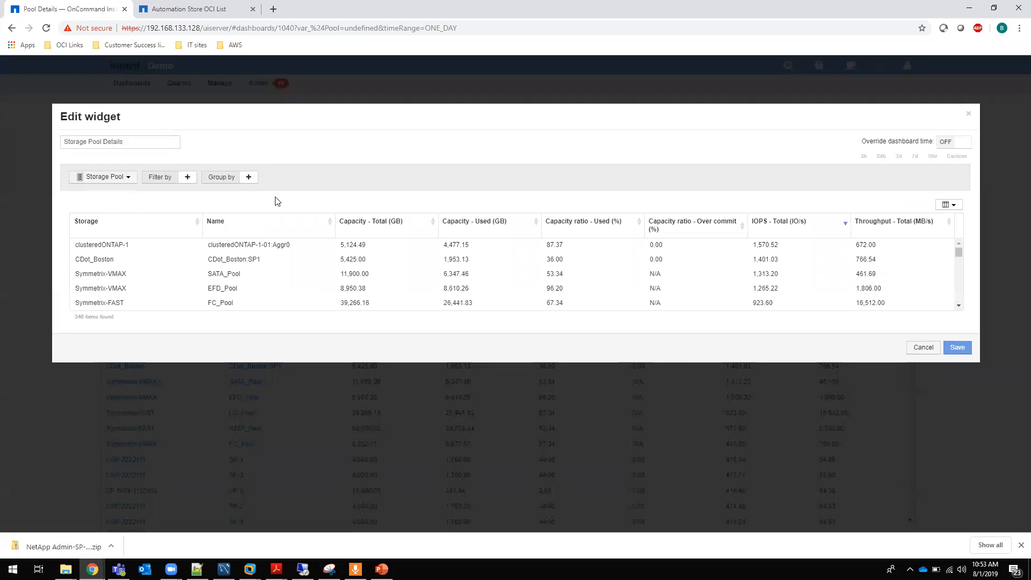
click(188, 178)
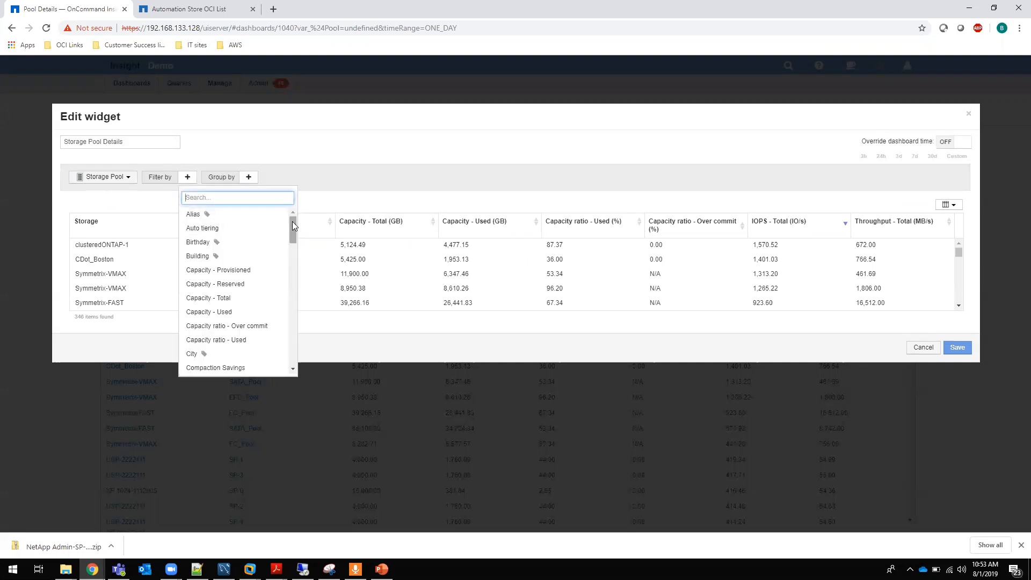
drag(292, 221, 290, 284)
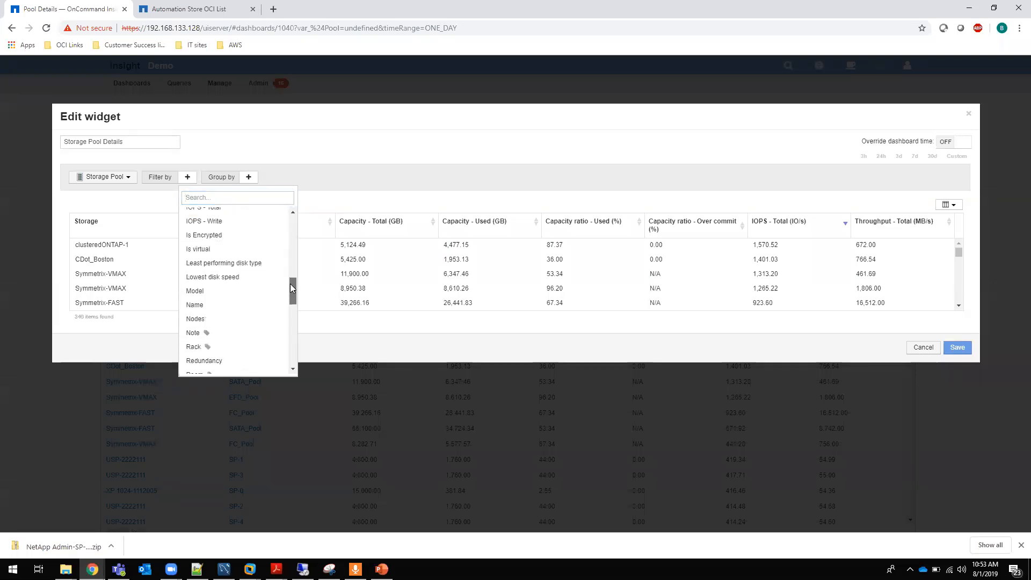
click(203, 307)
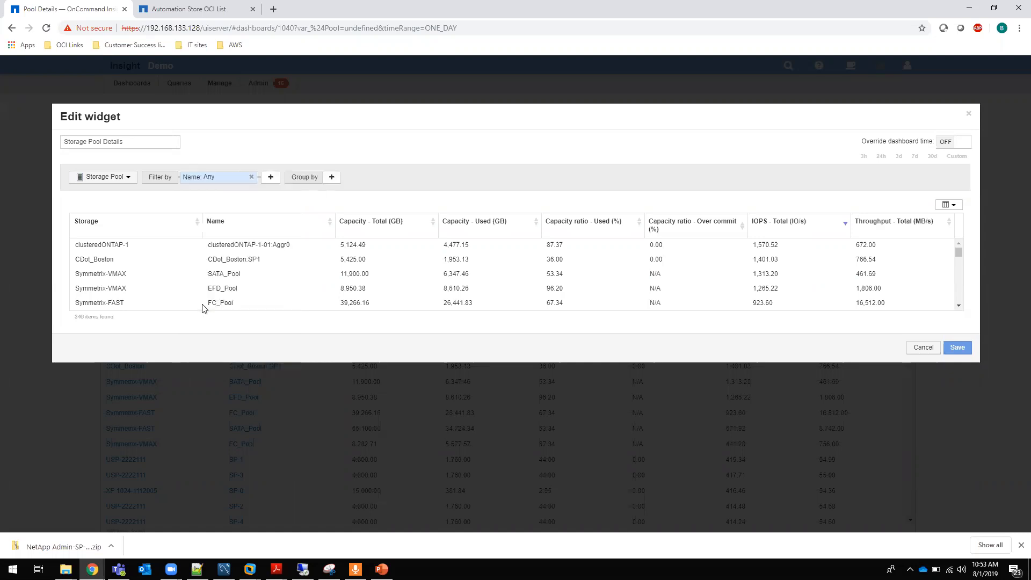
click(210, 181)
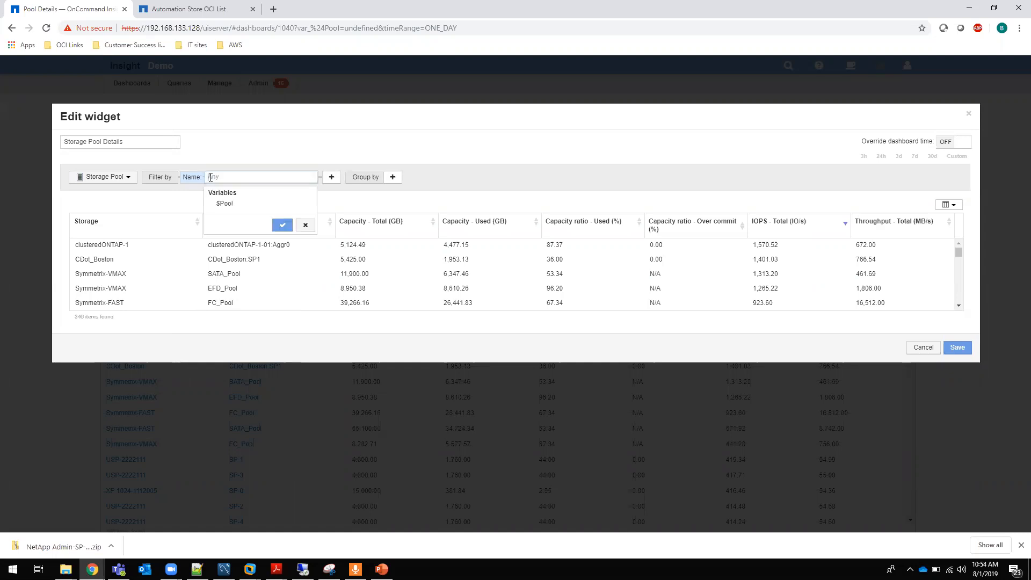
click(227, 204)
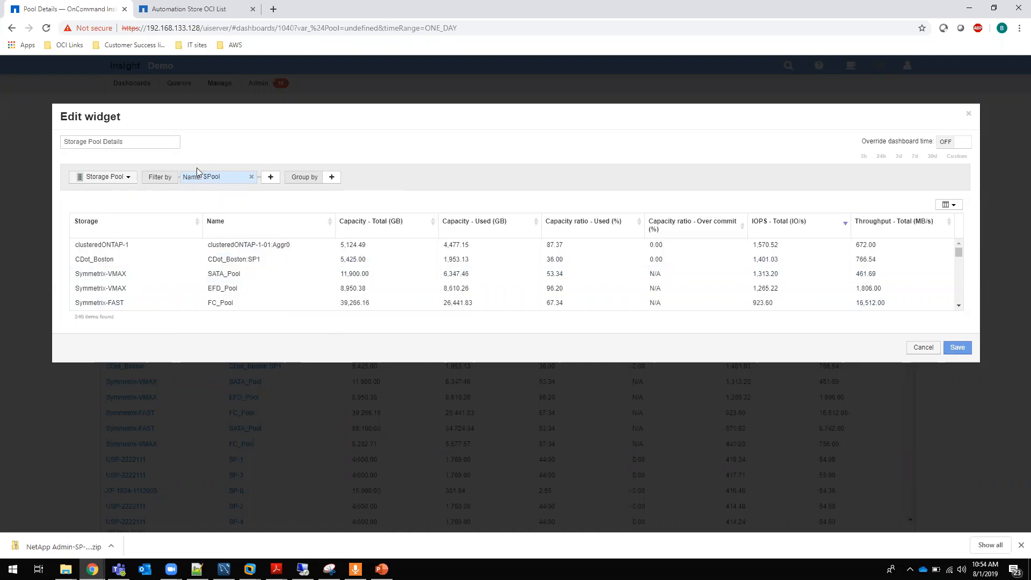
click(957, 346)
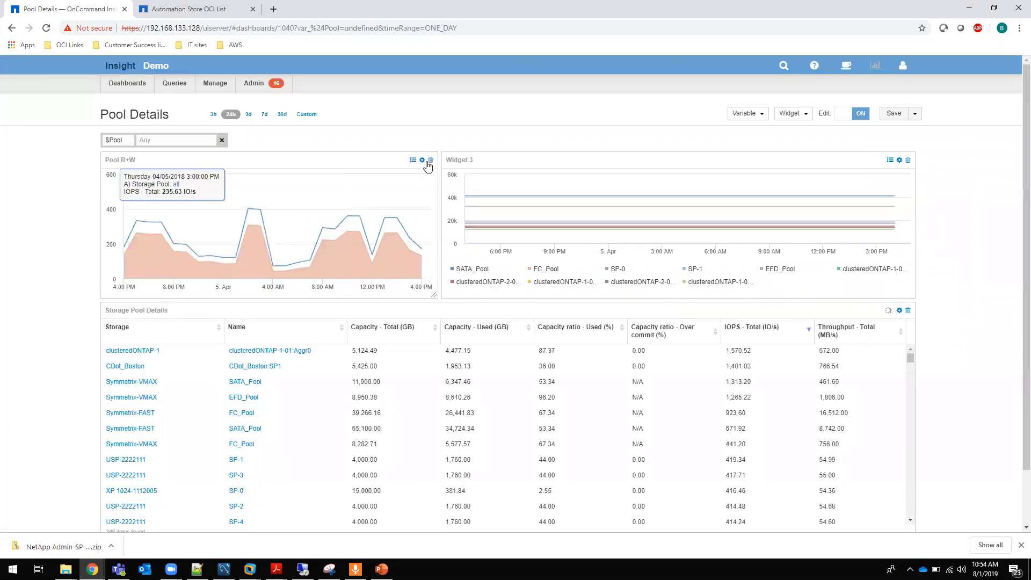
- Filter query A of the Pool R+W widget by Name using the $Pool variable and save the widget
click(423, 160)
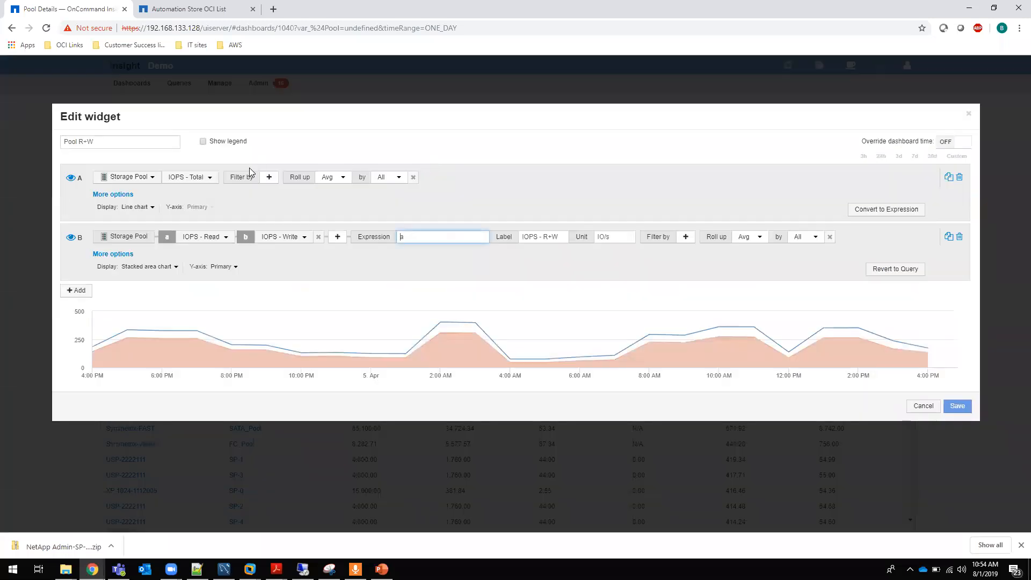
click(269, 177)
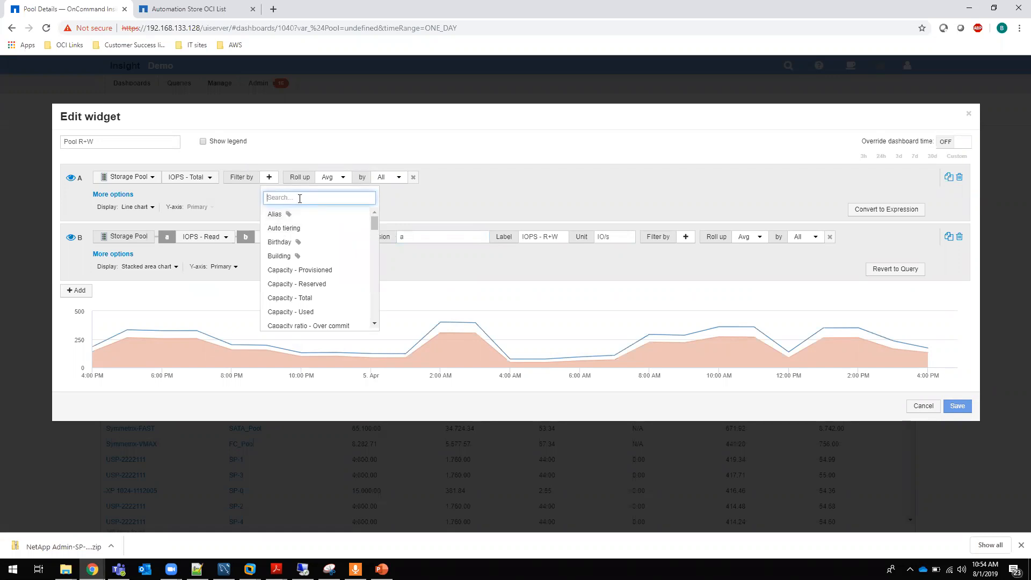
text(na)
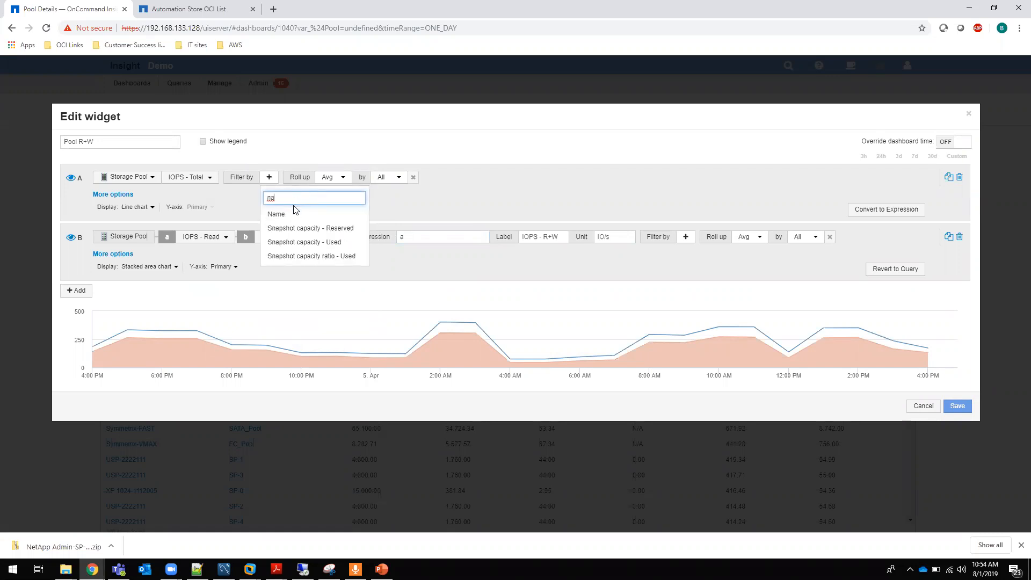
click(282, 215)
click(291, 177)
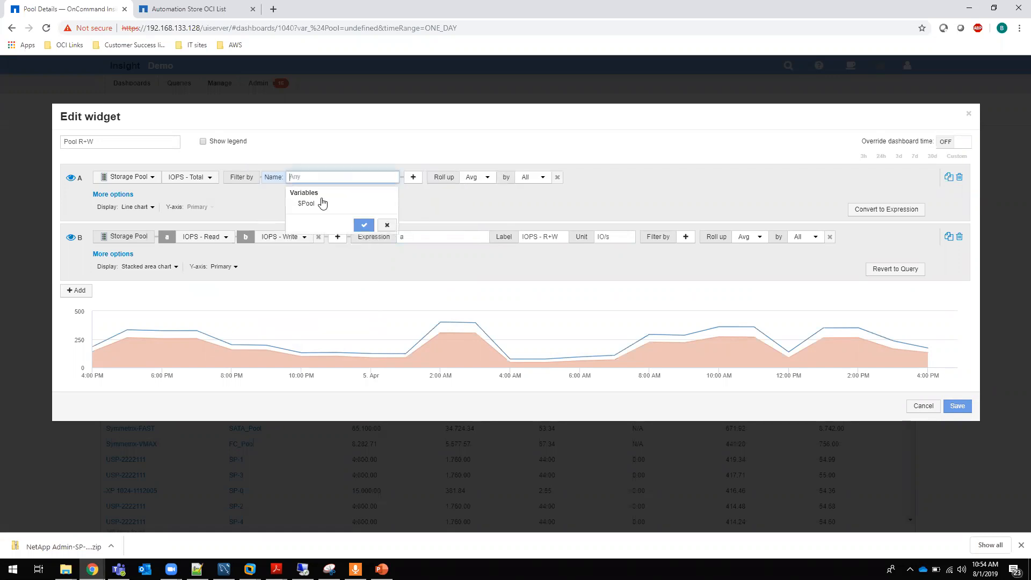
click(320, 203)
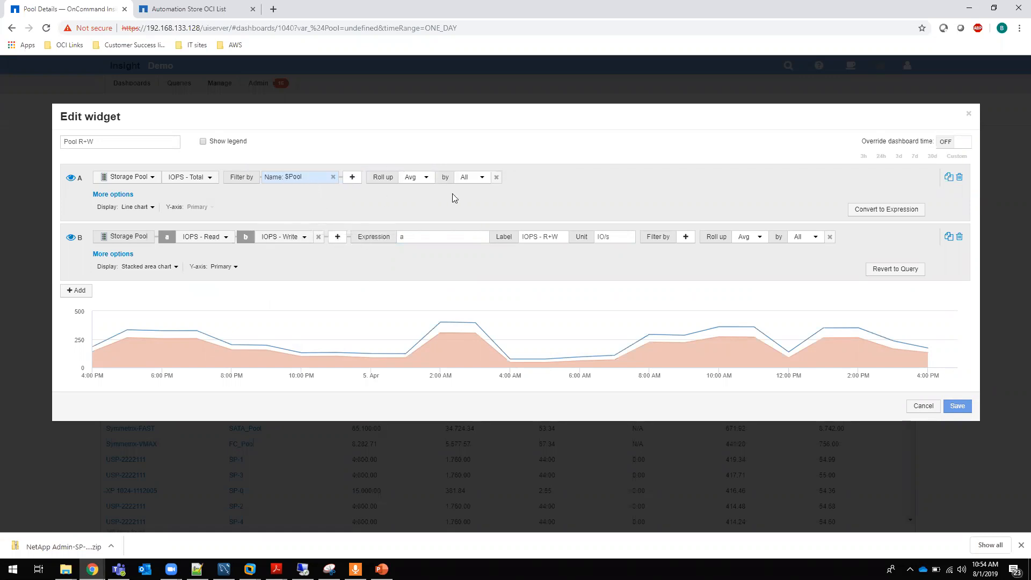
click(334, 242)
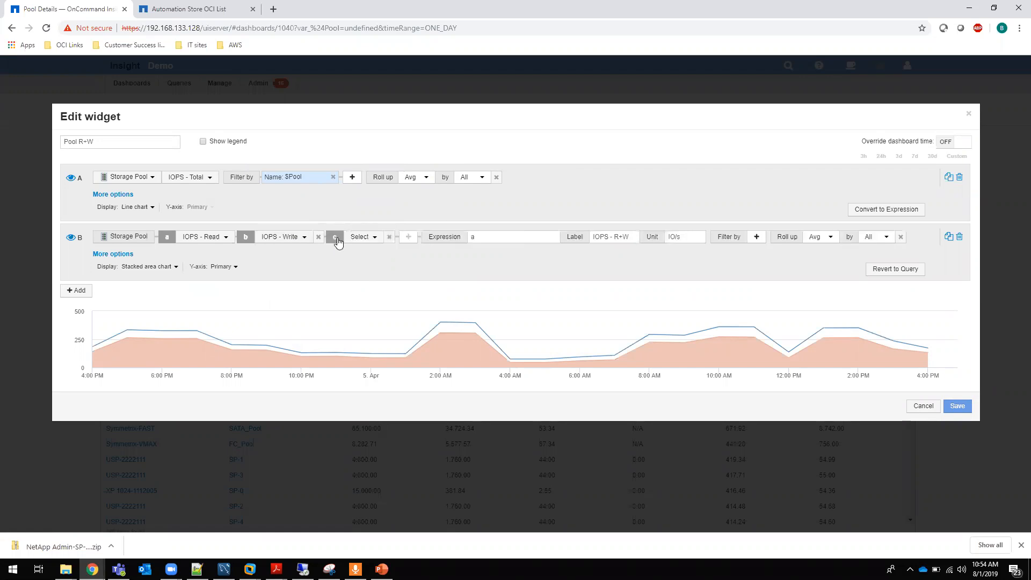
click(387, 240)
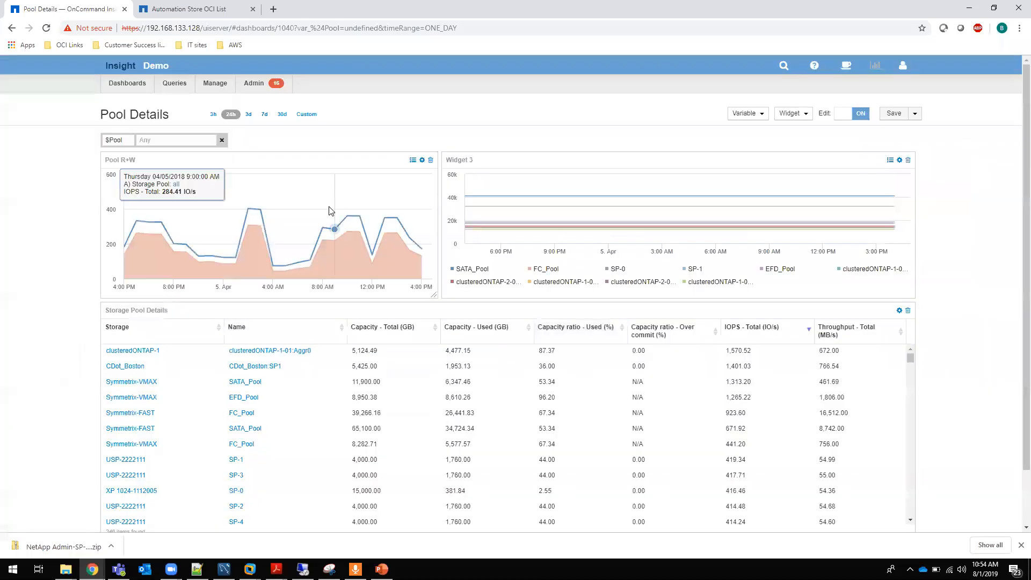
- Filter the used capacity chart, Widget 3, by Name using the $Pool variable and save the widget
click(899, 161)
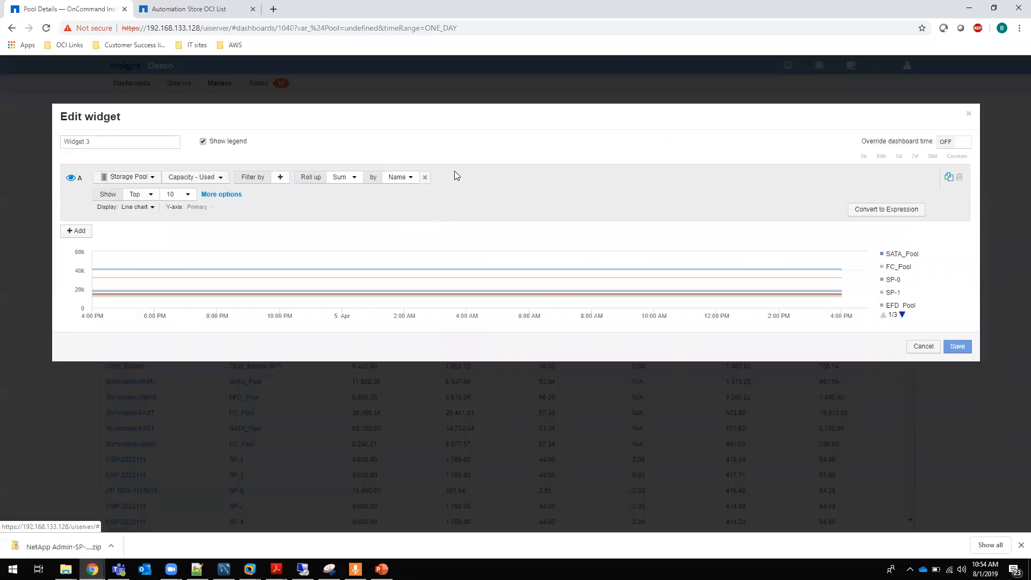
click(280, 177)
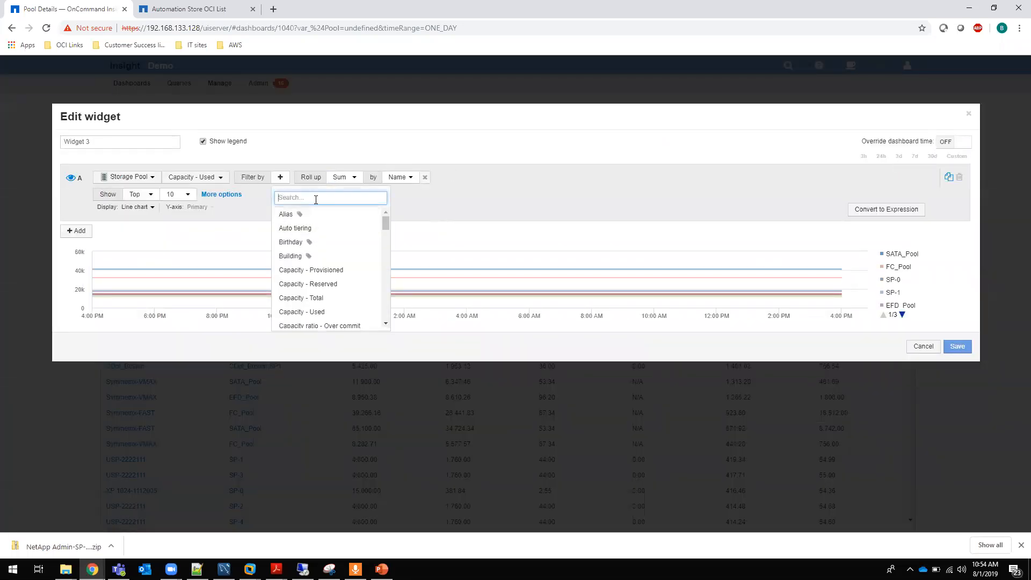
text(nm)
key(BackSpace)
text(a)
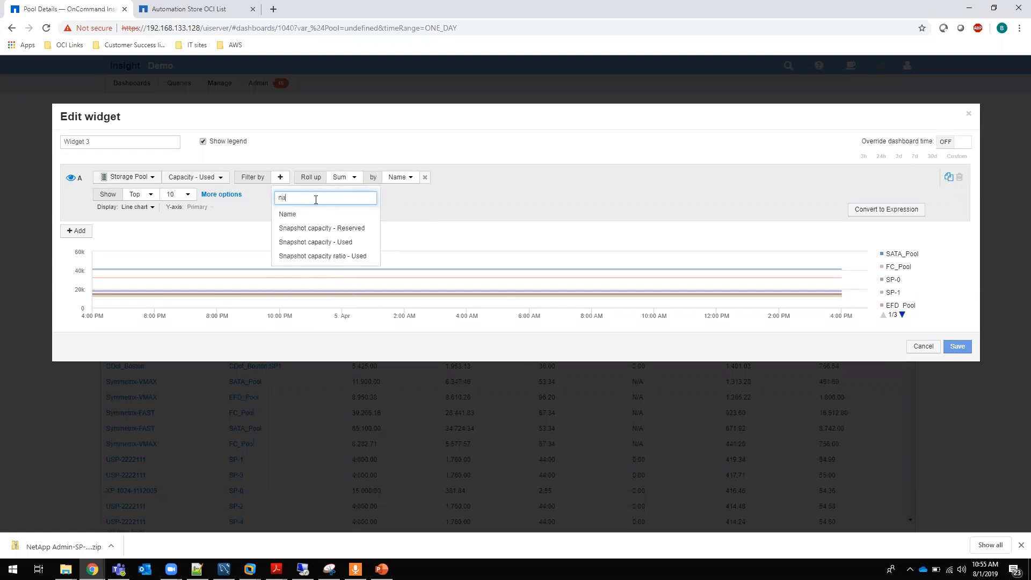
click(293, 213)
click(300, 183)
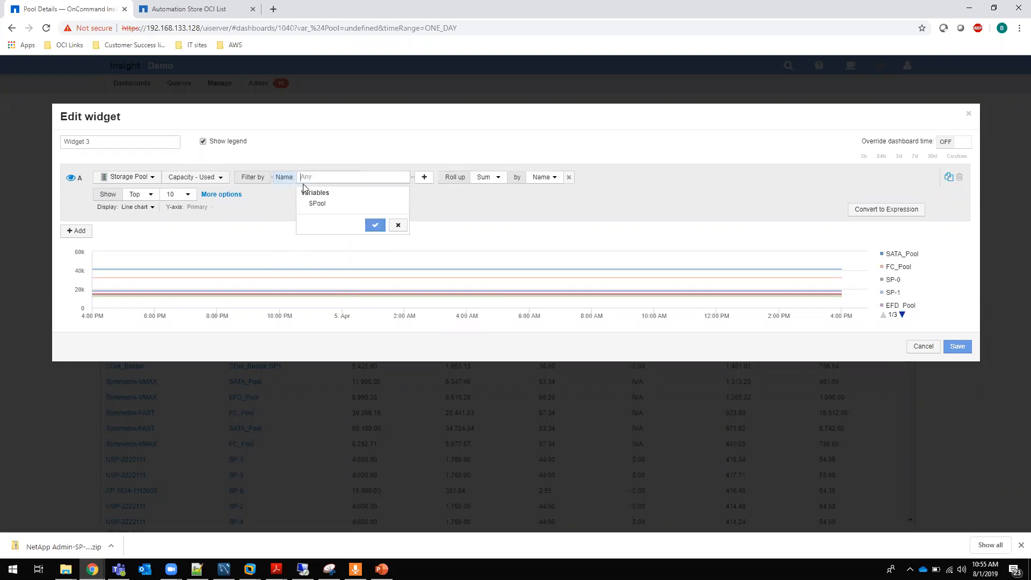
click(314, 203)
click(383, 226)
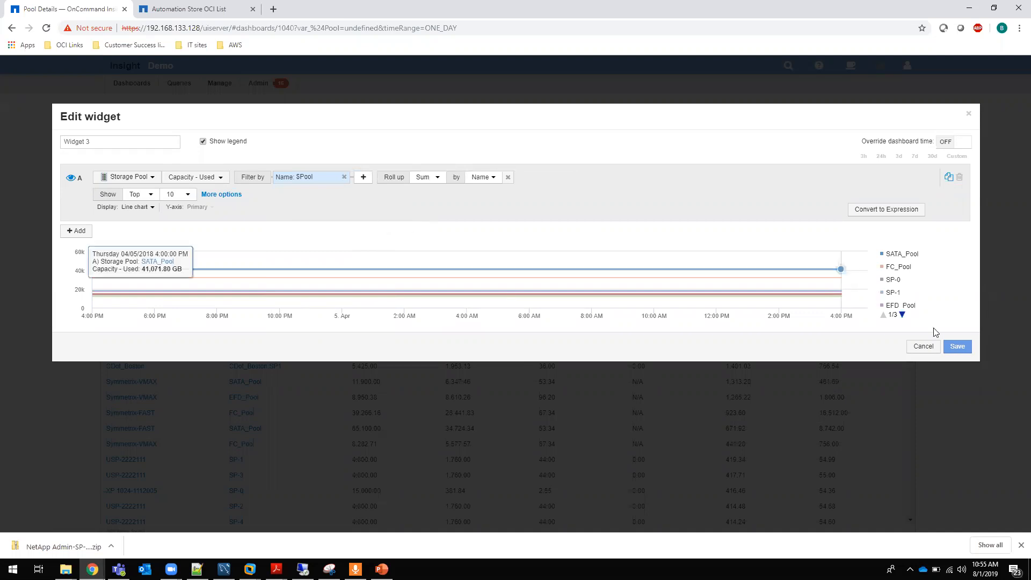
click(957, 346)
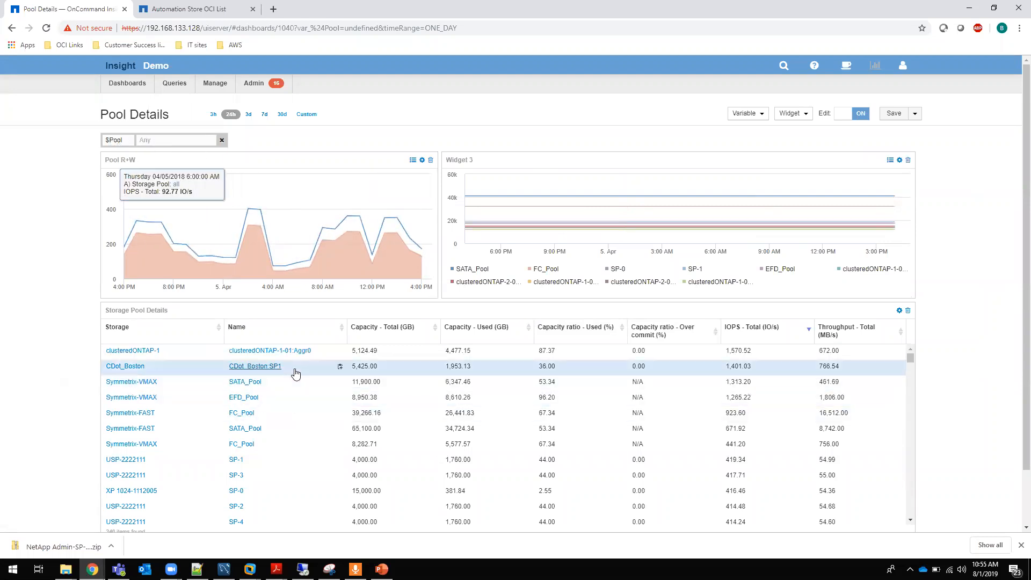
- Copy the pool name CDot_Boston:SP1 from the table into the $Pool variable, apply it, and save the dashboard
click(340, 368)
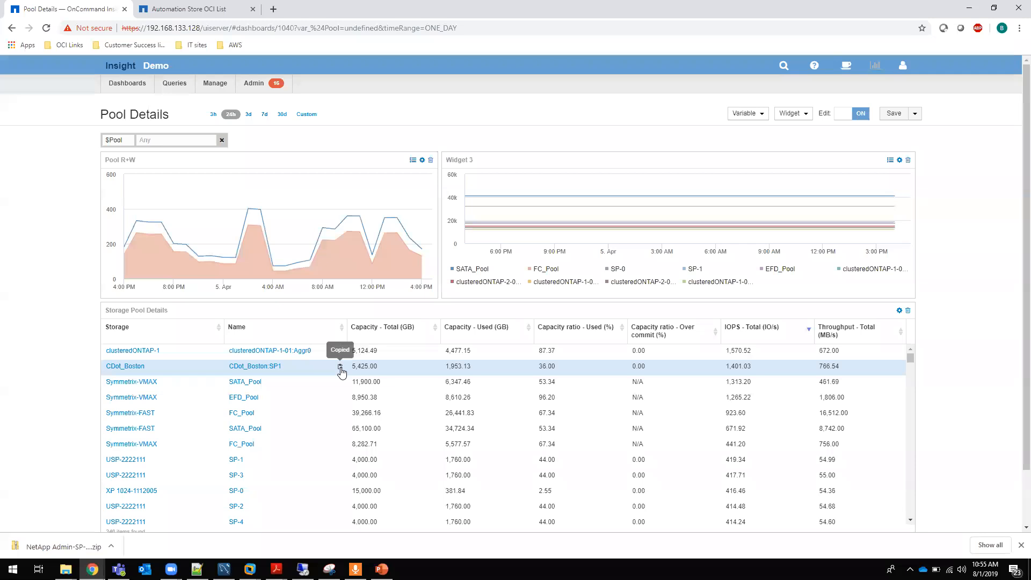
click(155, 140)
key(ctrl+v)
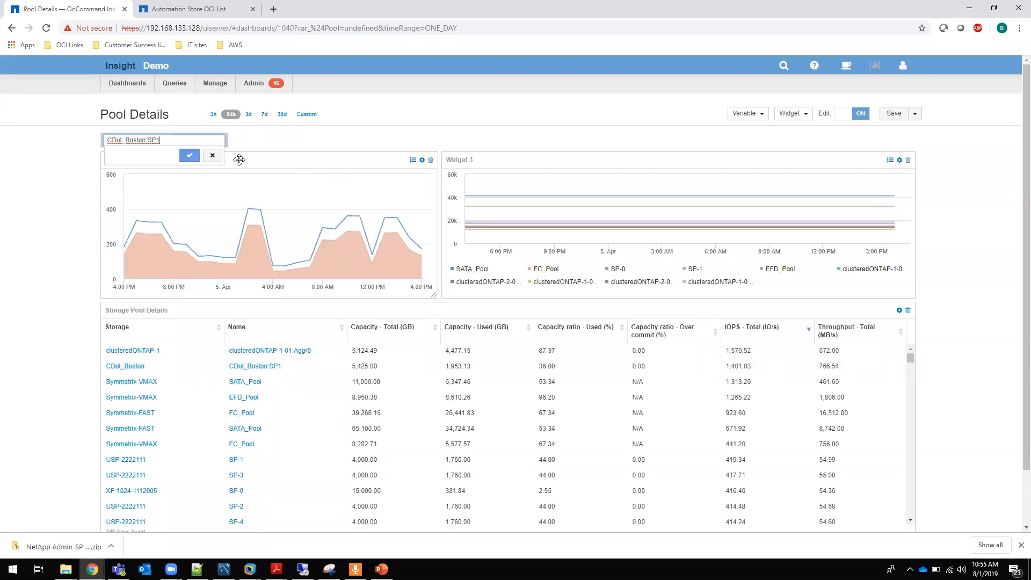
click(191, 156)
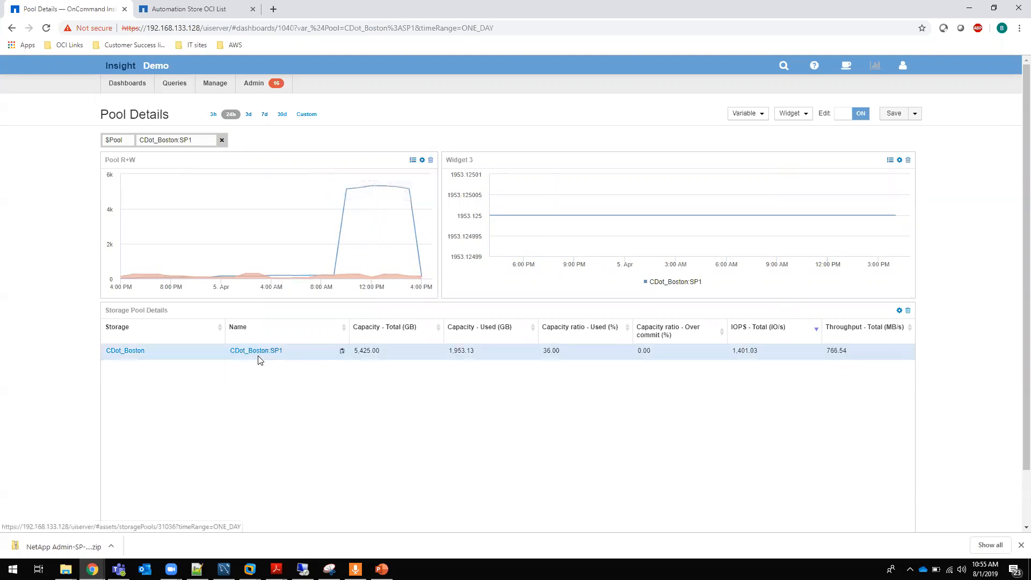
click(894, 114)
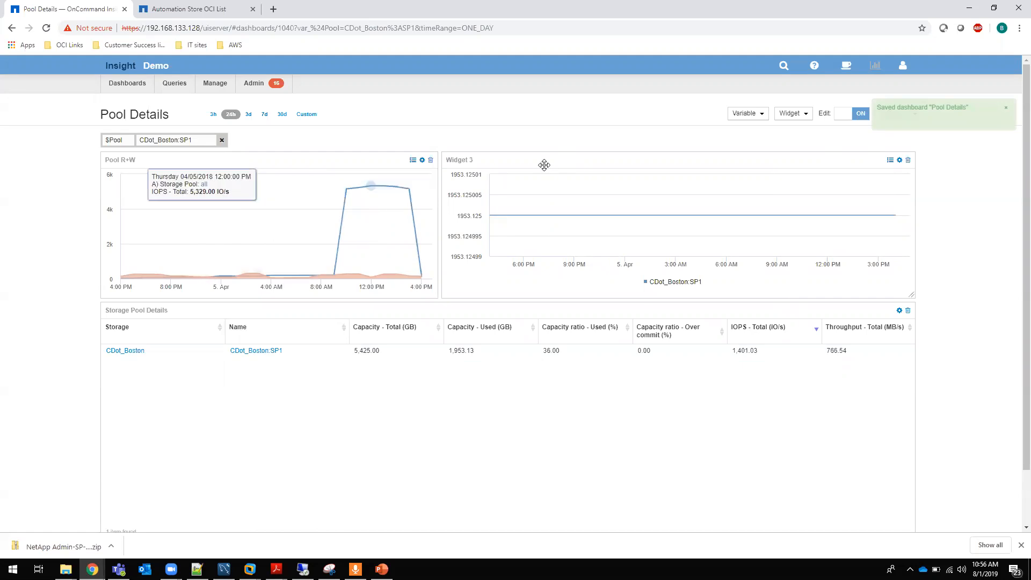
- Add a Tier variable to the dashboard
click(760, 114)
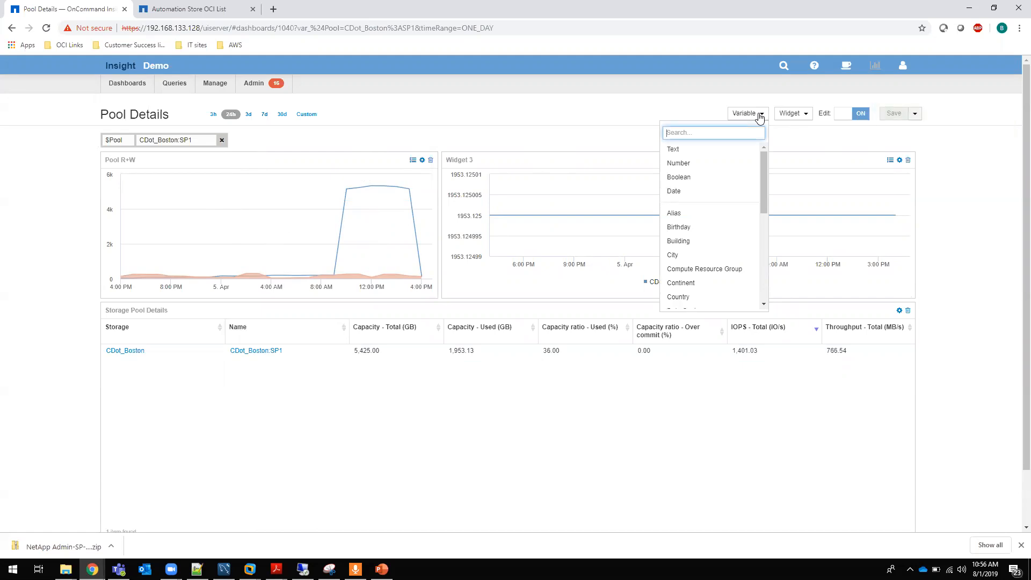
drag(765, 177, 766, 272)
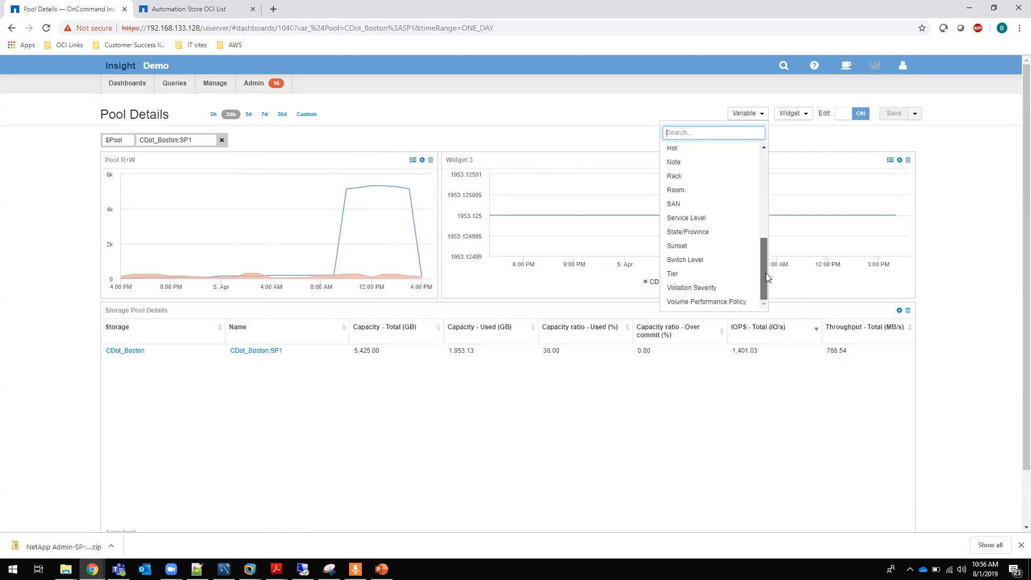
click(675, 275)
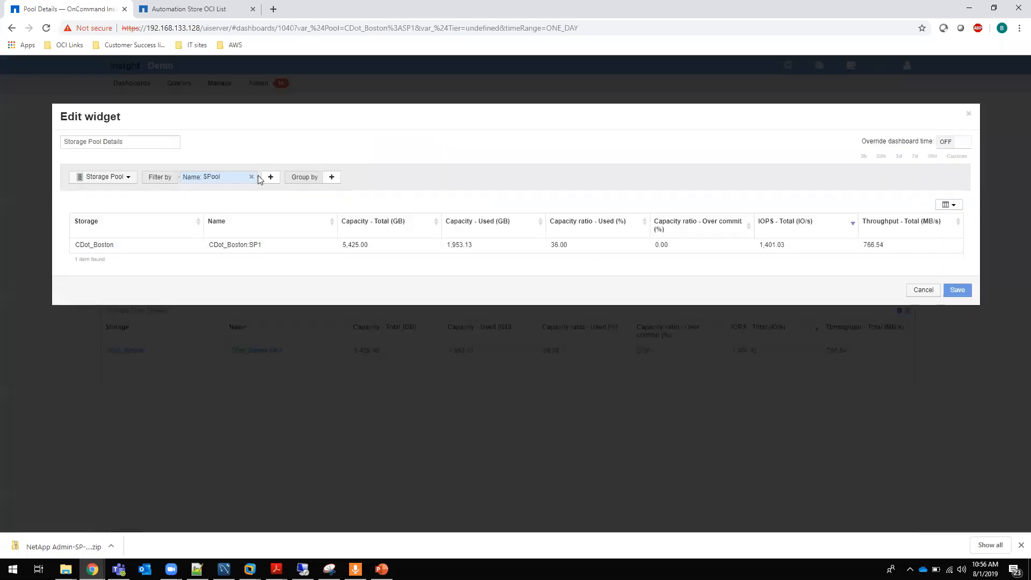
- Add a Tier filter using the $Tier variable to the Storage Pool Details widget and save the widget
click(270, 178)
scroll(310, 243, down, 7)
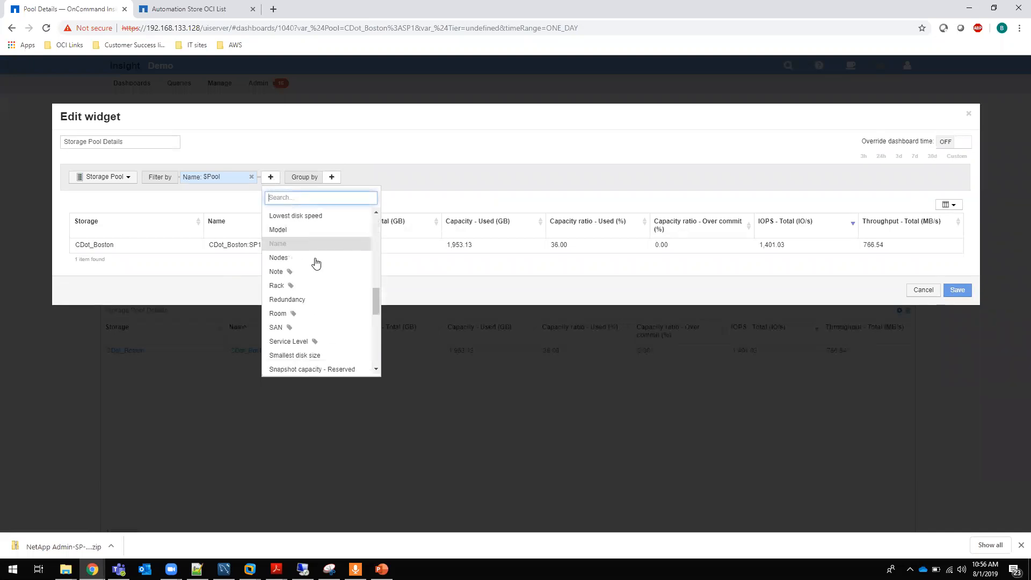
scroll(319, 265, down, 6)
click(317, 285)
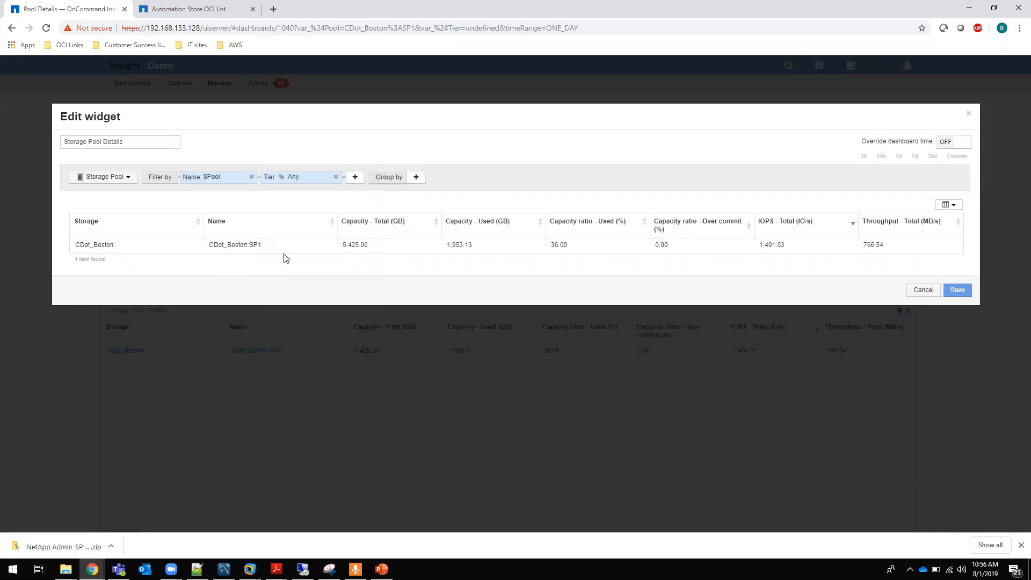
click(292, 180)
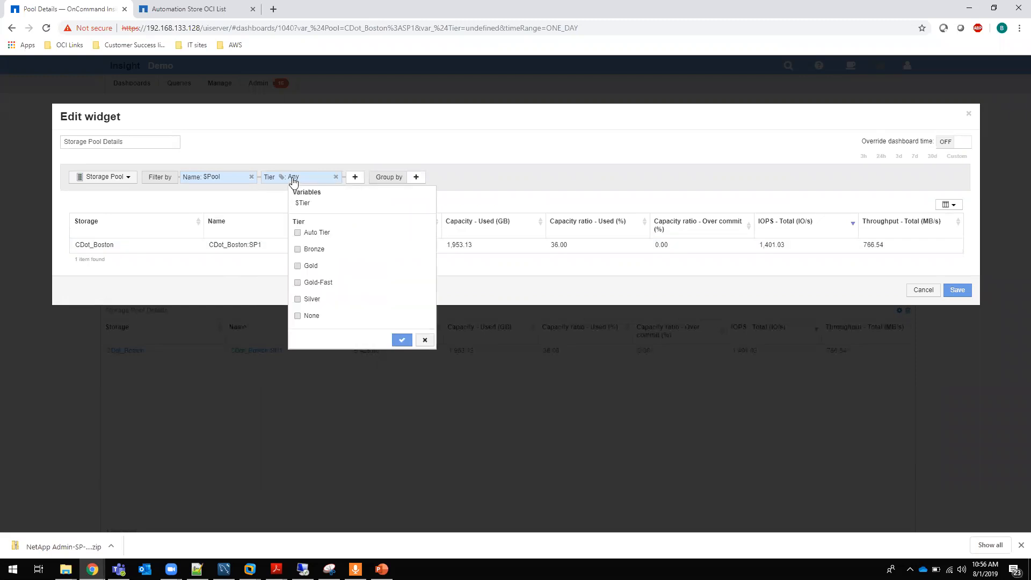
click(303, 202)
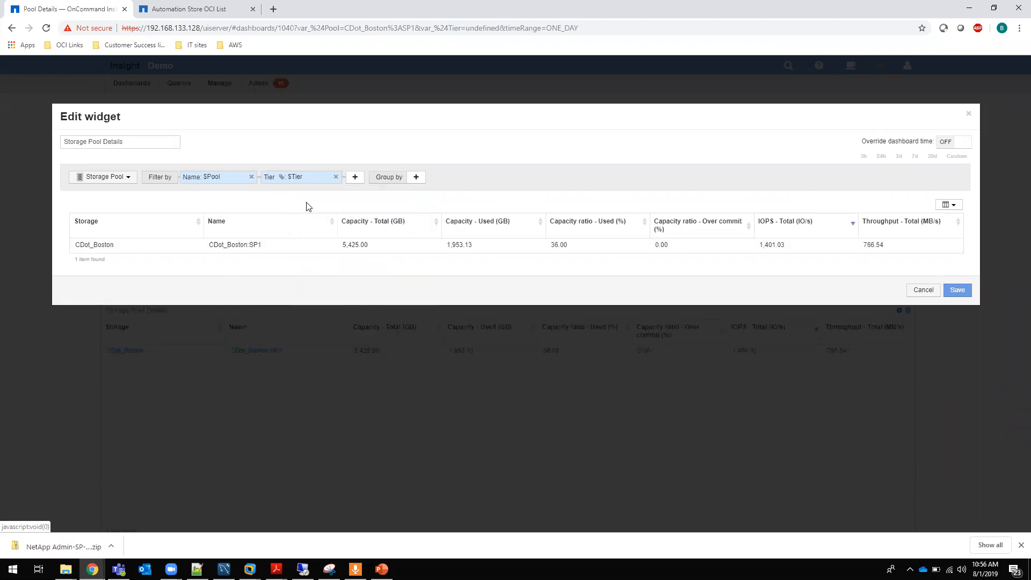
click(957, 290)
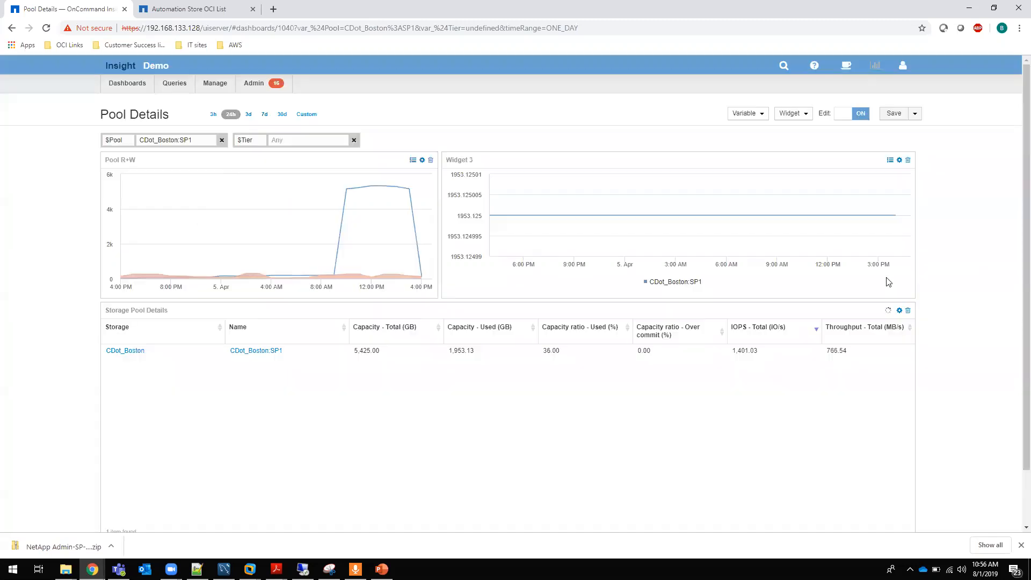
- Add a Tier filter using the $Tier variable to the IOPS - Total query of the Pool R+W widget and save the widget
click(423, 160)
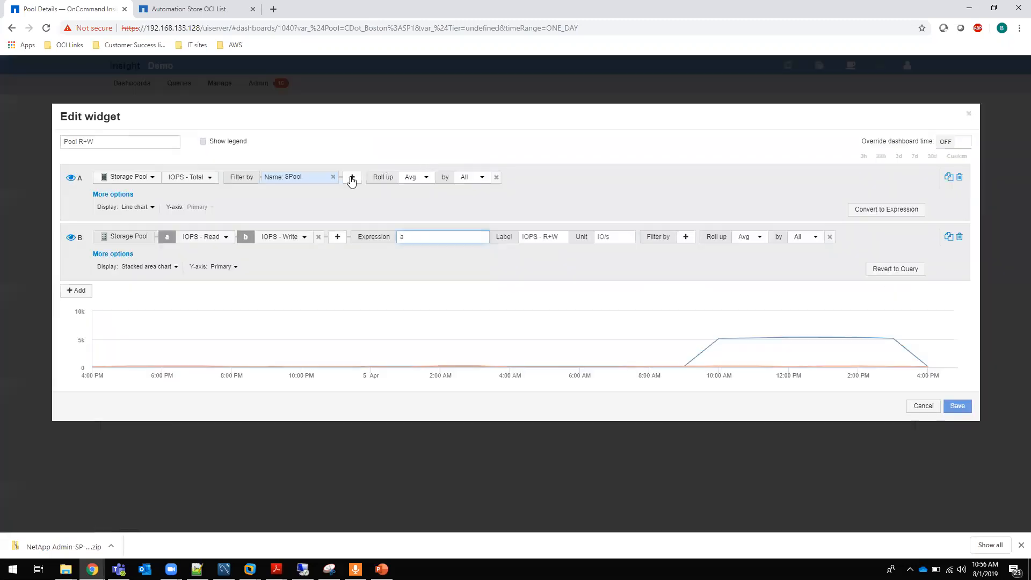
click(352, 178)
scroll(386, 225, down, 4)
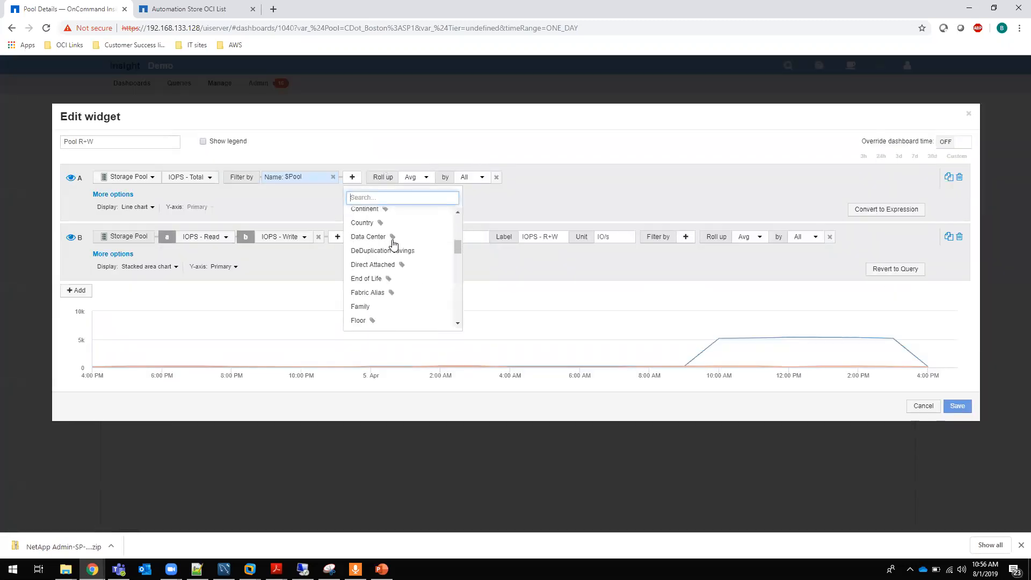
scroll(391, 272, down, 1)
scroll(392, 273, down, 6)
scroll(367, 291, up, 1)
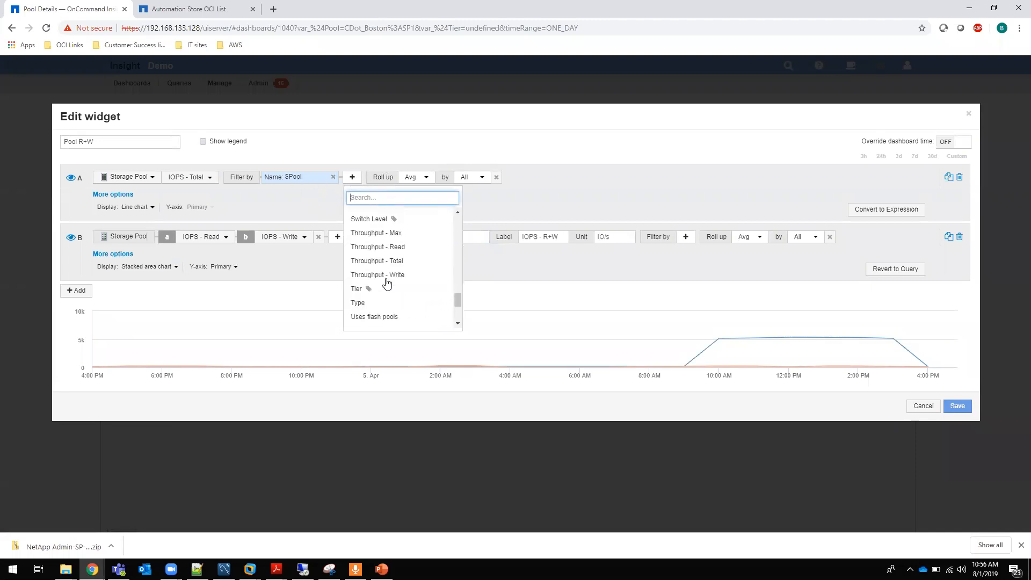
click(367, 290)
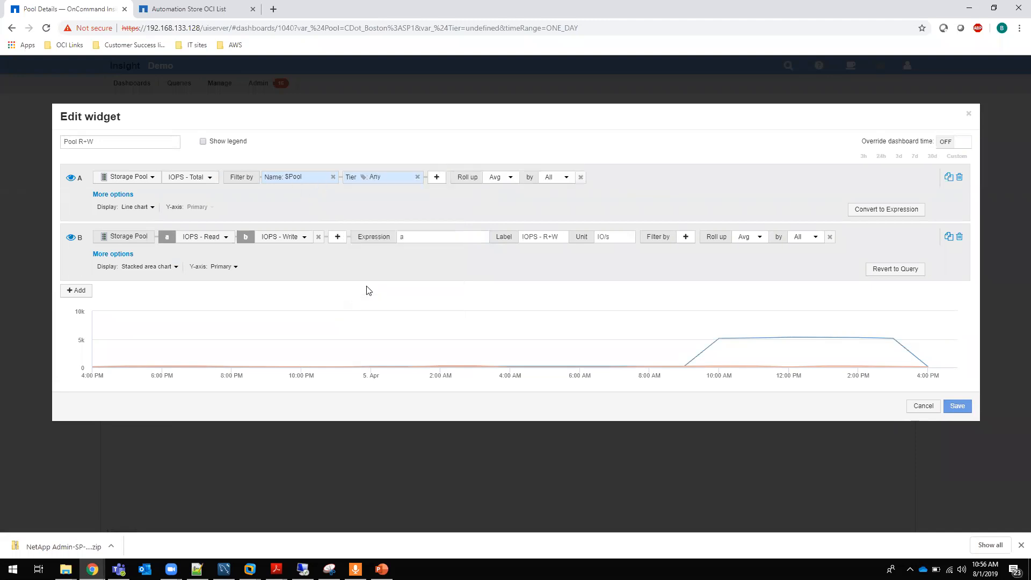
click(376, 177)
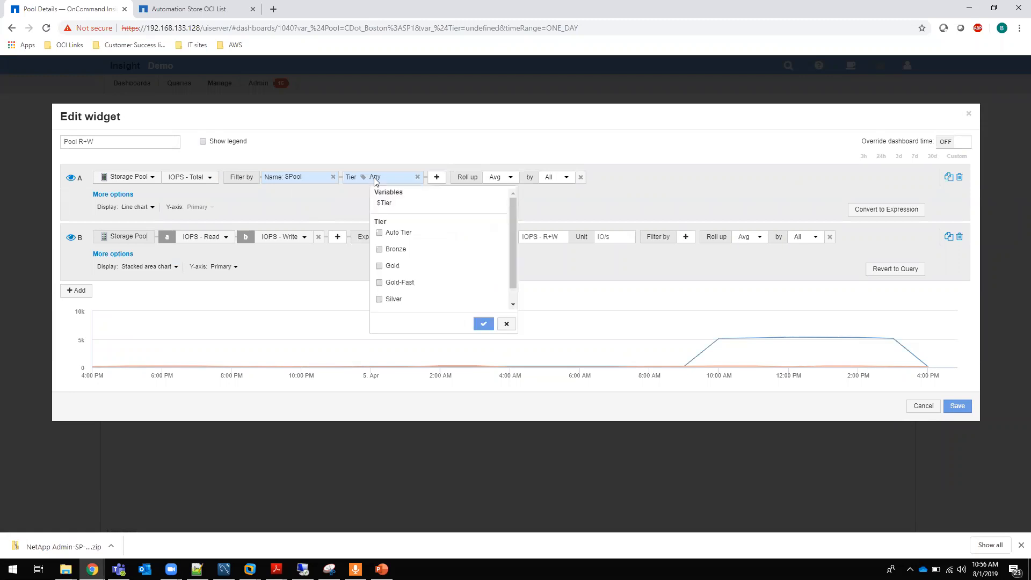
click(387, 205)
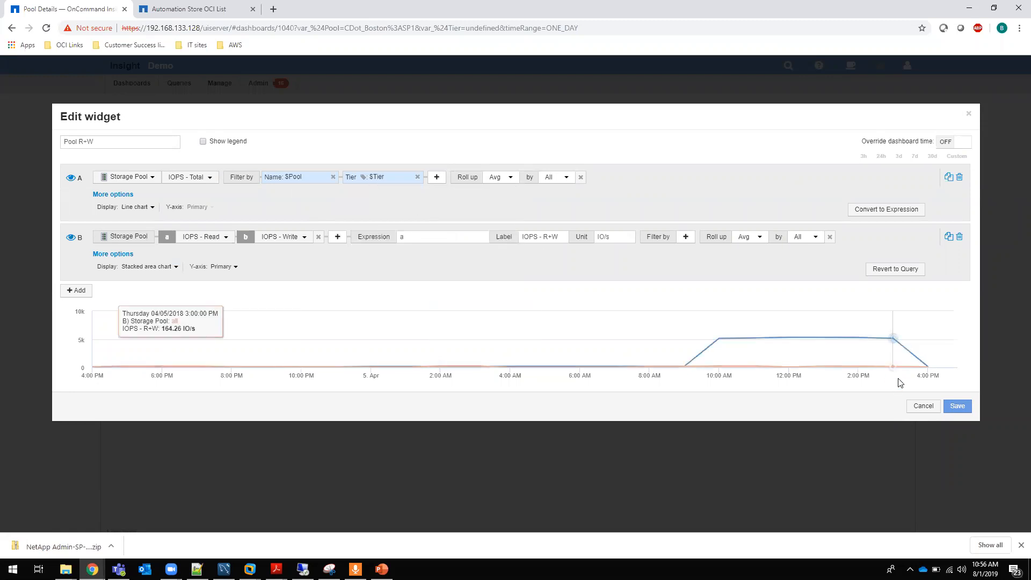
click(957, 406)
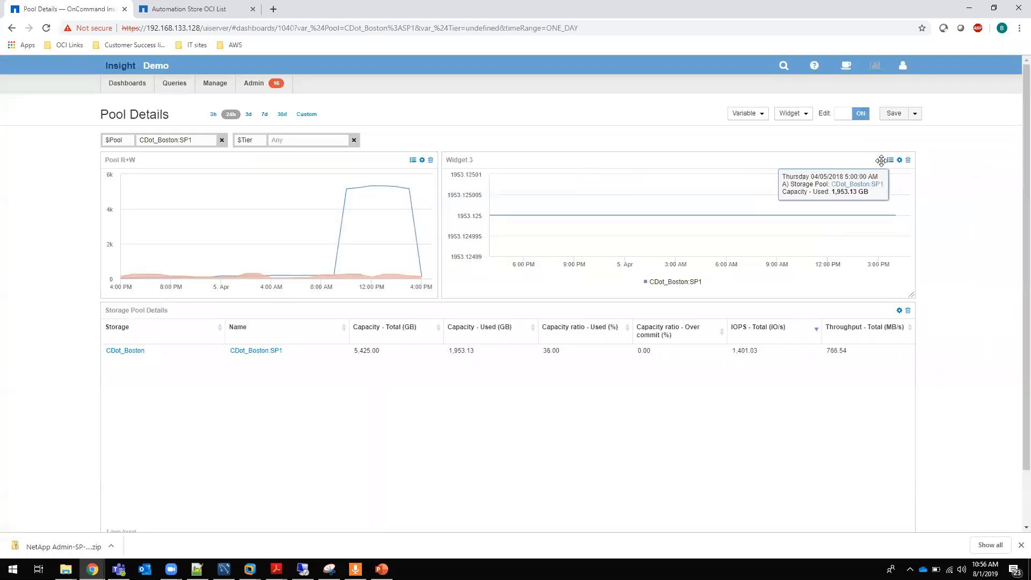
- Add a Tier filter using the $Tier variable to the used capacity chart, Widget 3, and save the widget
click(897, 162)
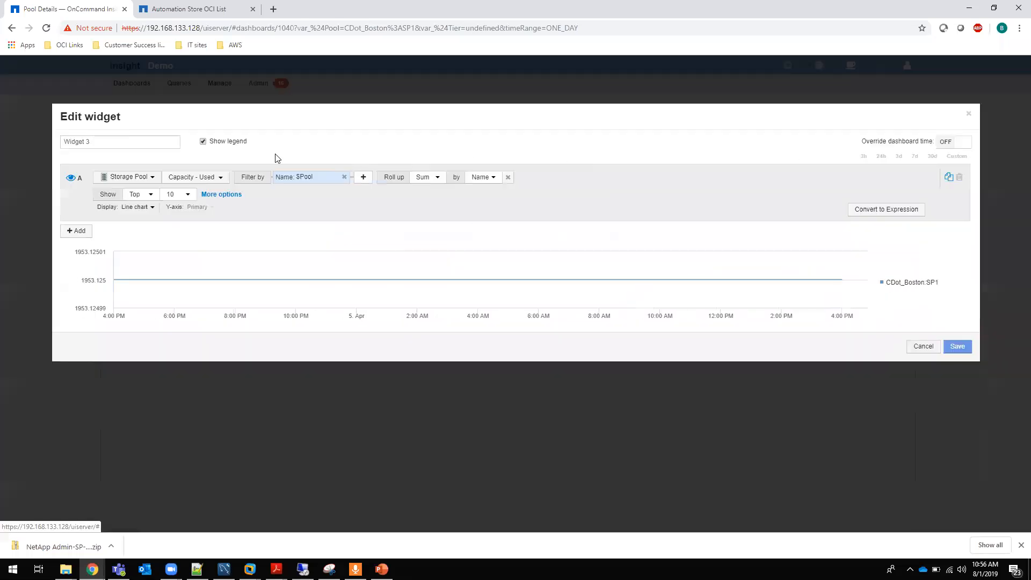
click(364, 178)
text(ti)
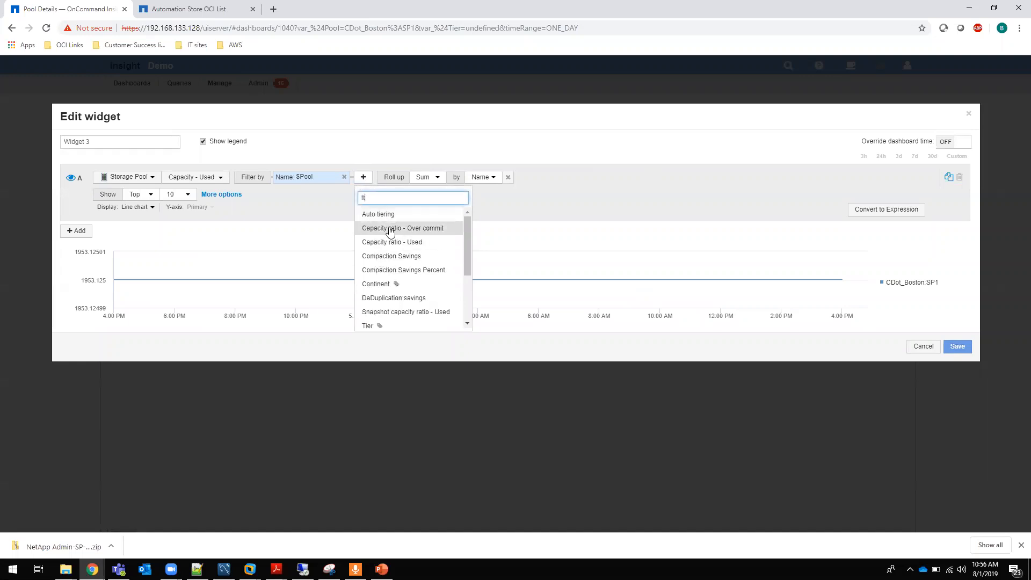
click(370, 324)
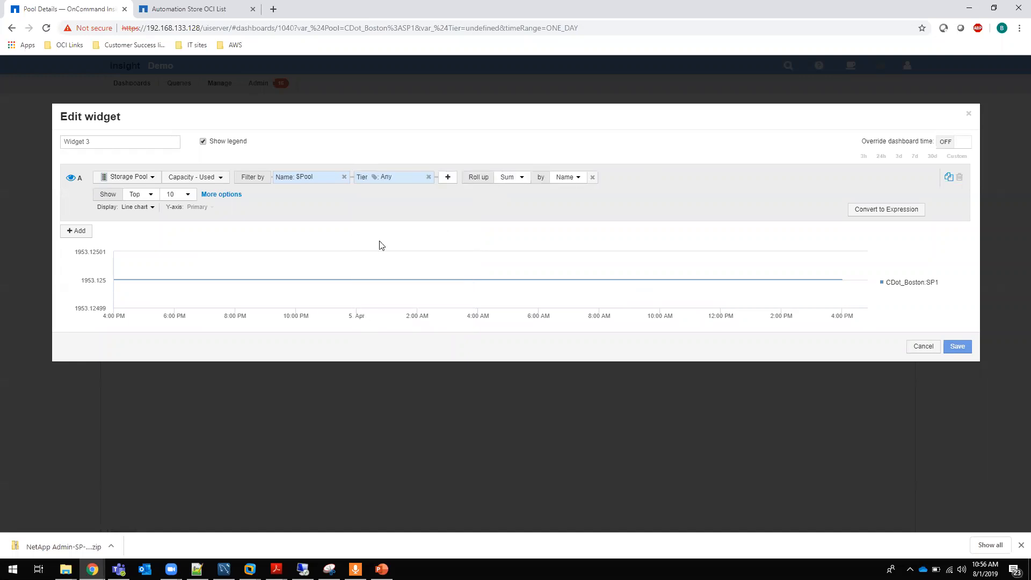
click(388, 178)
click(394, 204)
click(955, 347)
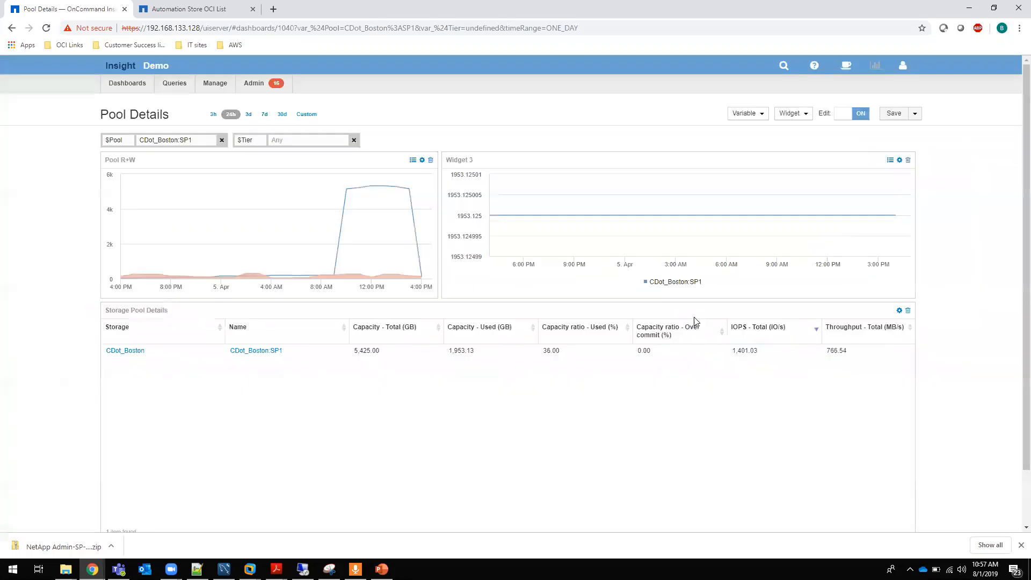
- Check the filters of the Pool R+W and Storage Pool Details widgets without changing them
click(422, 159)
click(924, 406)
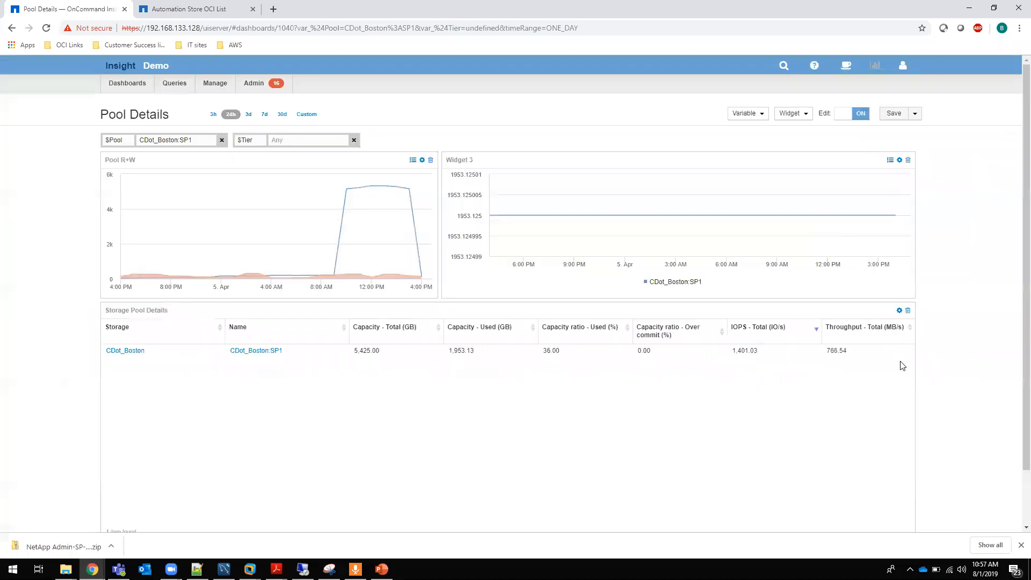
click(895, 311)
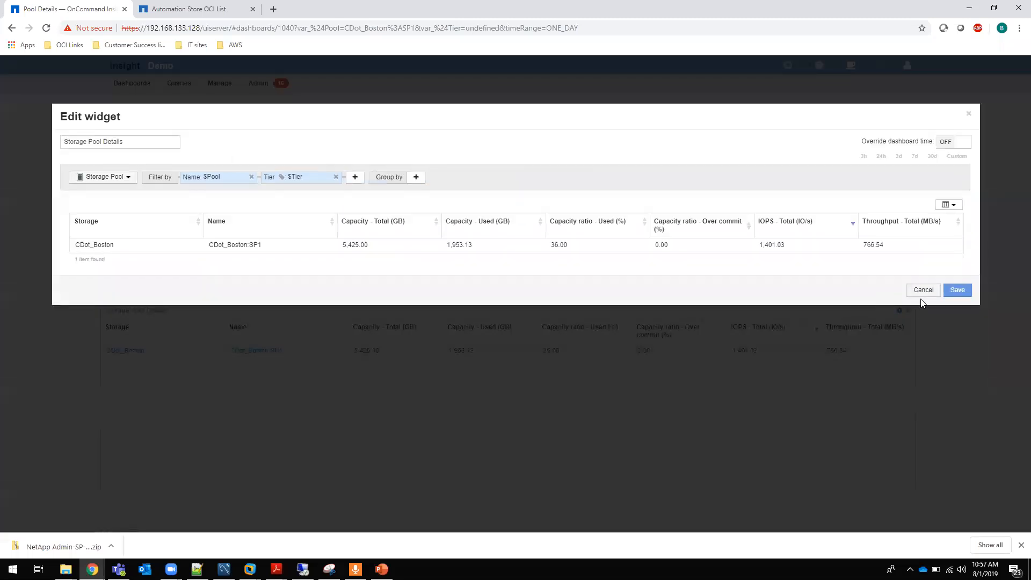
click(922, 290)
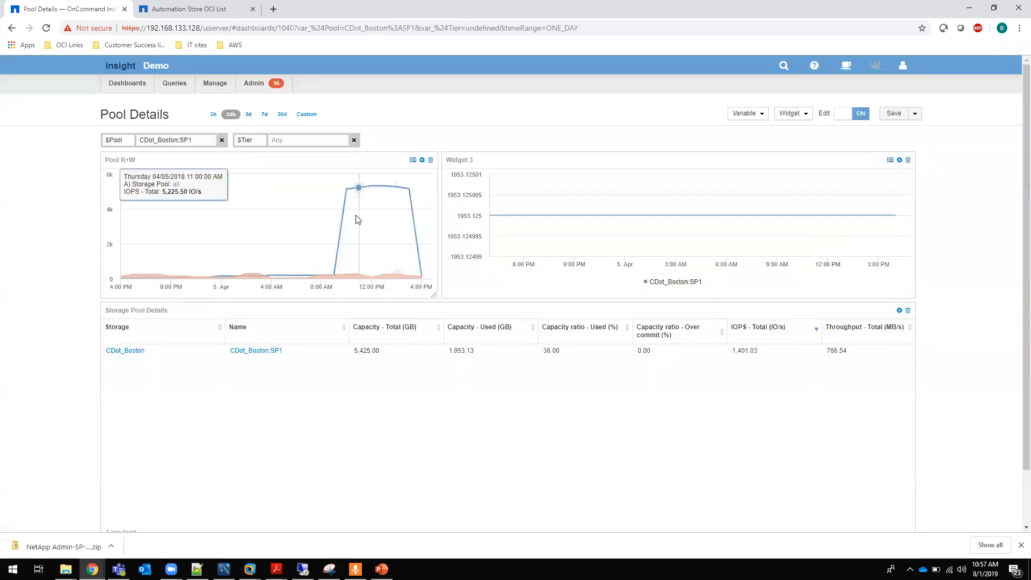
- Remove the $Pool variable from the dashboard and check the Storage Pool Details widget's filters
click(222, 141)
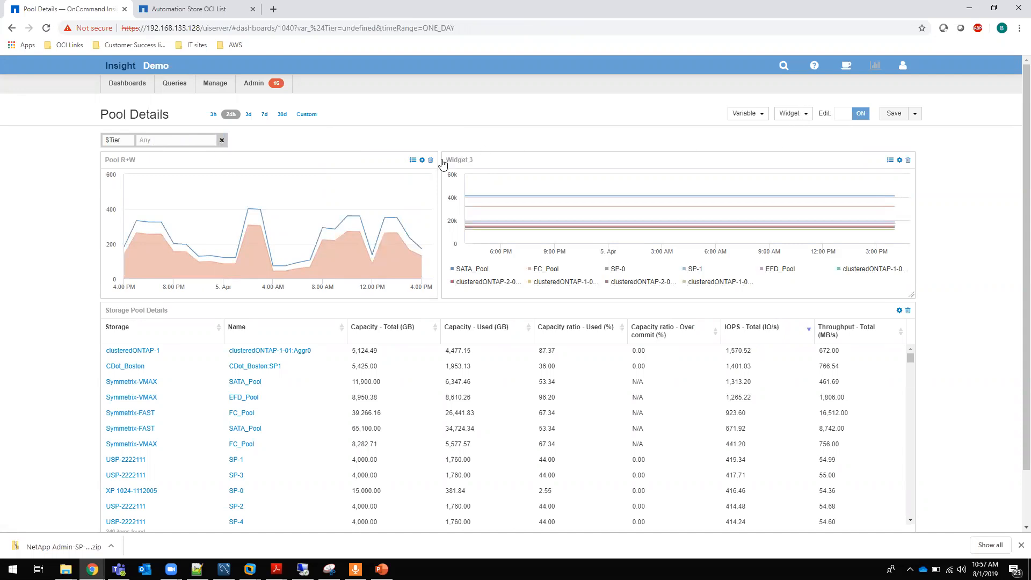
click(801, 116)
click(286, 143)
click(899, 311)
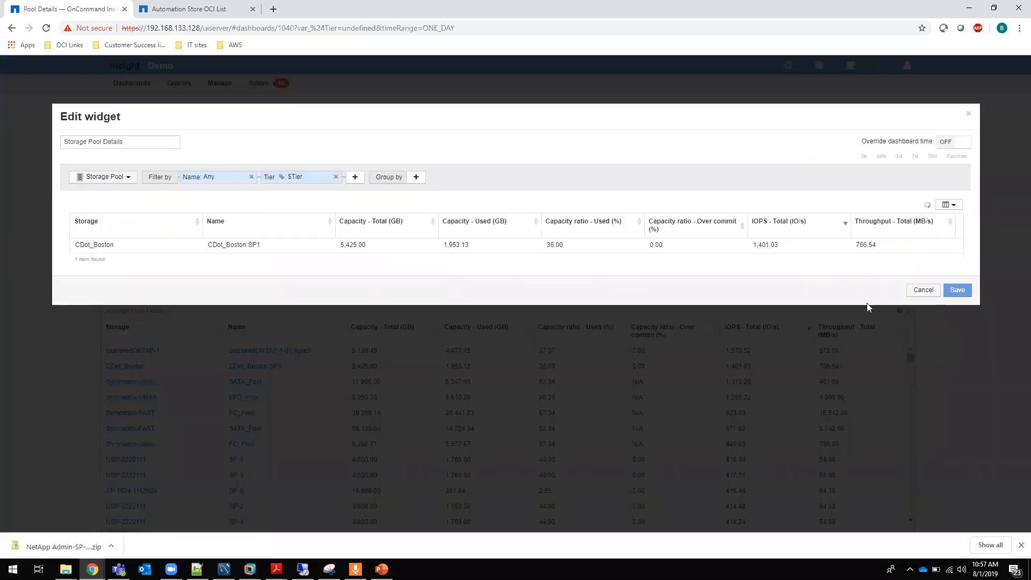
click(920, 347)
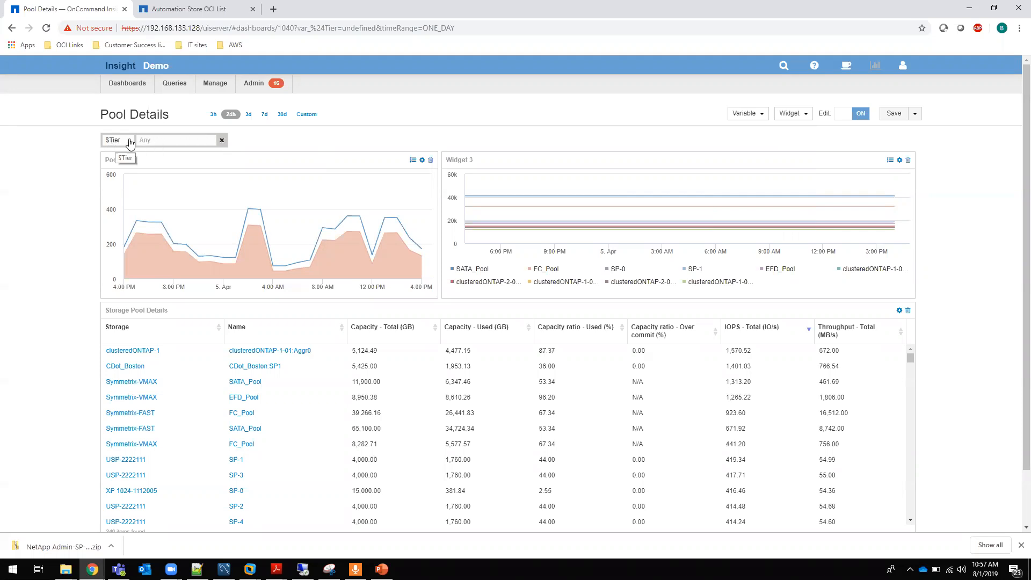
- Set the $Tier variable to Bronze and apply it to the dashboard
click(154, 141)
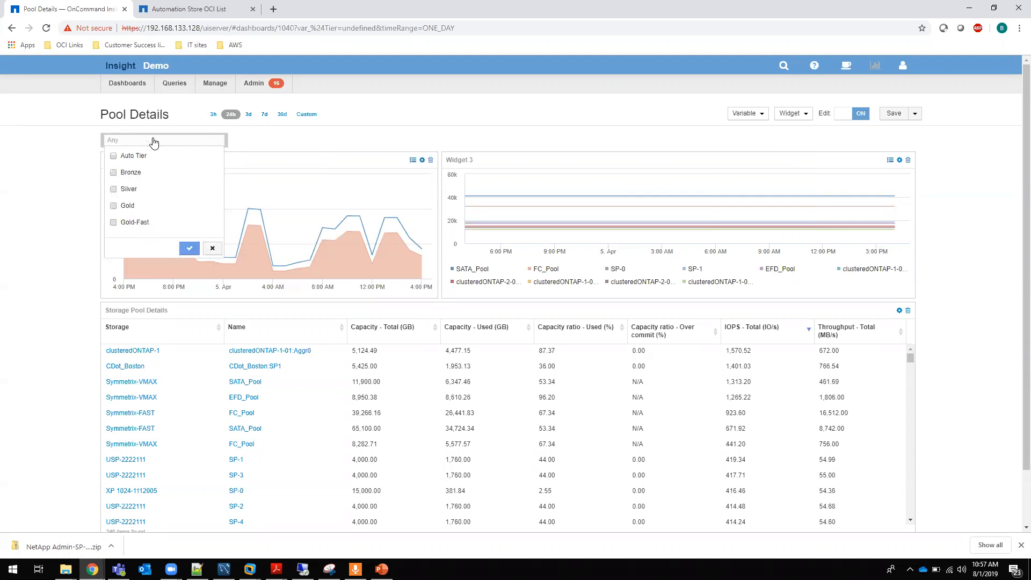
click(362, 138)
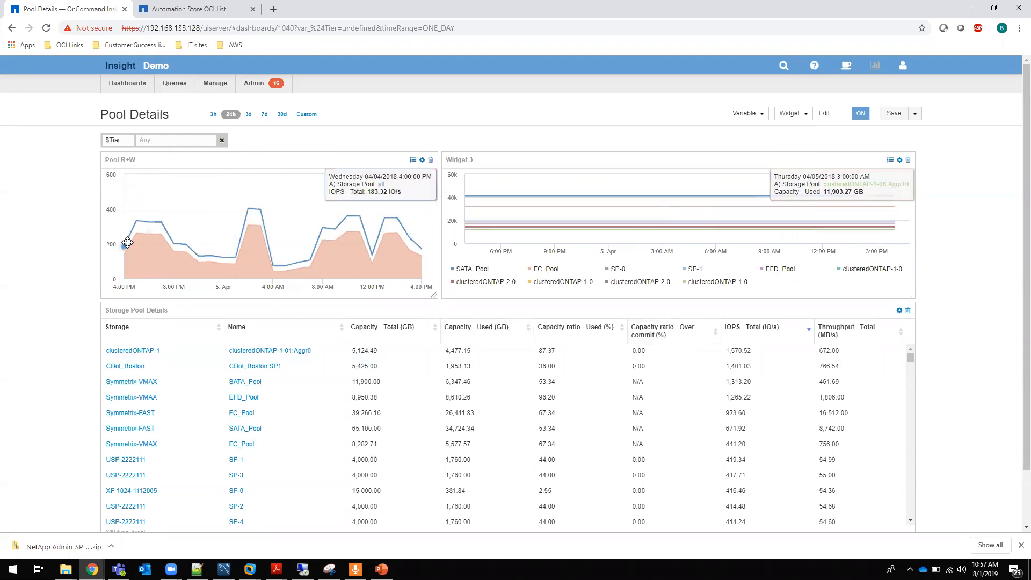
click(159, 144)
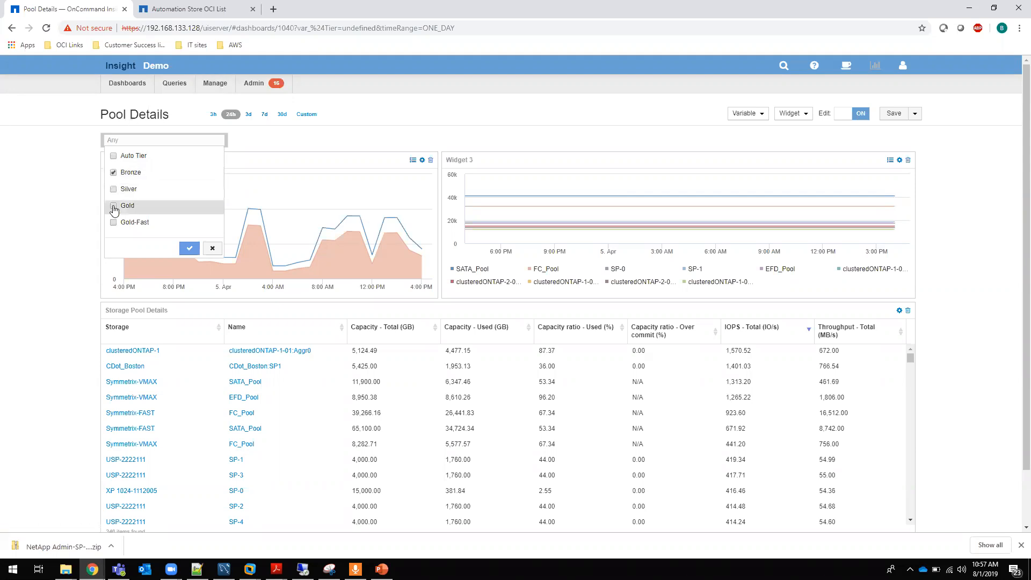
click(189, 249)
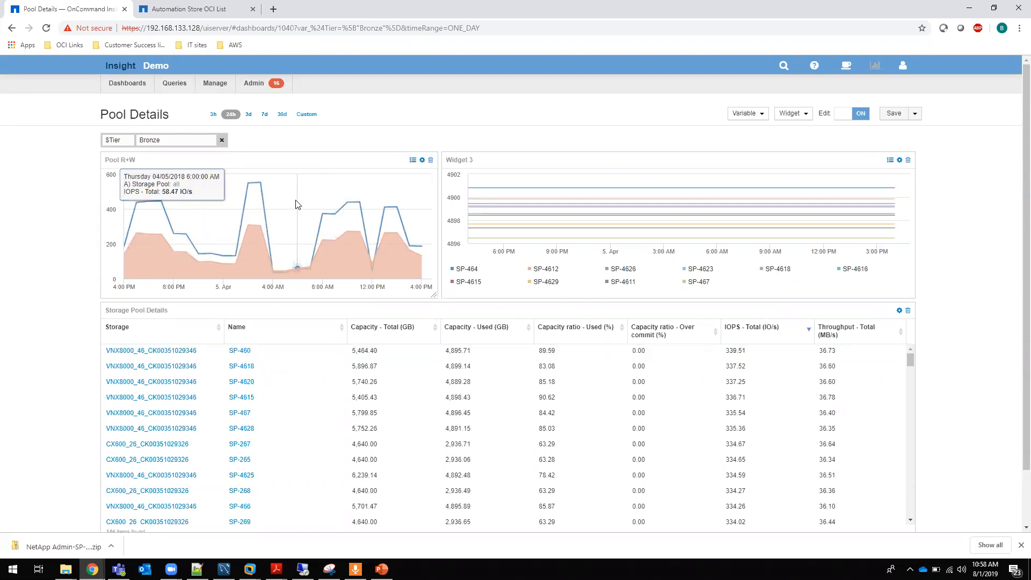
- Switch the $Tier variable to Gold only and apply it to the dashboard
click(166, 144)
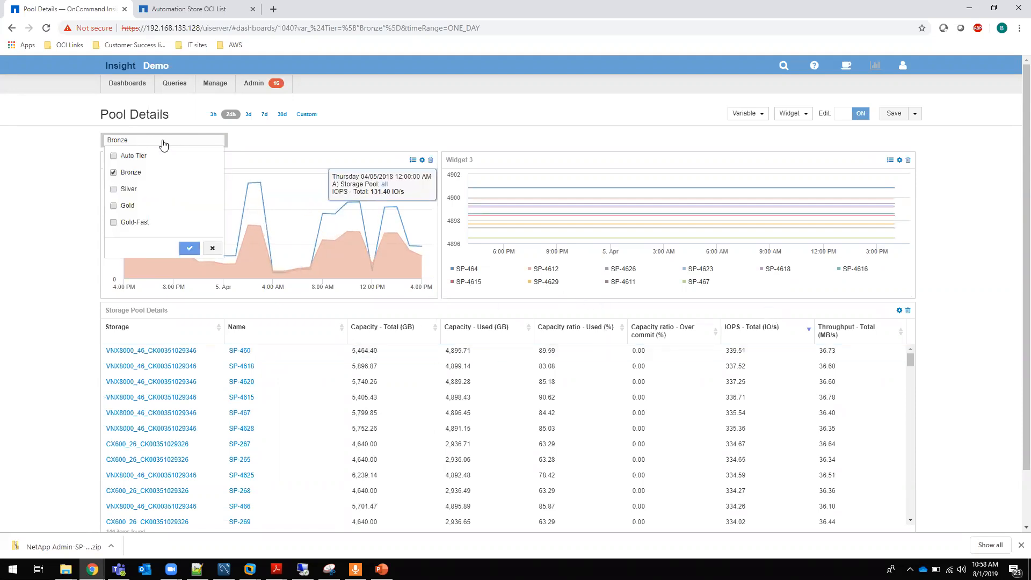
click(113, 205)
click(114, 174)
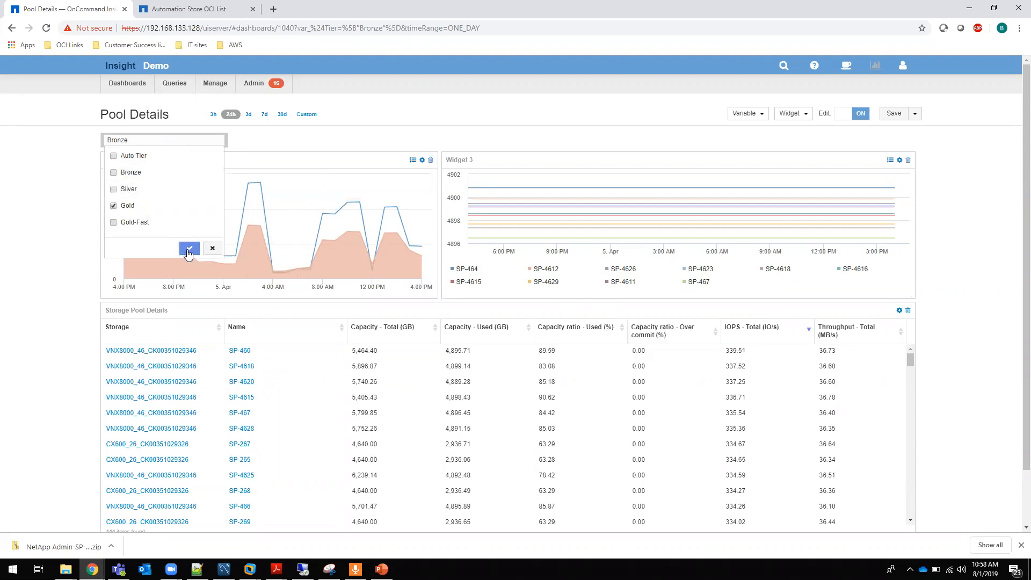
click(190, 248)
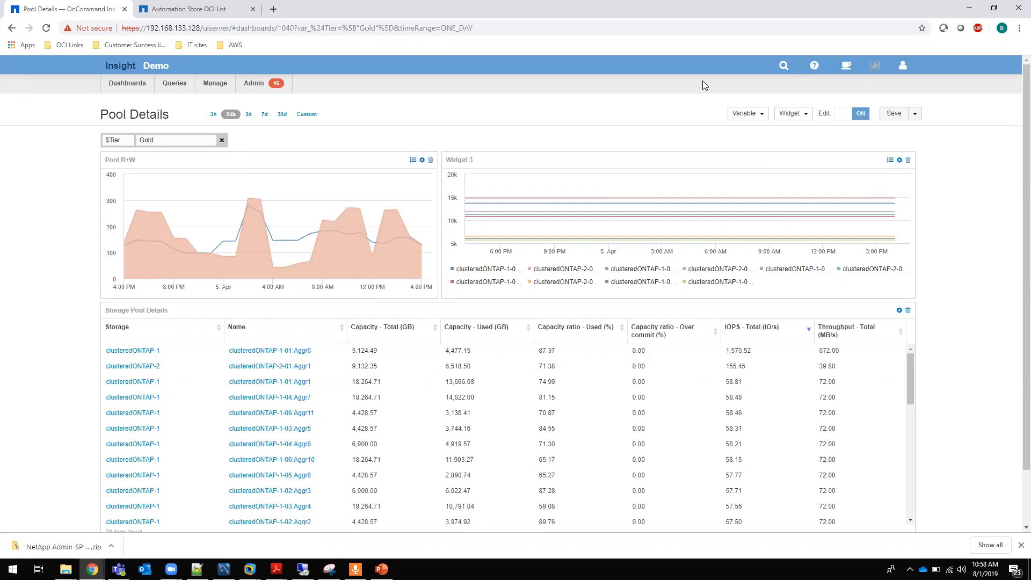
- Look over the available variable types and set the dashboard time range to 7 days
click(756, 115)
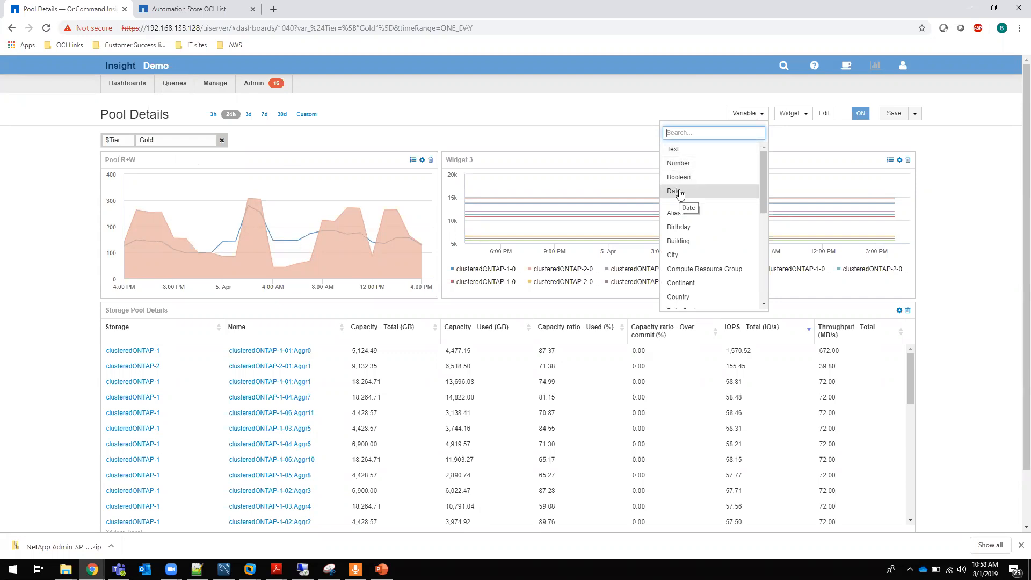
click(288, 135)
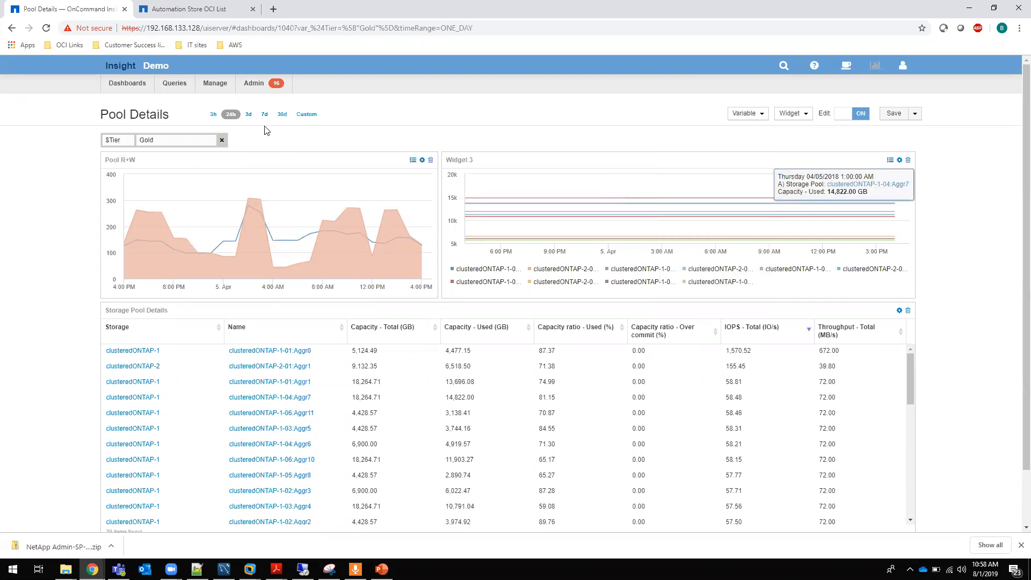
click(264, 115)
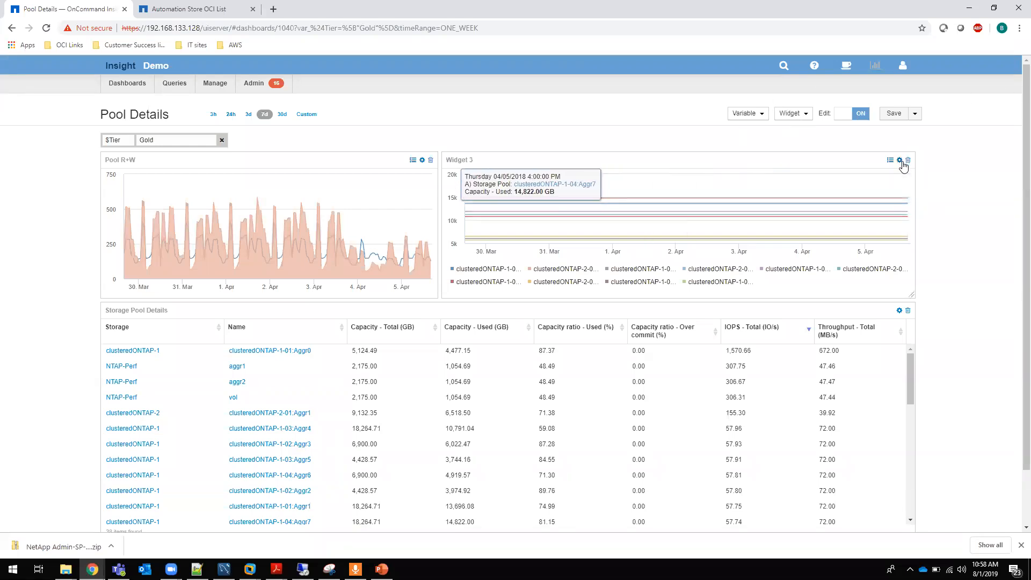
- Try a Least performing disk type filter on the IOPS - Total query of the Pool R+W widget and remove it again
click(422, 160)
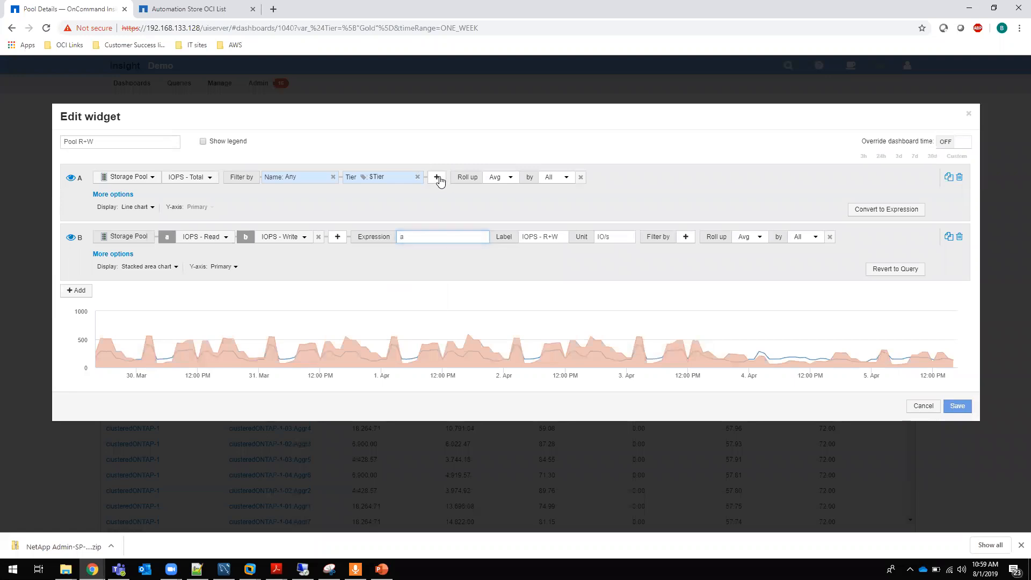
click(437, 177)
scroll(472, 226, down, 8)
scroll(502, 235, down, 5)
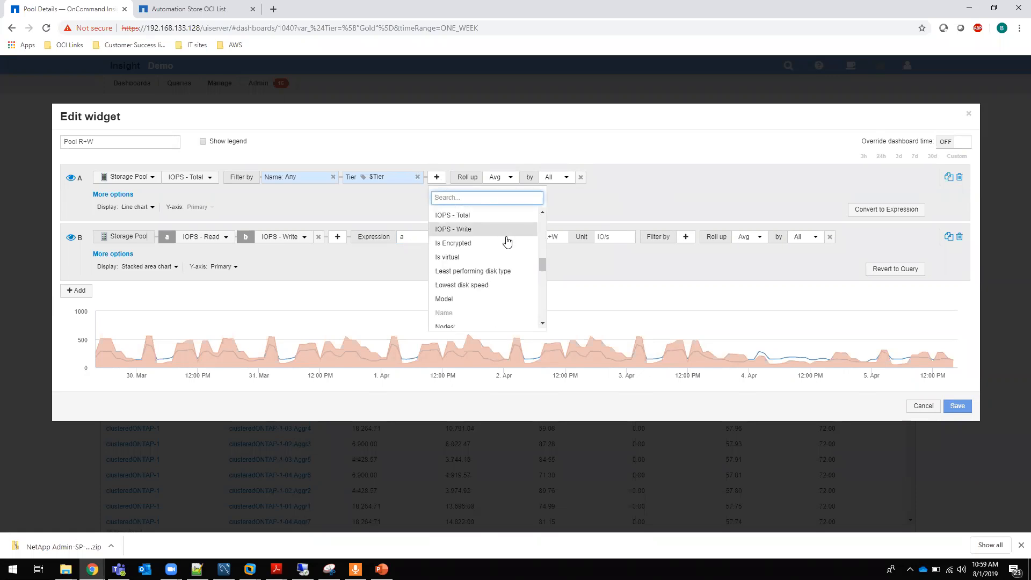
scroll(507, 241, down, 6)
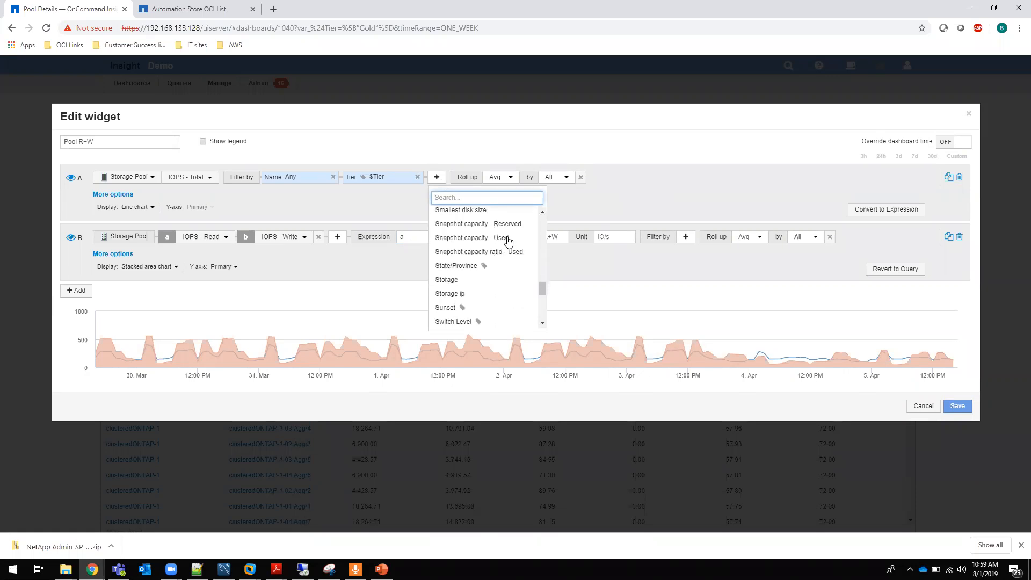
scroll(514, 243, down, 6)
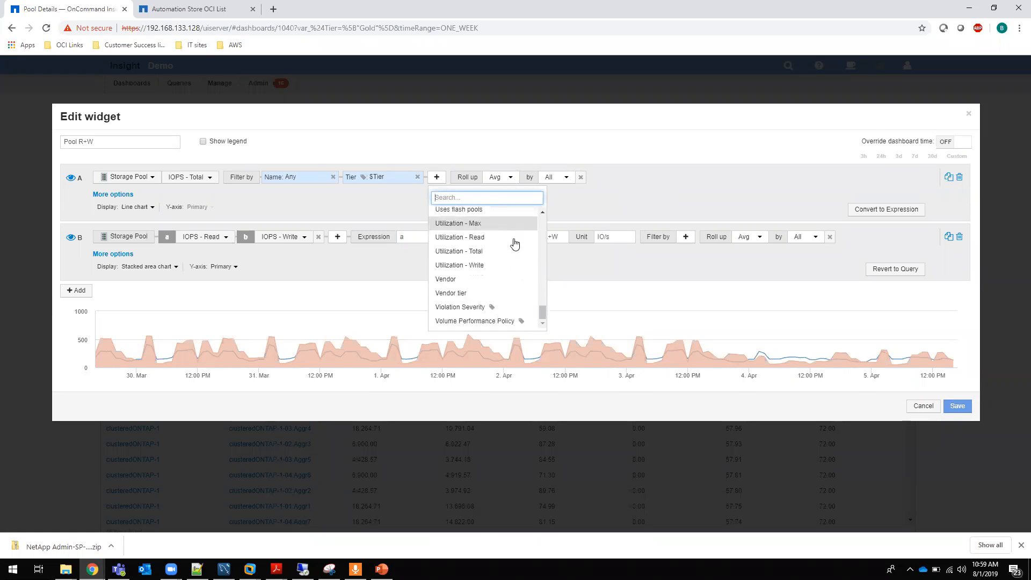
scroll(514, 244, up, 5)
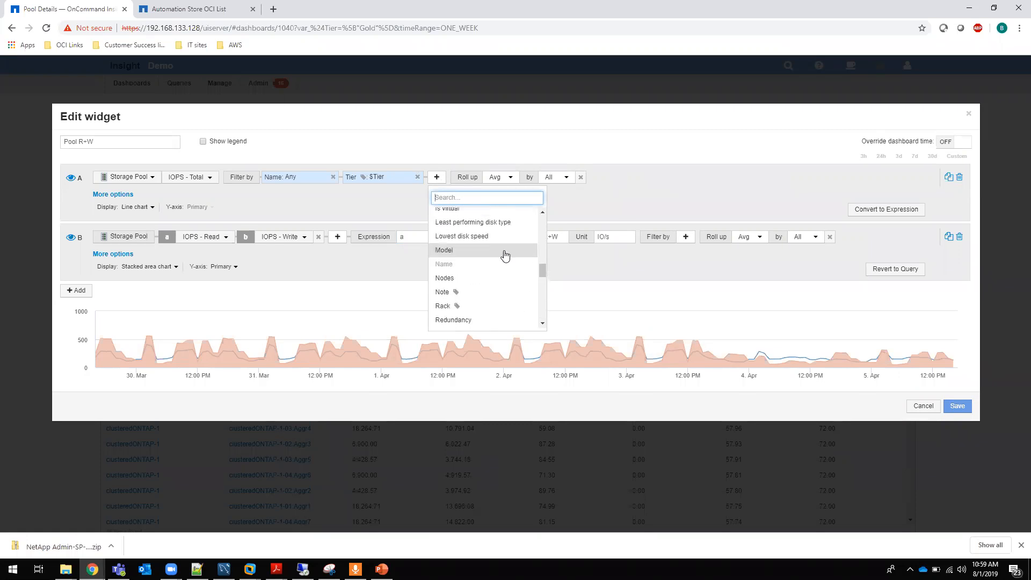
click(472, 222)
click(510, 178)
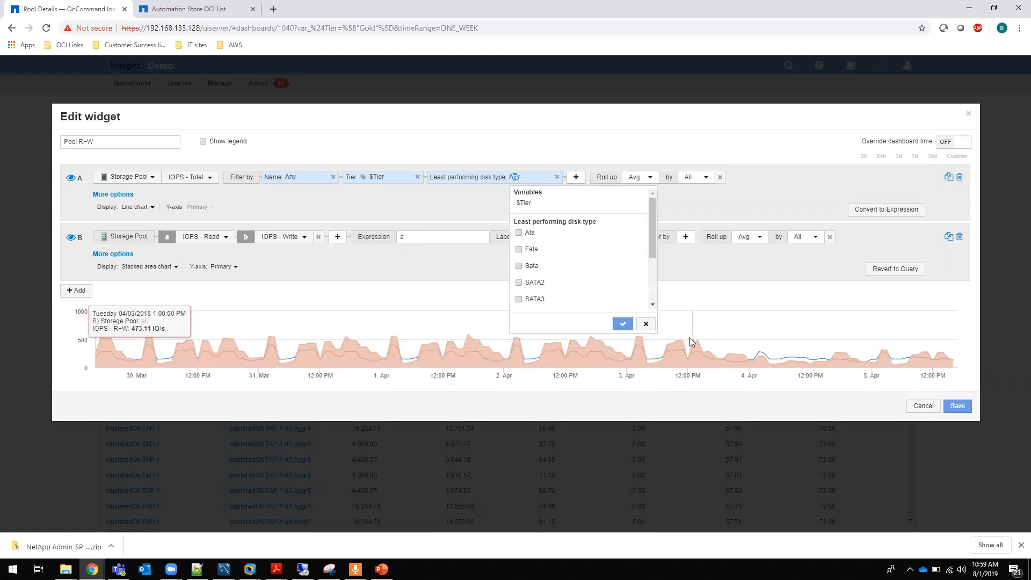
click(645, 325)
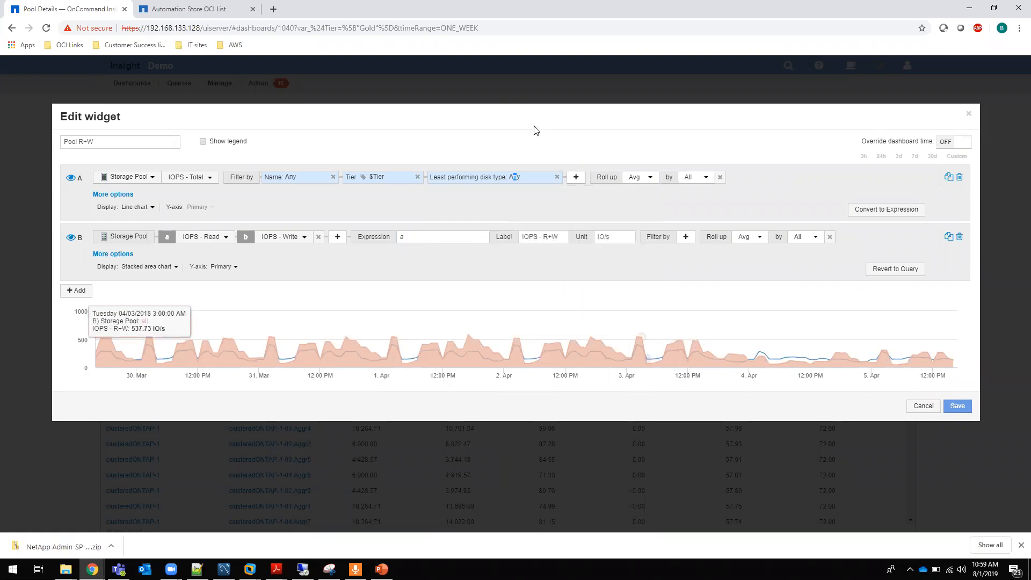
click(557, 177)
- Try a Lowest disk speed filter of 7,200 to 10,000 RPM on the IOPS - Total query, remove it, and discard the widget edits
click(437, 177)
scroll(479, 261, down, 5)
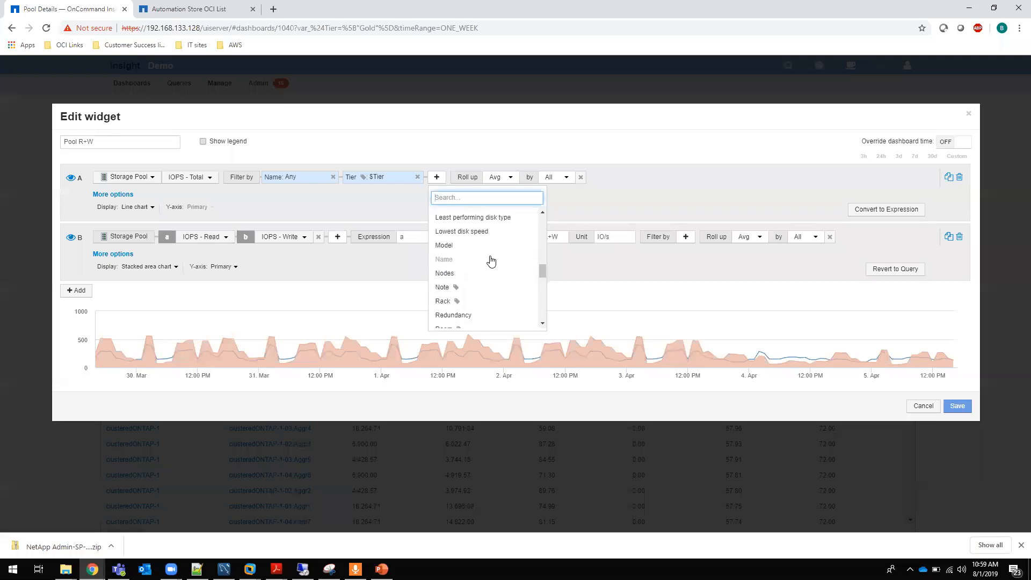
click(472, 231)
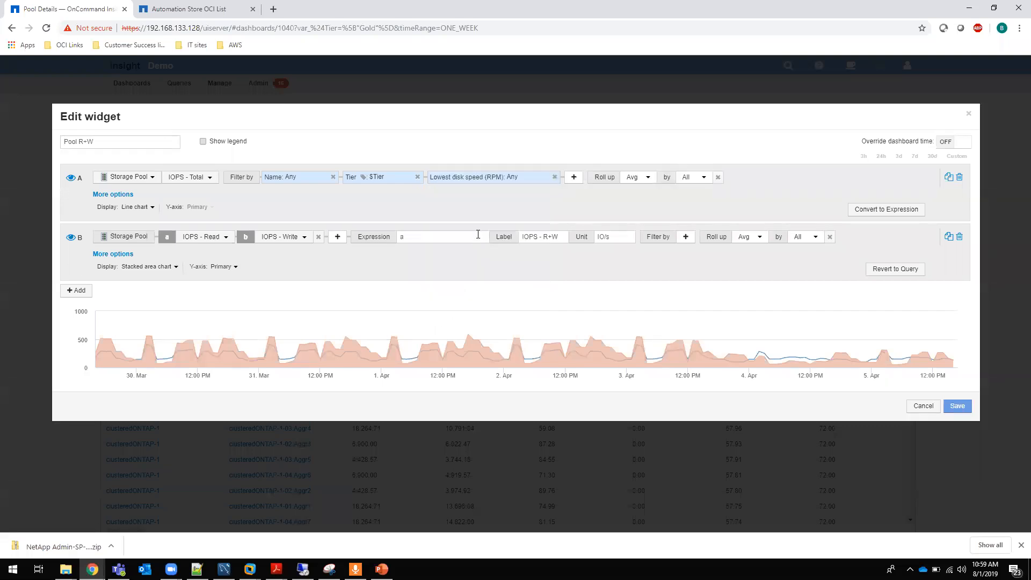
click(514, 177)
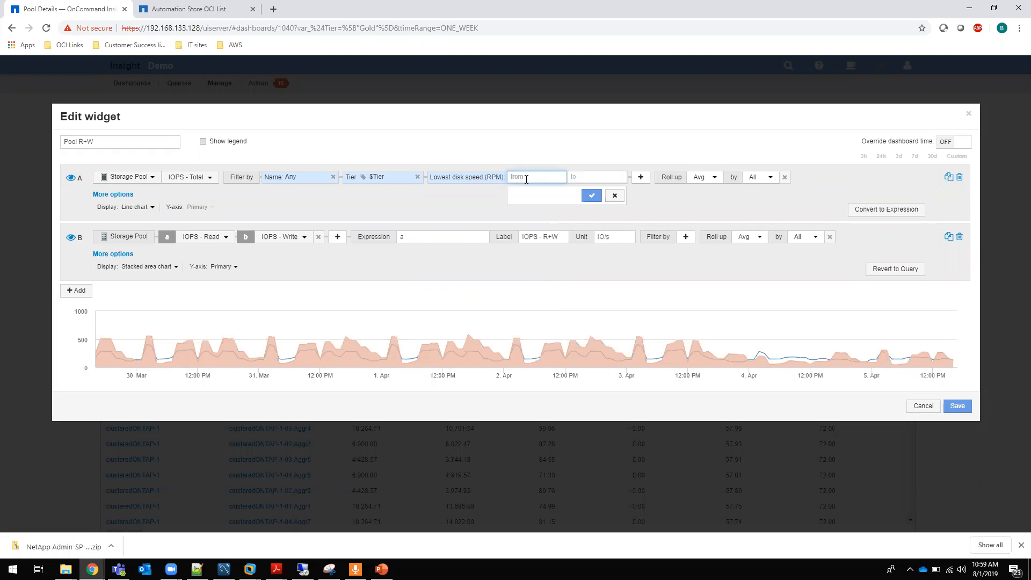
click(595, 178)
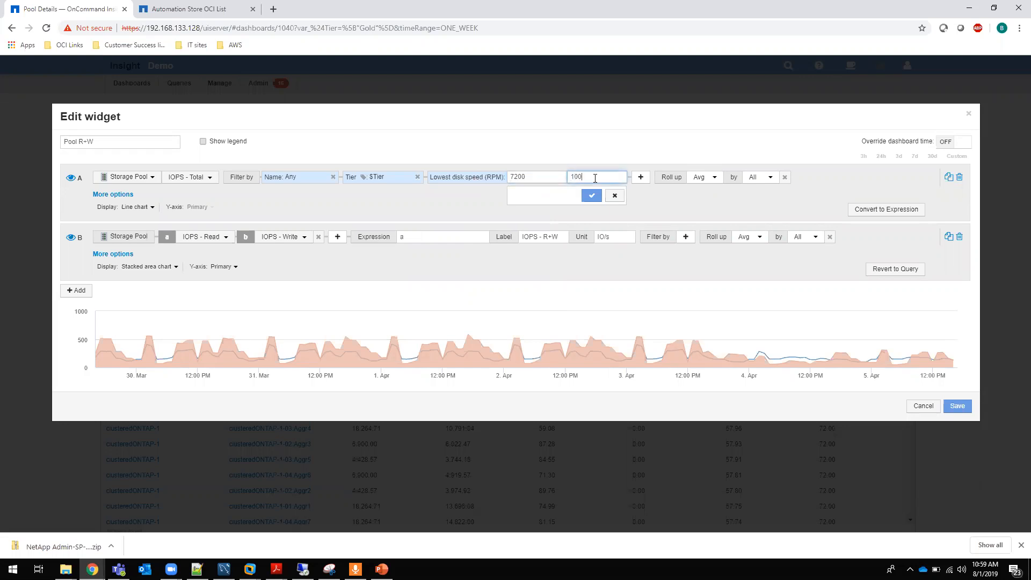
click(591, 195)
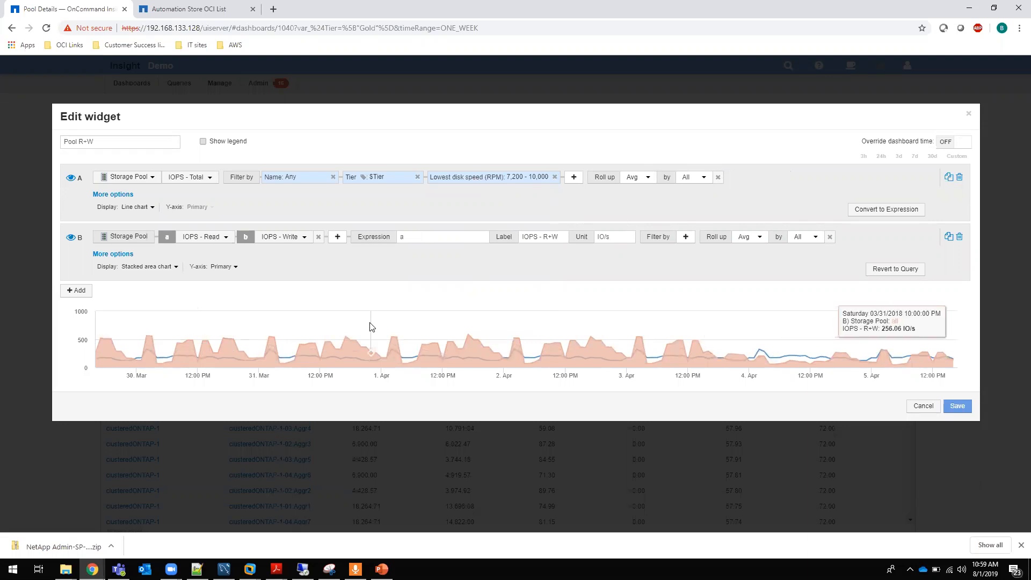
click(556, 178)
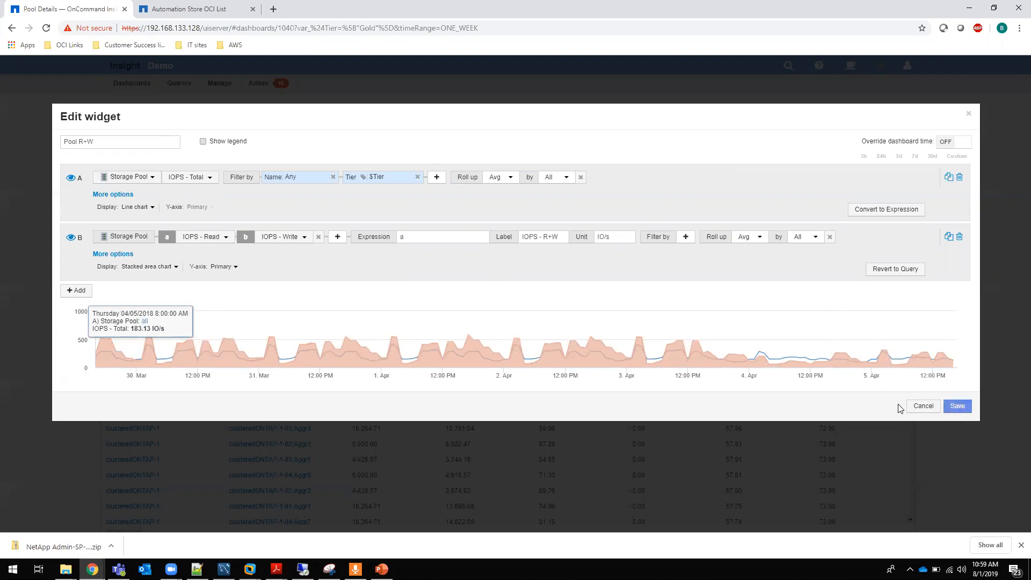
click(921, 406)
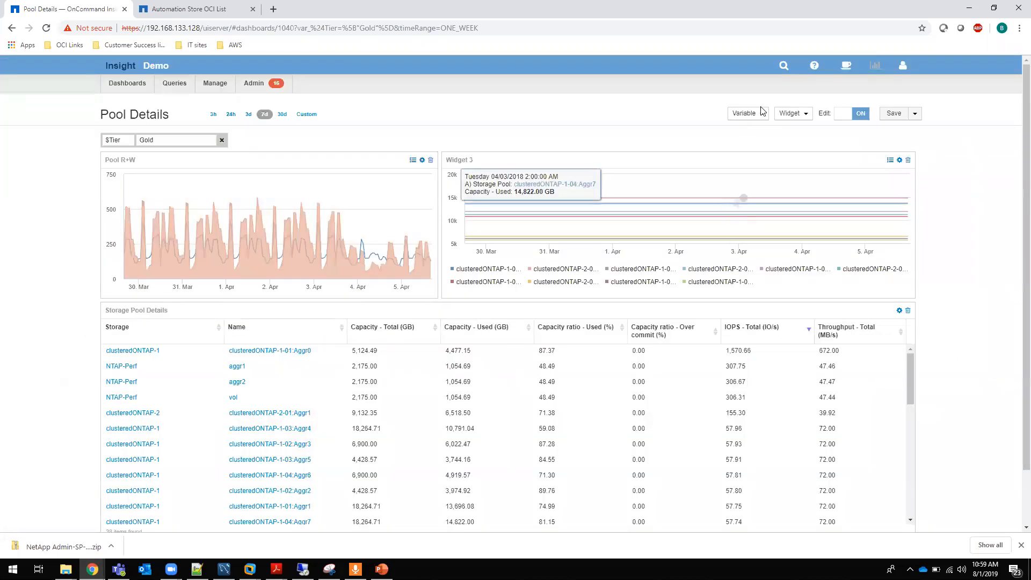
- Add a single value widget to the dashboard with Storage Pool as its data source
click(805, 114)
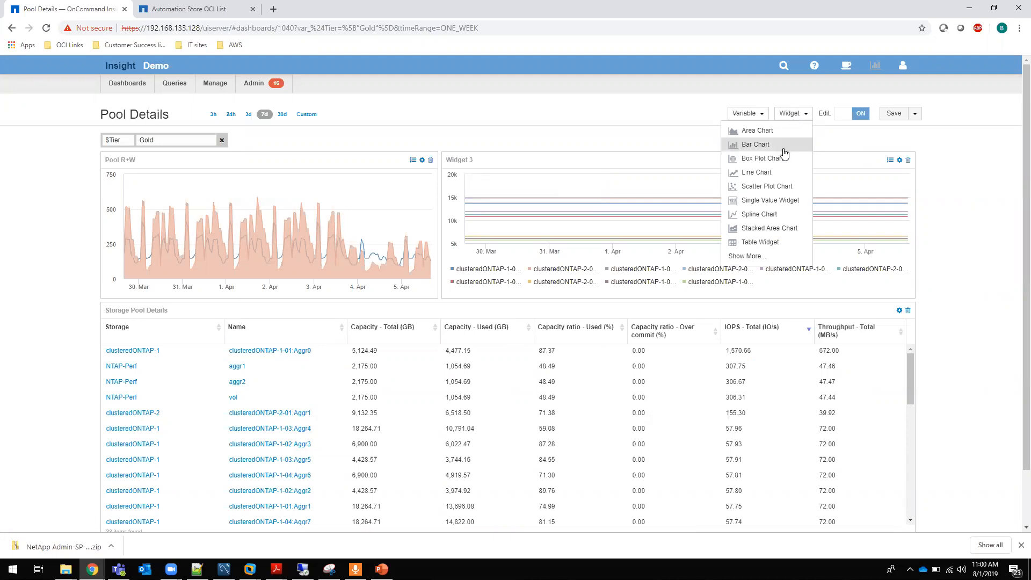
click(752, 202)
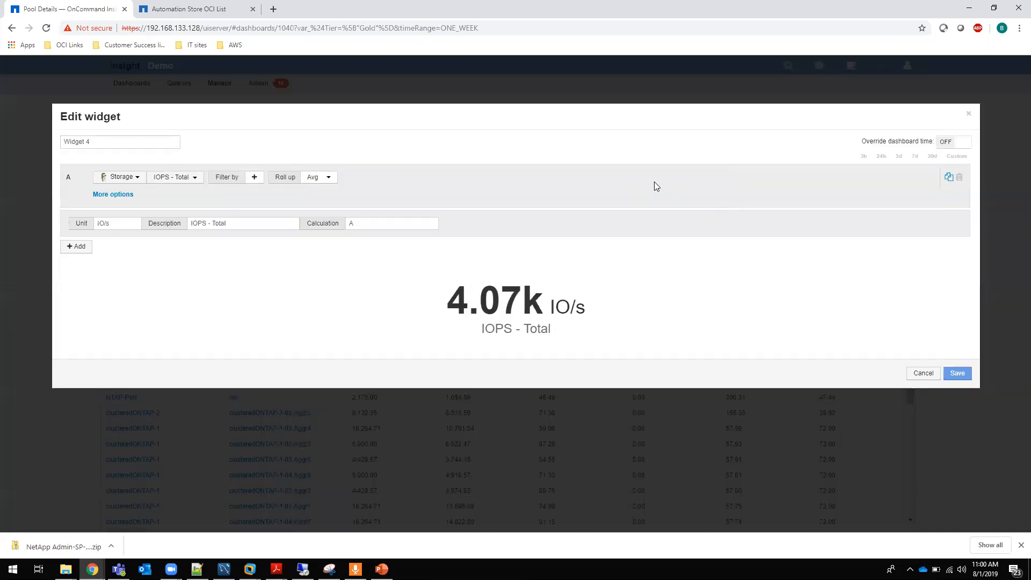
click(137, 179)
scroll(140, 290, down, 5)
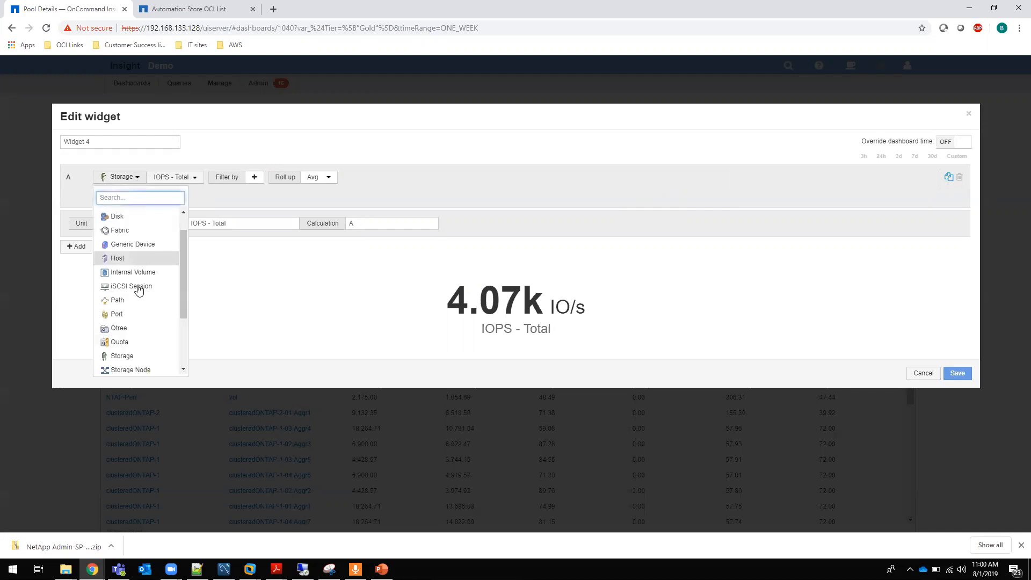
click(140, 297)
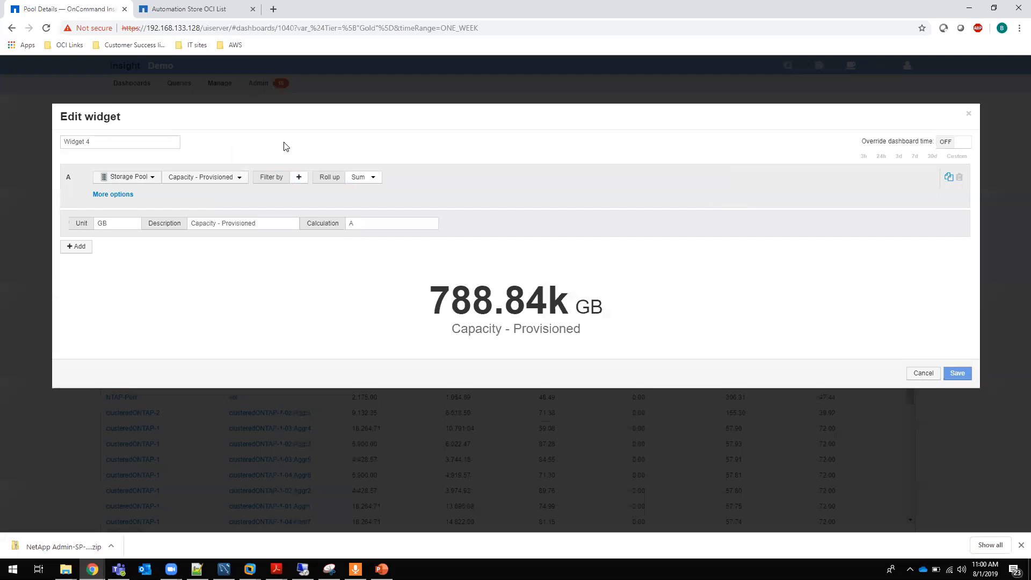
- Set the single value widget's metric to Capacity - Used and its calculation to A/1024
click(240, 179)
key(Down)
key(Down)
key(Down)
key(Return)
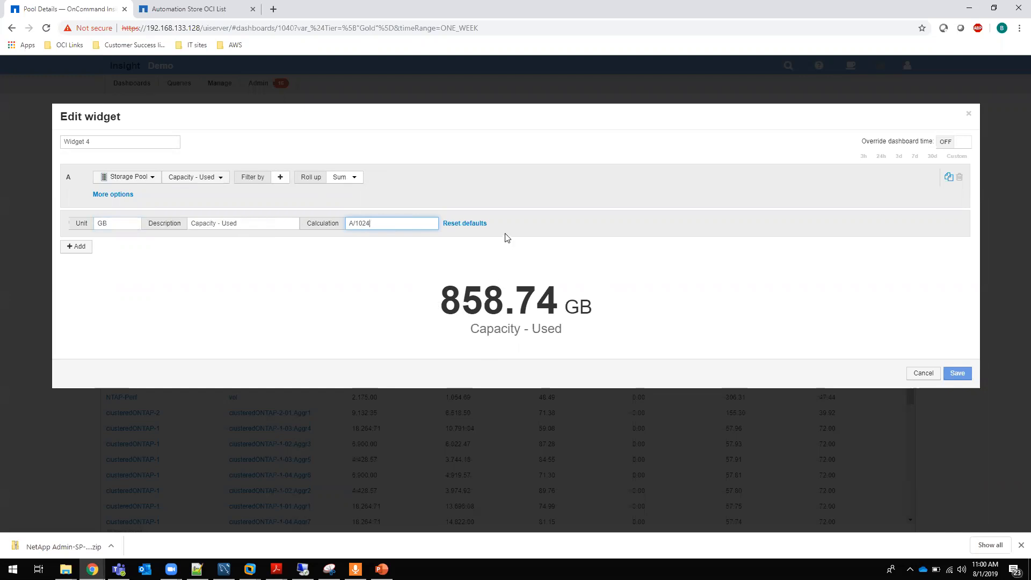
- Set the single value widget's unit to TB and save the widget
double_click(570, 306)
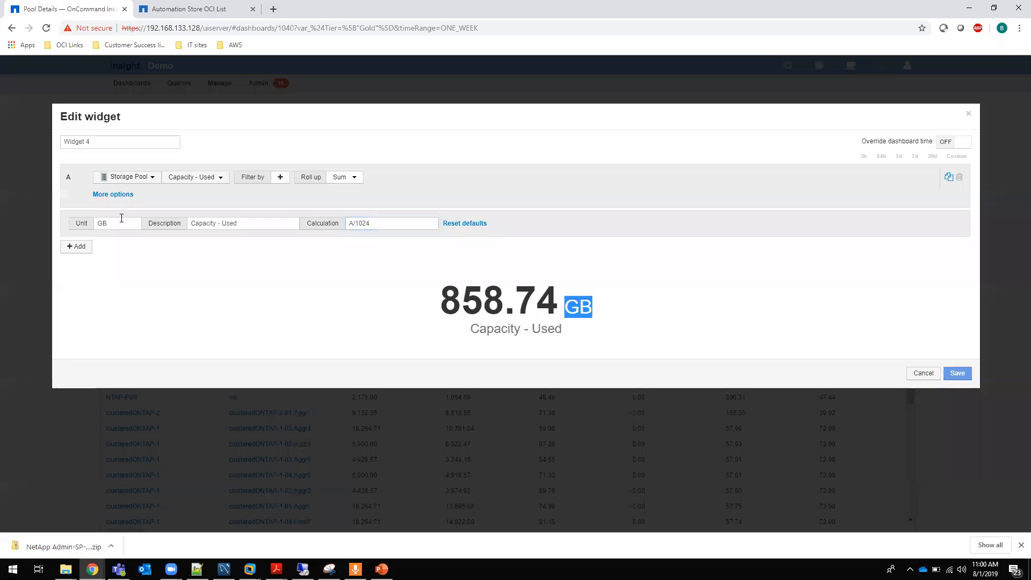
drag(122, 217, 46, 218)
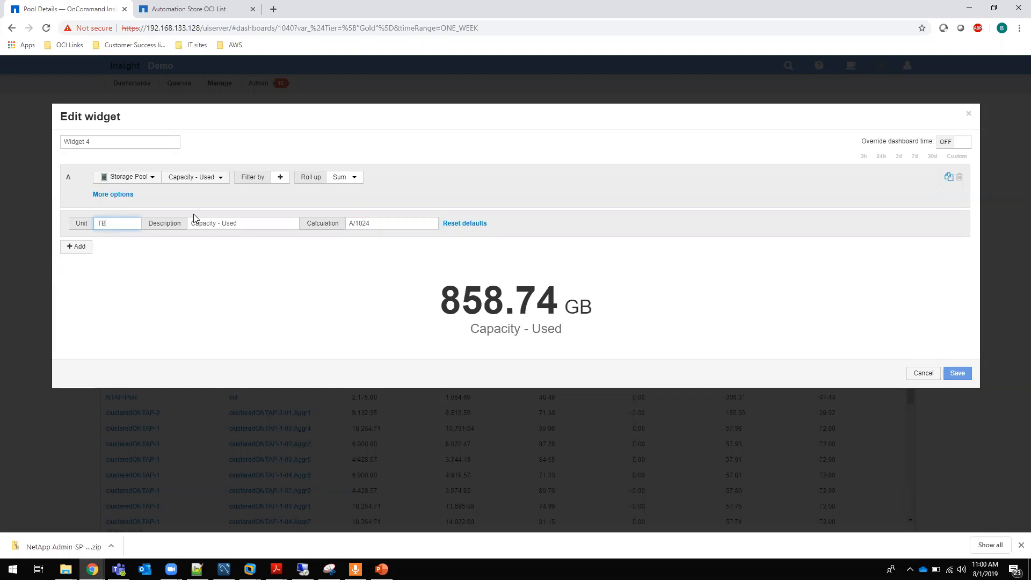
drag(190, 222, 250, 234)
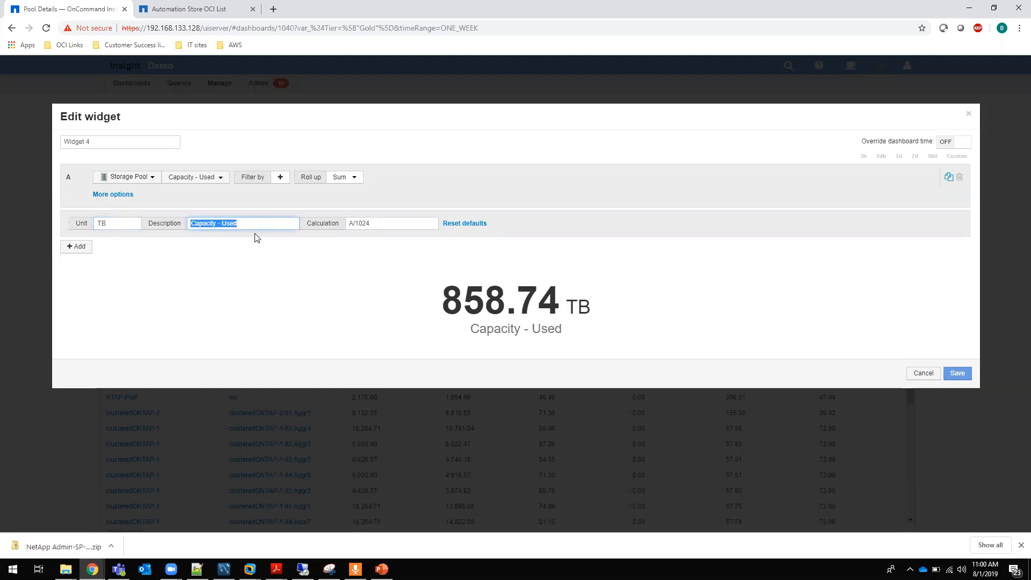
click(958, 374)
- Place the used capacity value widget above Pool R+W at the same width, and extend Widget 3 down to the pool table
drag(142, 392, 128, 166)
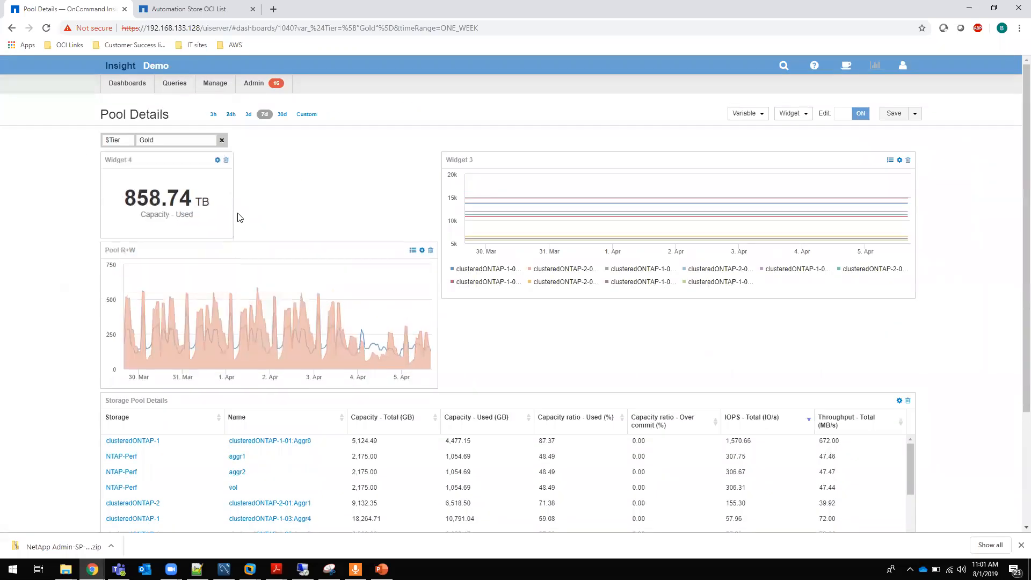
drag(231, 234, 494, 249)
drag(916, 330, 917, 389)
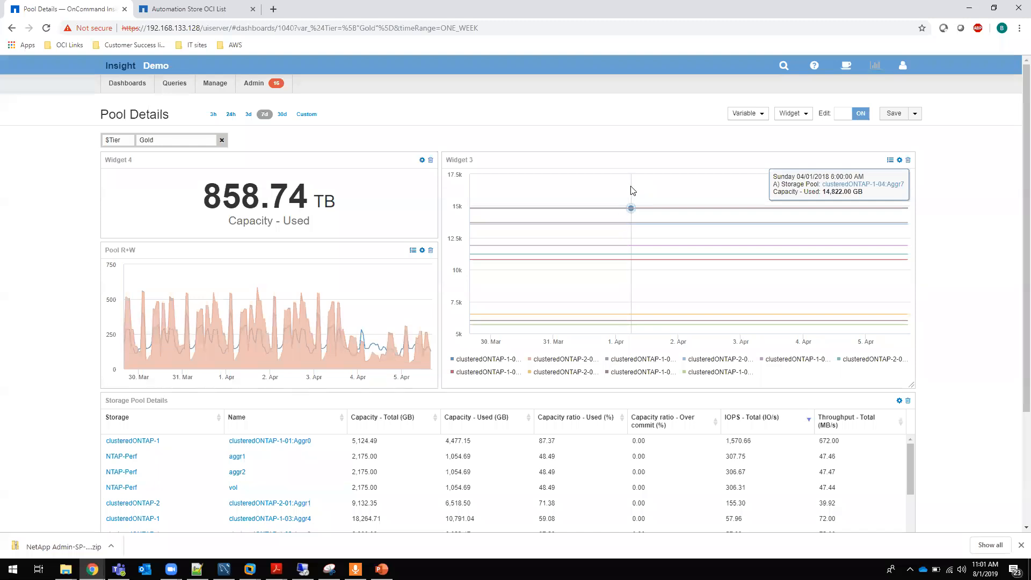
- Start a scatter plot chart widget with Storage Pool as its data source
click(795, 113)
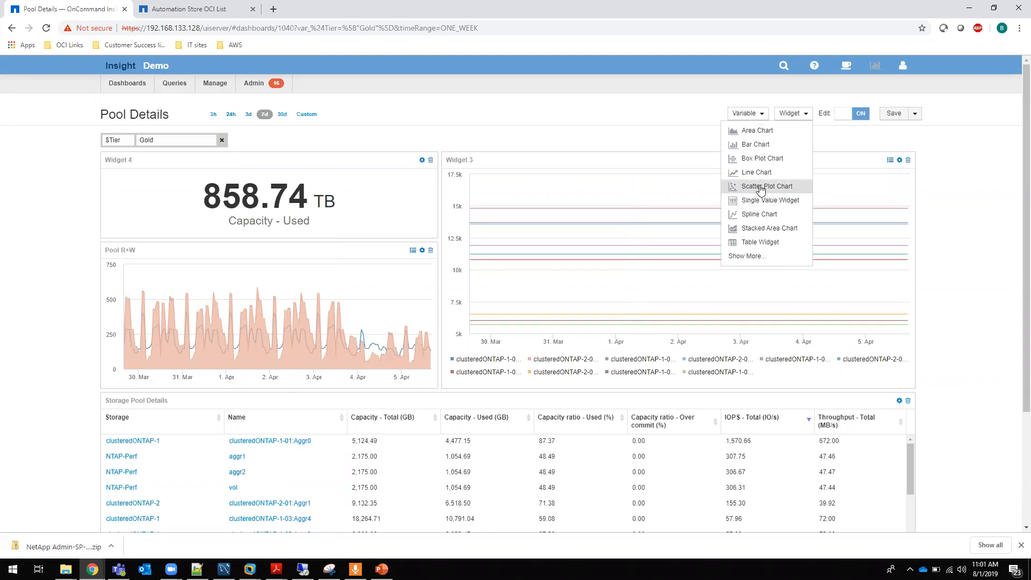
click(723, 189)
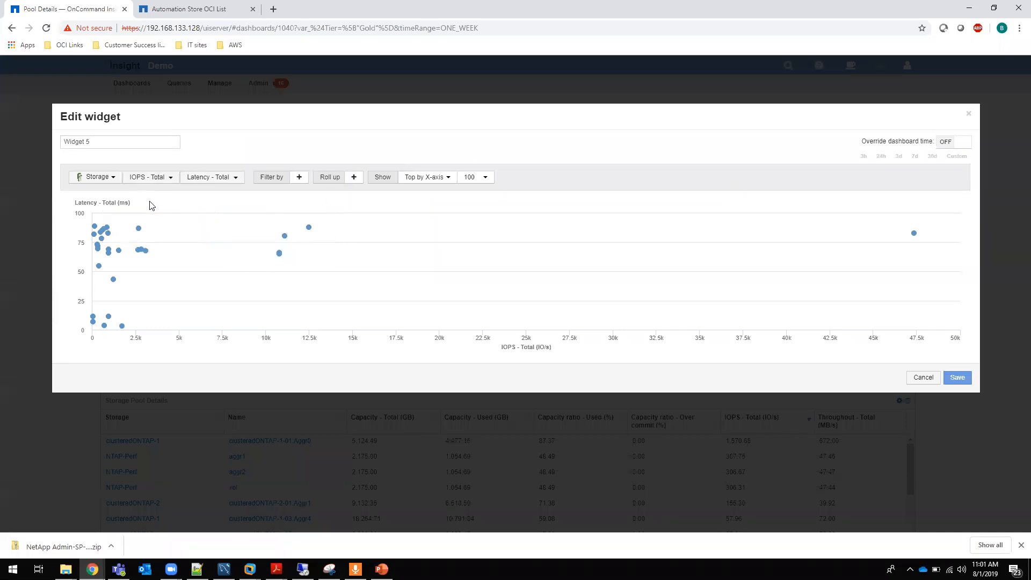
click(90, 176)
scroll(116, 261, down, 3)
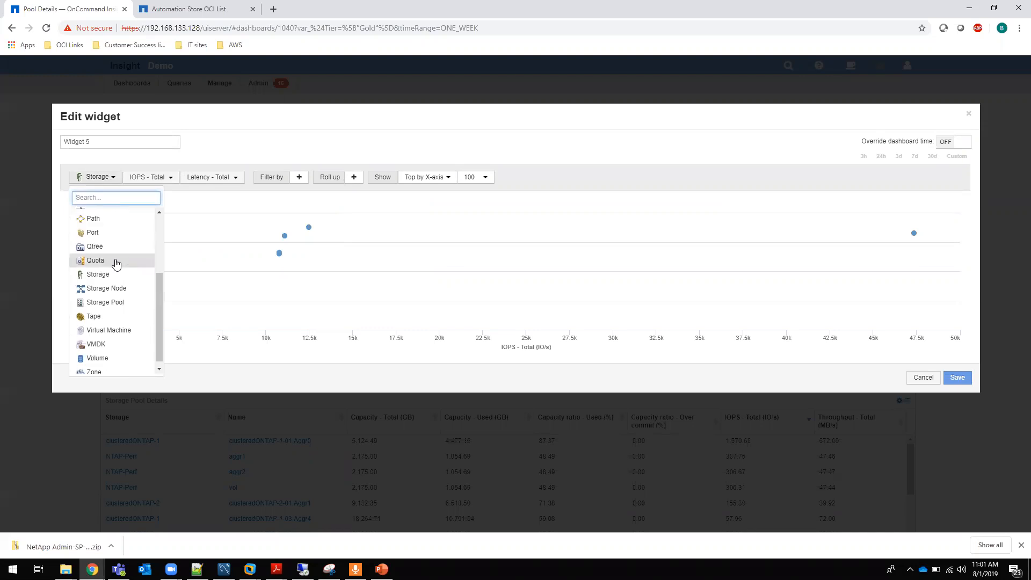
click(96, 305)
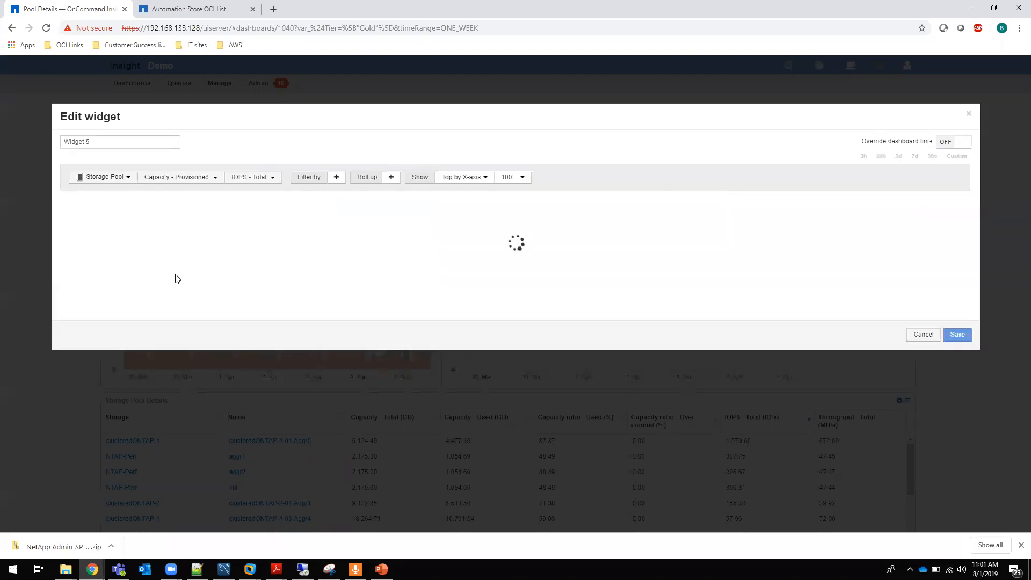
- Plot IOPS - Total on the scatter plot's X-axis against Throughput - Total on its Y-axis
click(205, 183)
scroll(200, 246, down, 5)
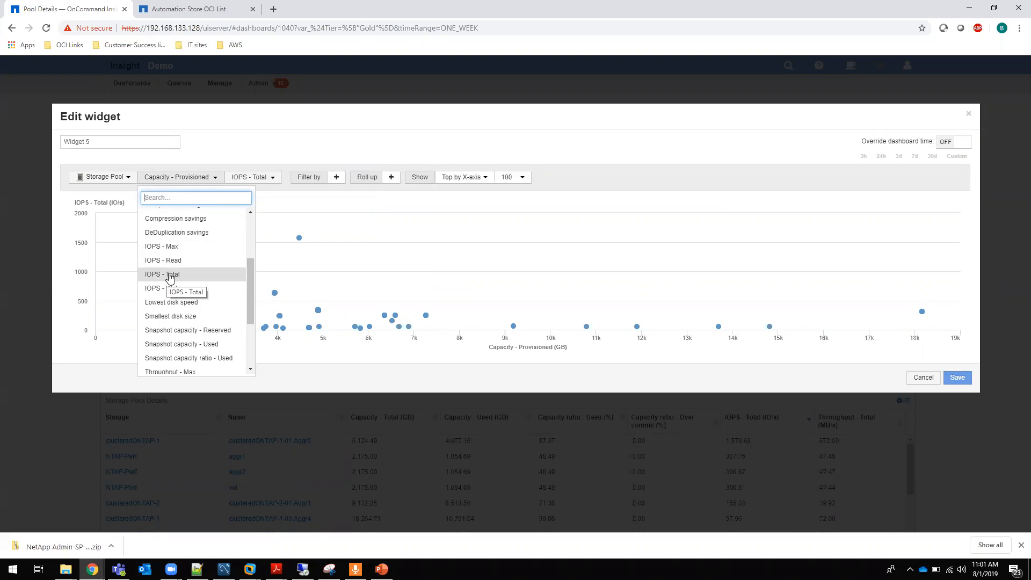
click(169, 274)
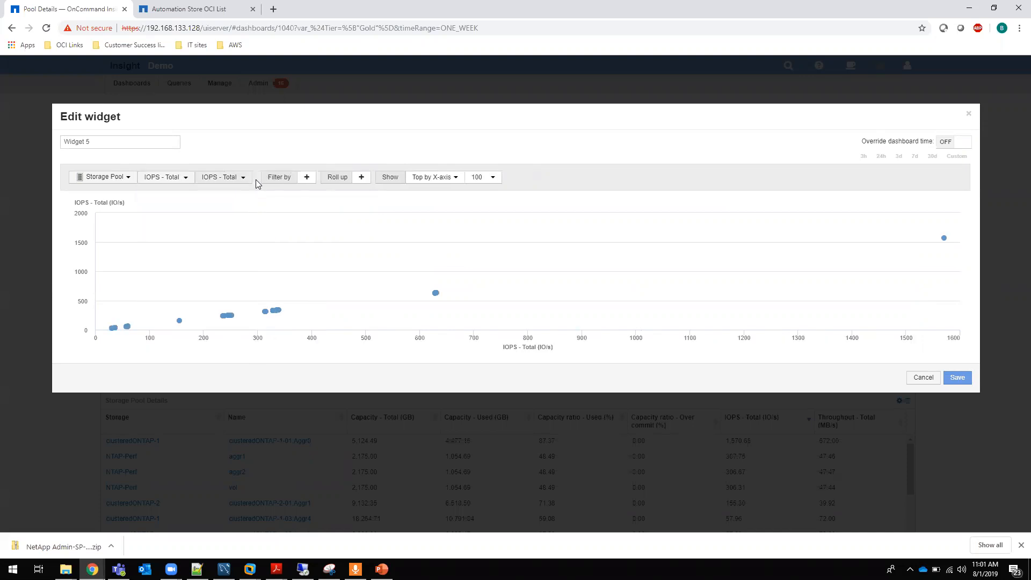
click(244, 177)
scroll(250, 234, down, 7)
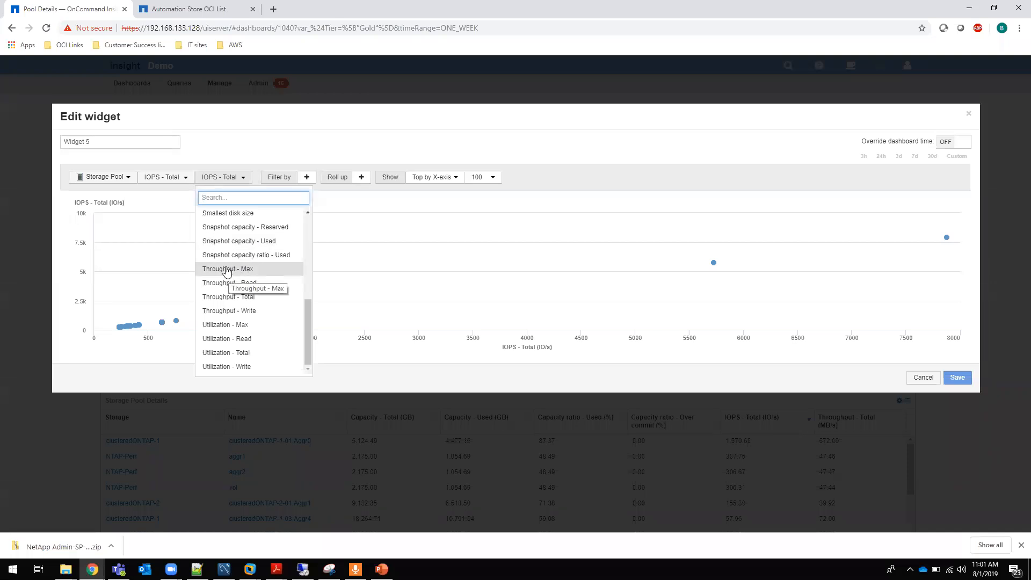
click(229, 296)
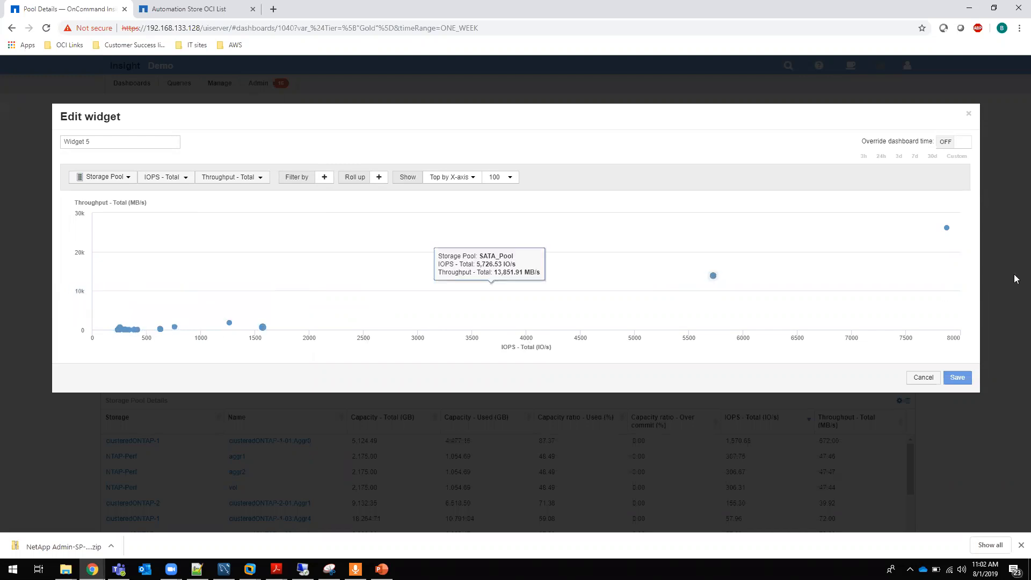
- Inspect the scatter plot's outlying pools, try showing the top 100 by Y-axis, and discard the widget
mouse_move(946, 229)
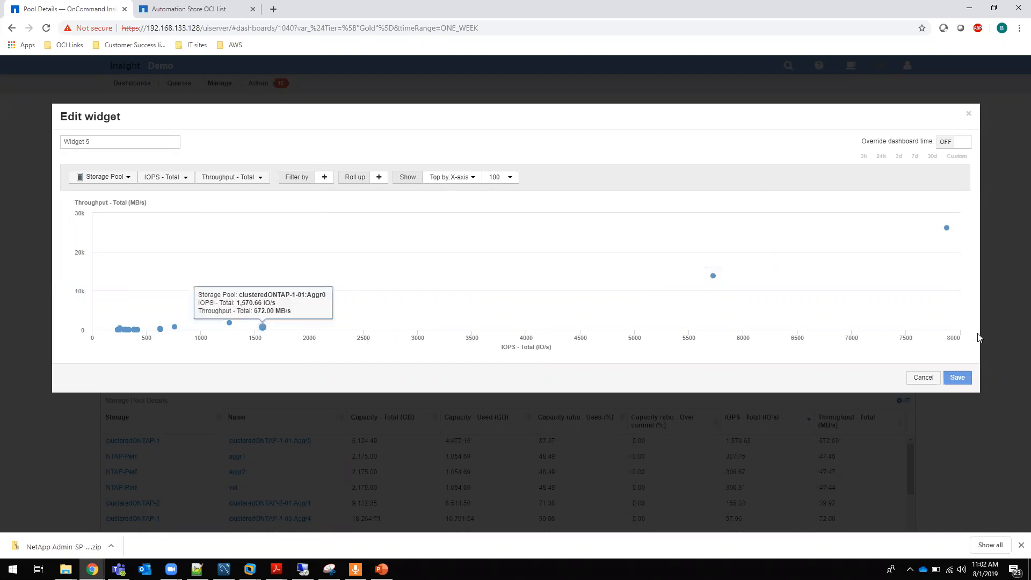
click(503, 181)
click(473, 178)
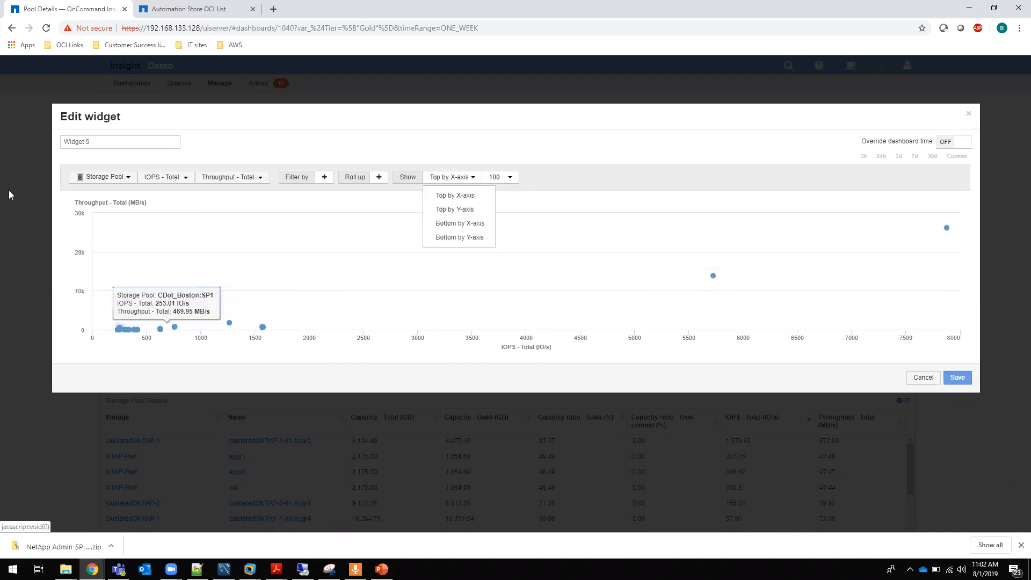
click(460, 212)
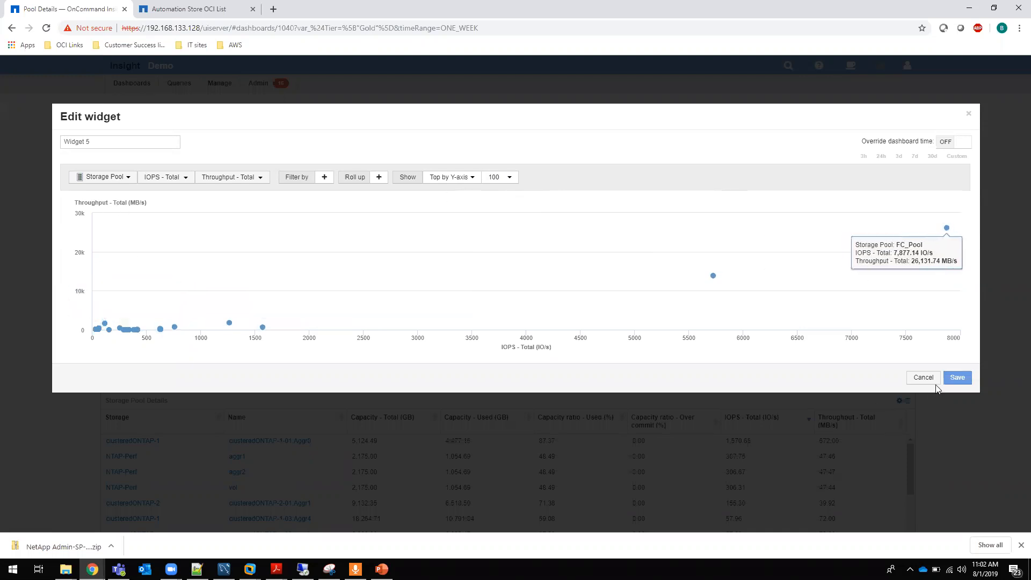
click(923, 378)
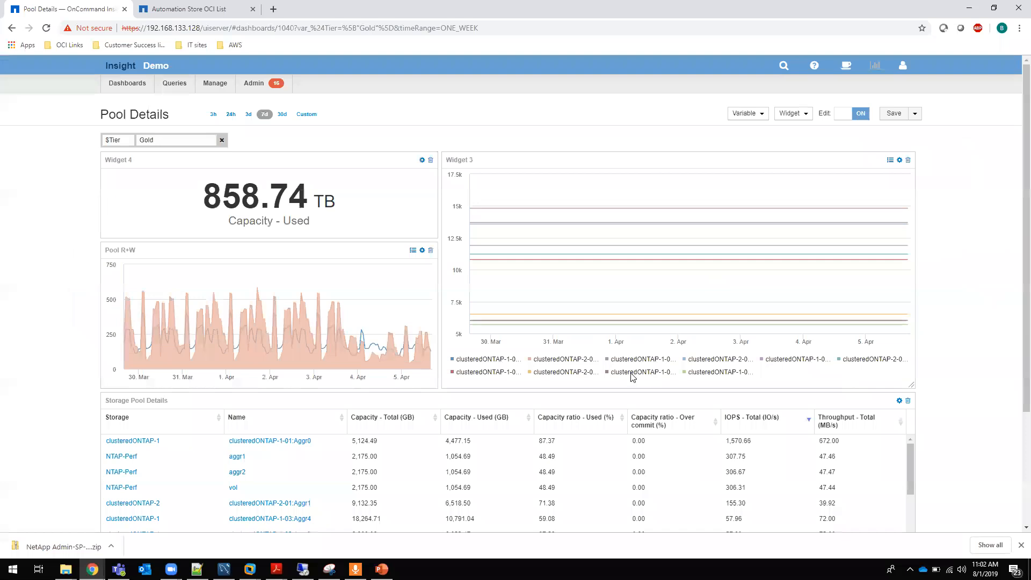
- Add a line chart widget to the dashboard with Storage Node as its data source
scroll(598, 360, down, 3)
scroll(214, 301, up, 3)
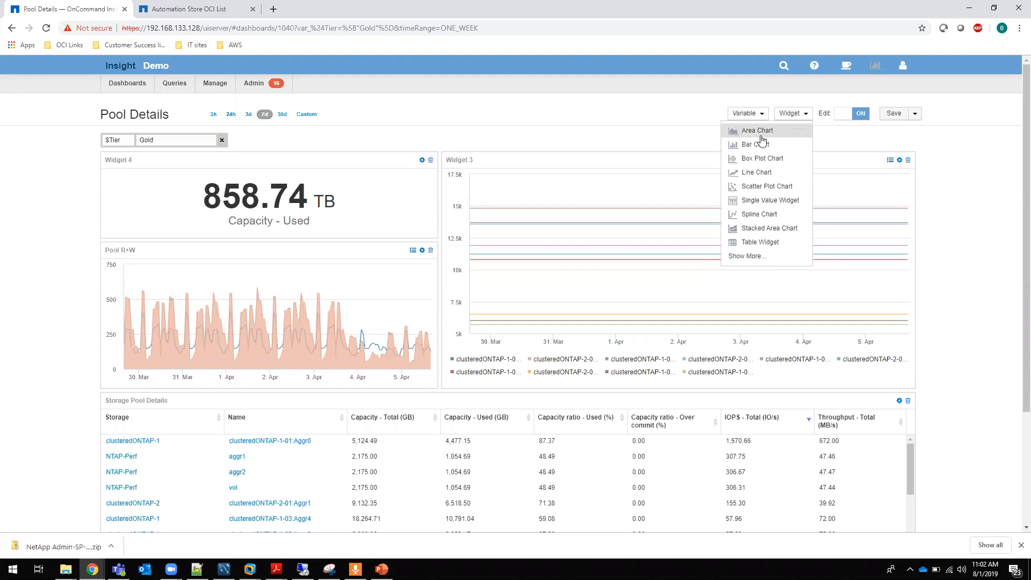
click(743, 172)
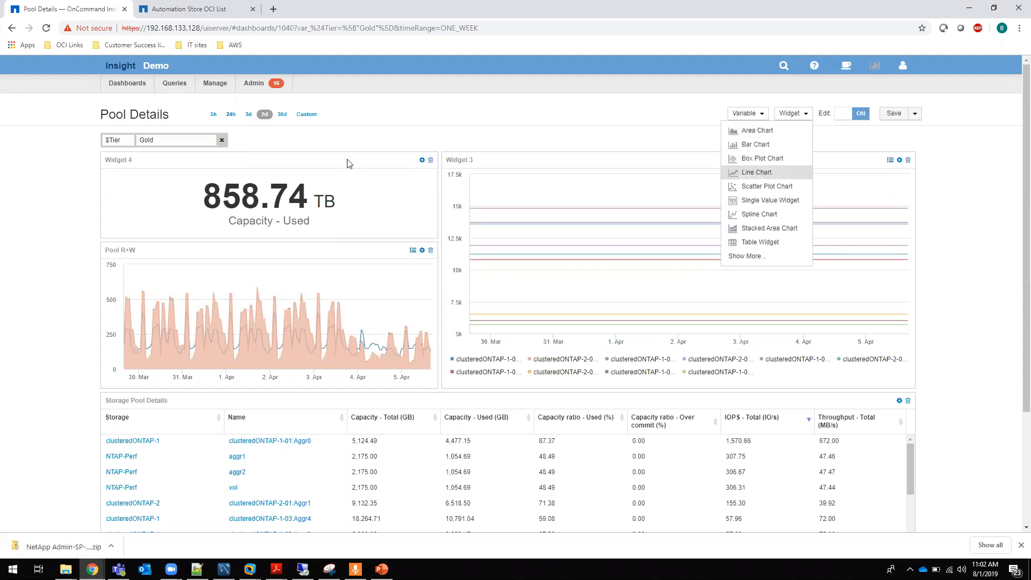
click(130, 179)
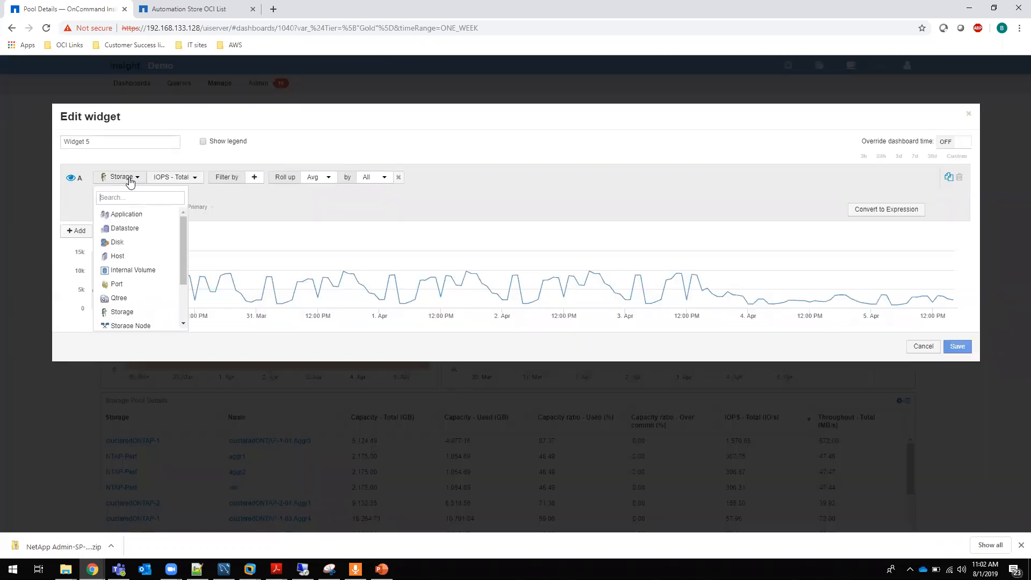
scroll(131, 279, down, 3)
click(131, 273)
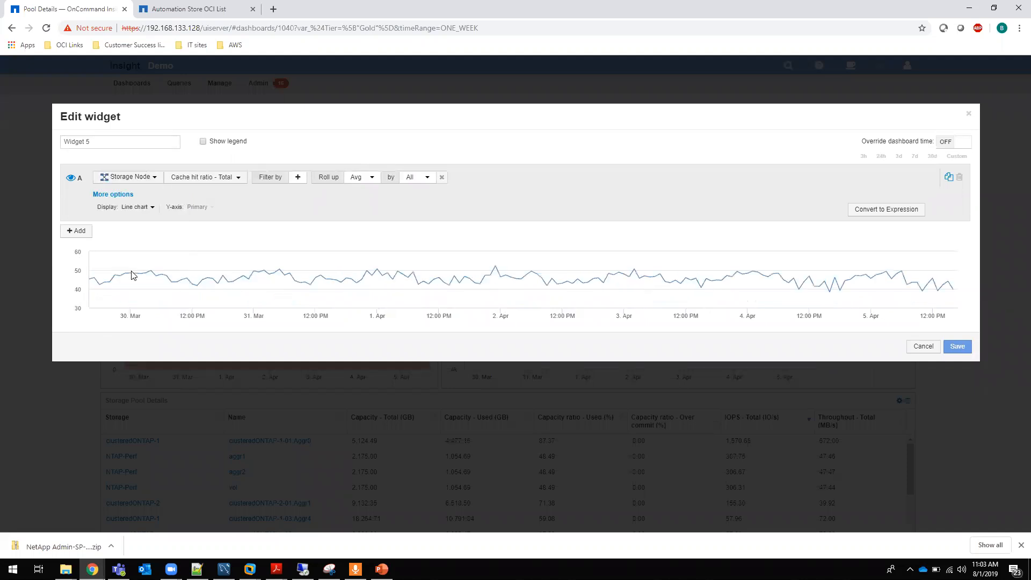
- Set the Storage Node line chart's metric to Utilization - Total
click(204, 177)
scroll(218, 257, down, 4)
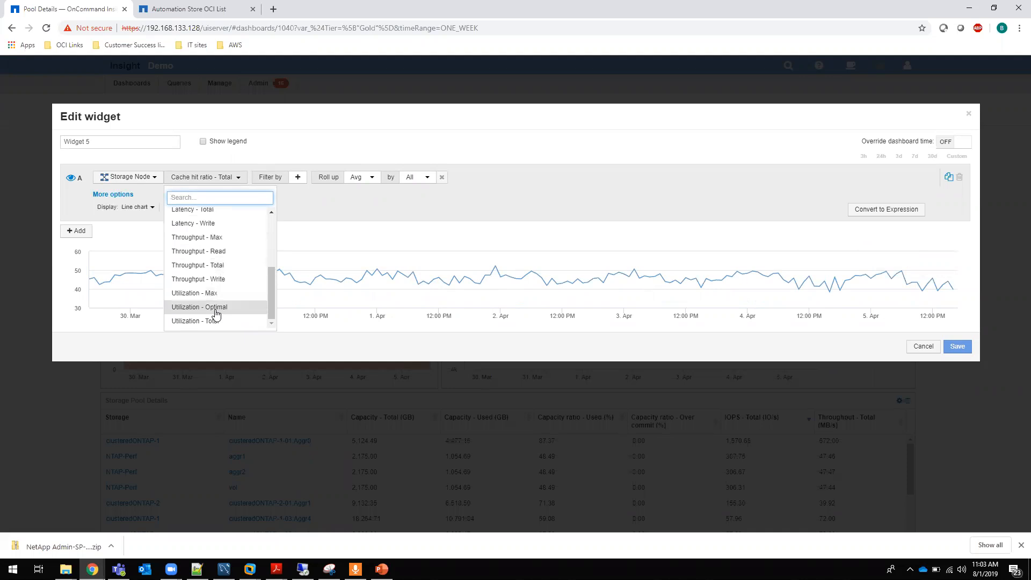
click(194, 321)
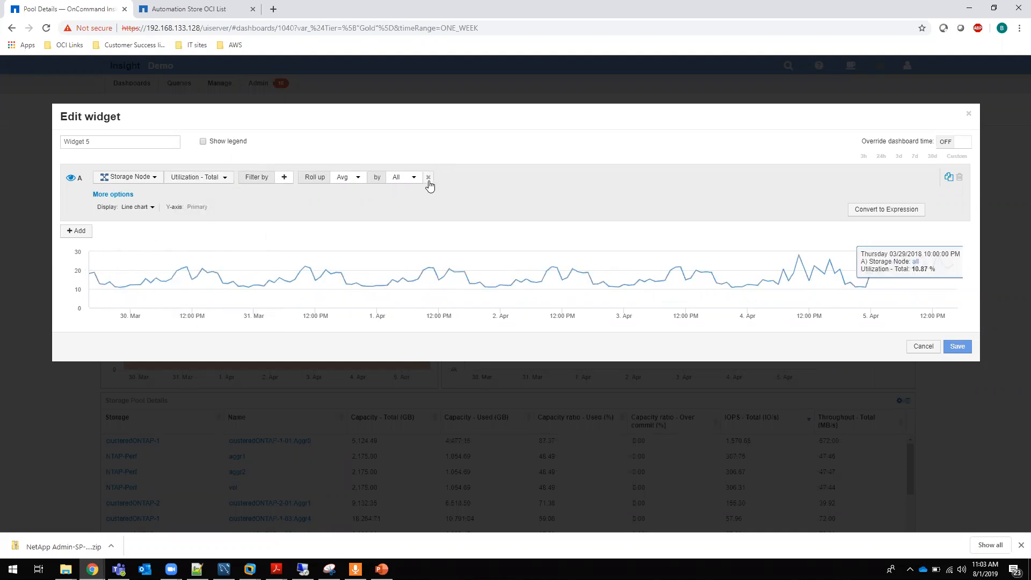
- Roll up the Storage Node utilization line chart by Storage
click(414, 178)
scroll(444, 236, down, 10)
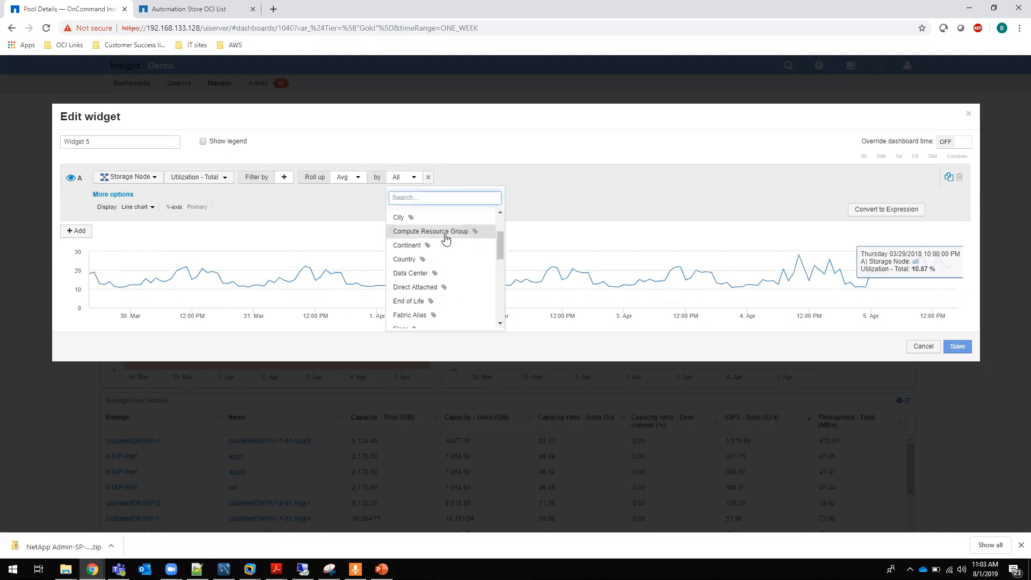
scroll(430, 275, up, 4)
scroll(428, 274, down, 4)
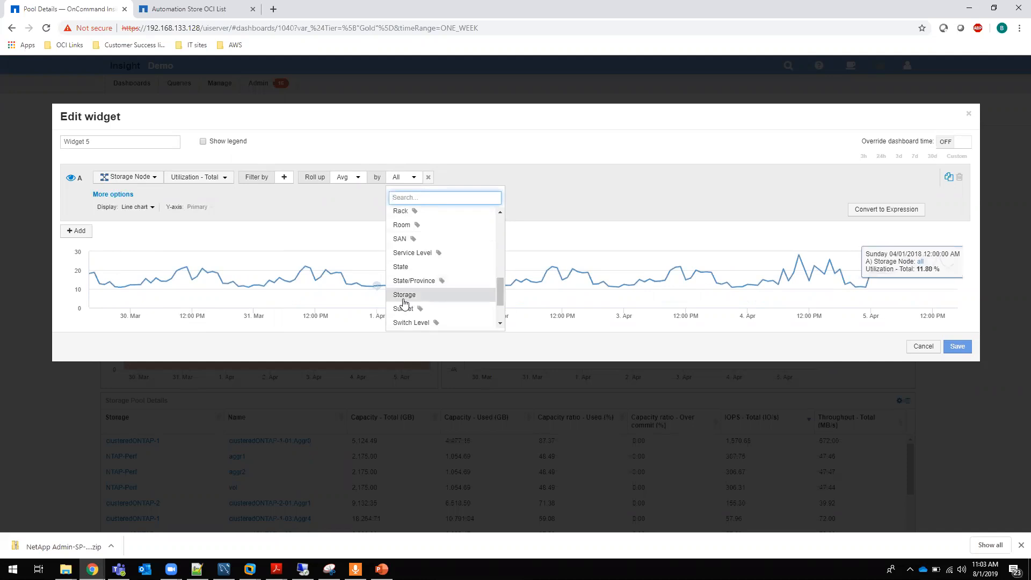
click(403, 298)
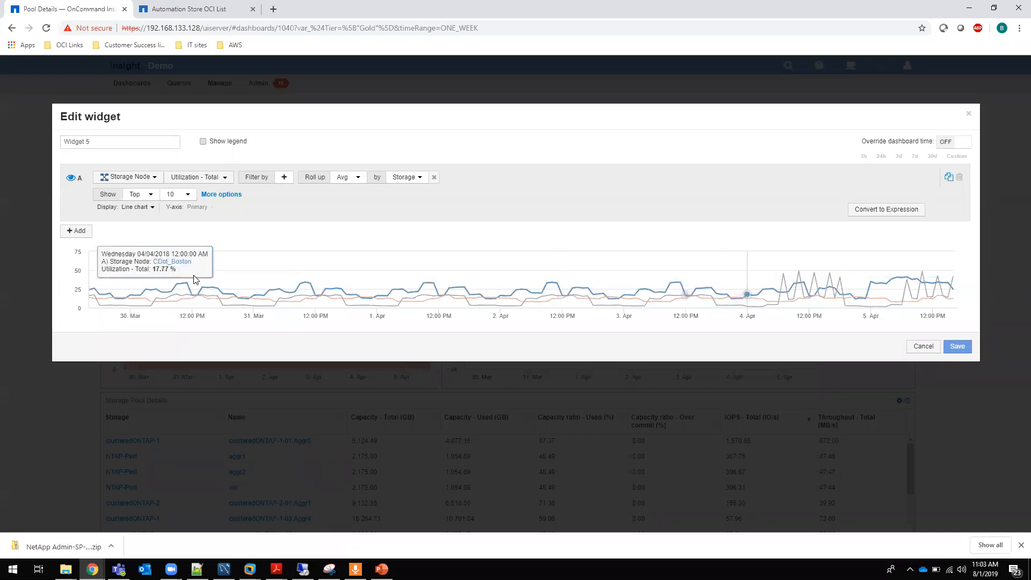
- Filter the Storage Node line chart by Utilization - Total from 50 to 100%
click(283, 179)
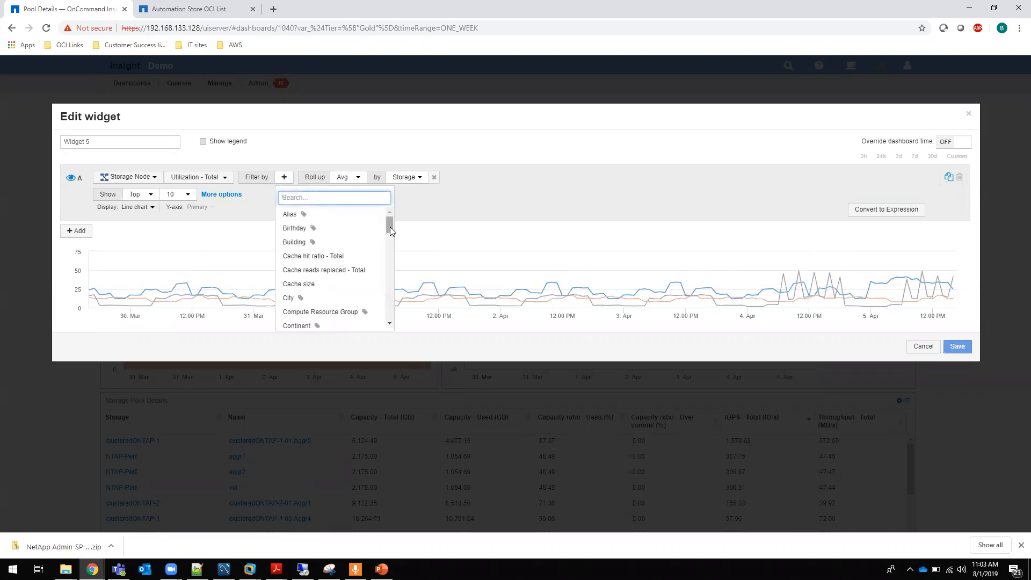
drag(389, 227, 388, 260)
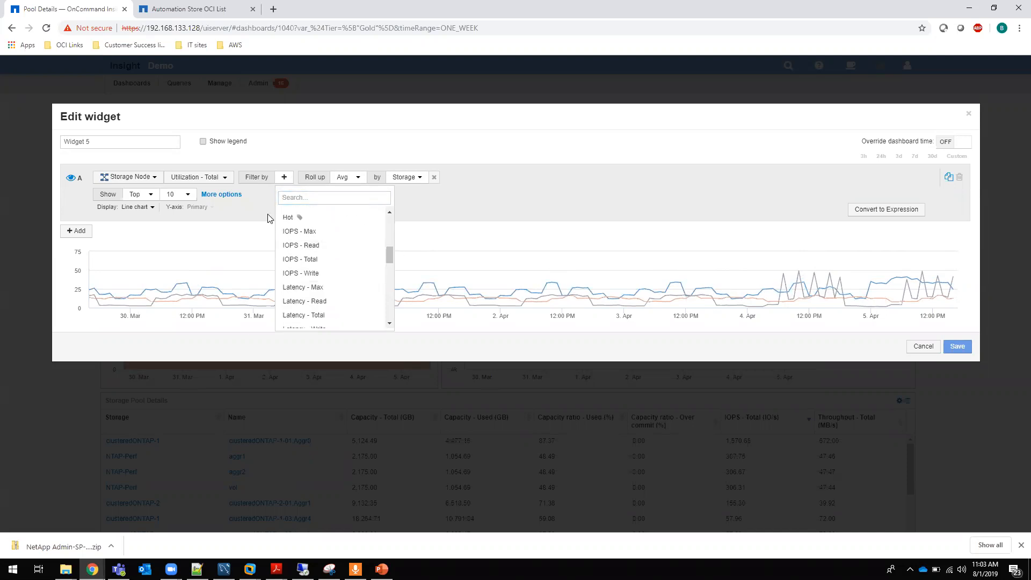
scroll(325, 255, down, 1)
scroll(325, 254, down, 5)
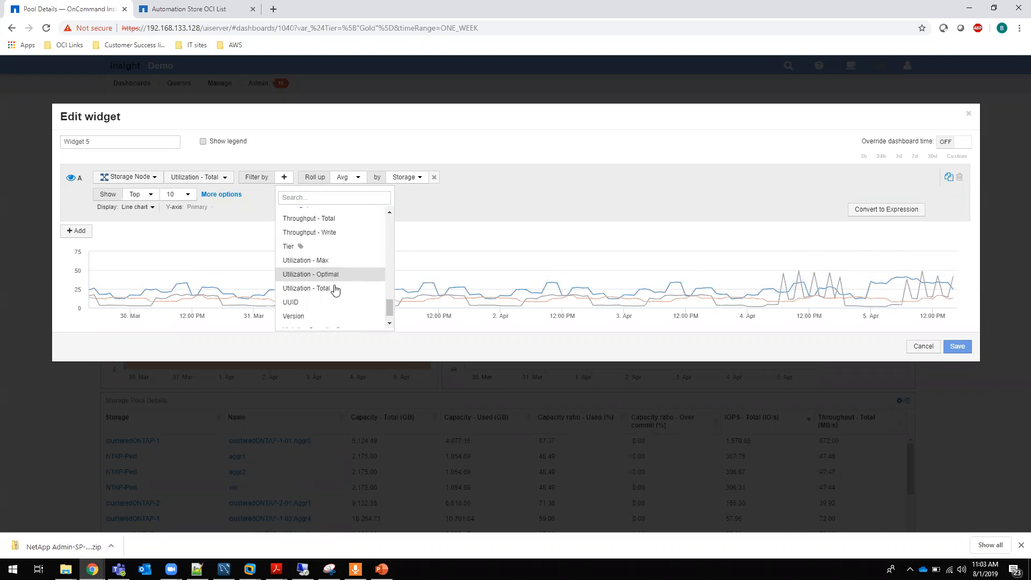
click(318, 290)
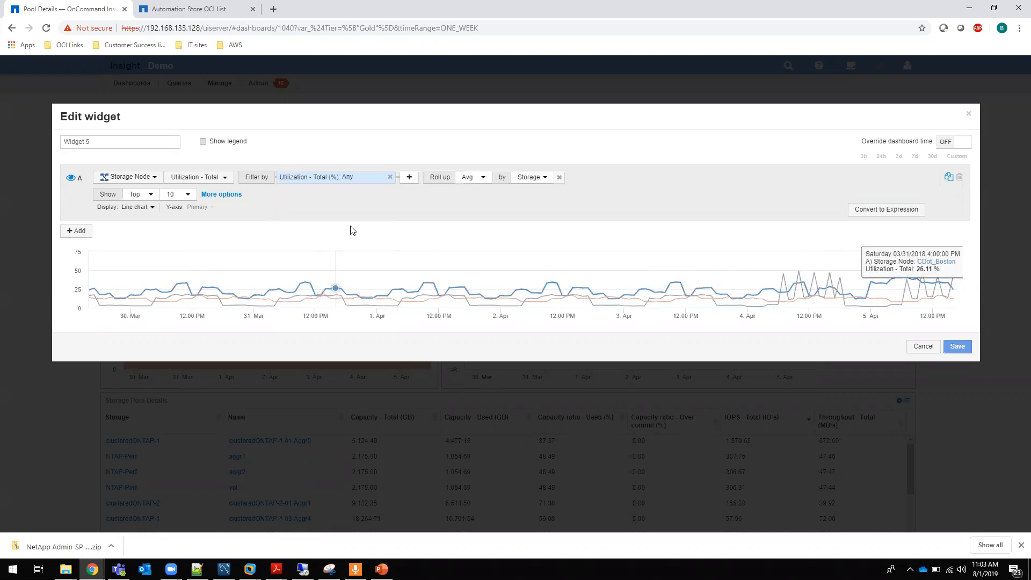
click(349, 177)
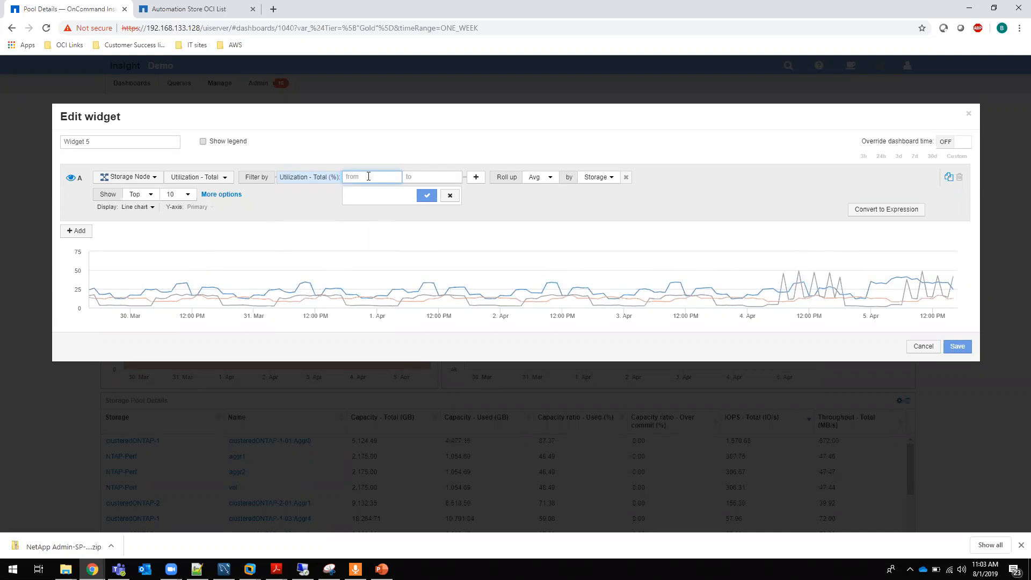
click(445, 176)
text(100)
click(425, 195)
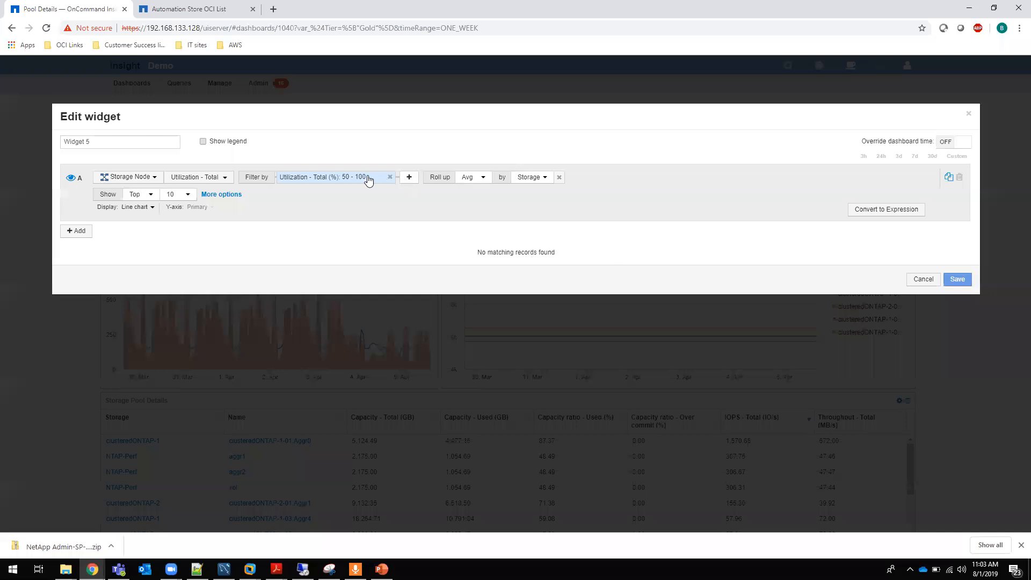
- Set the lower bound of the Utilization - Total filter to 20%
click(346, 178)
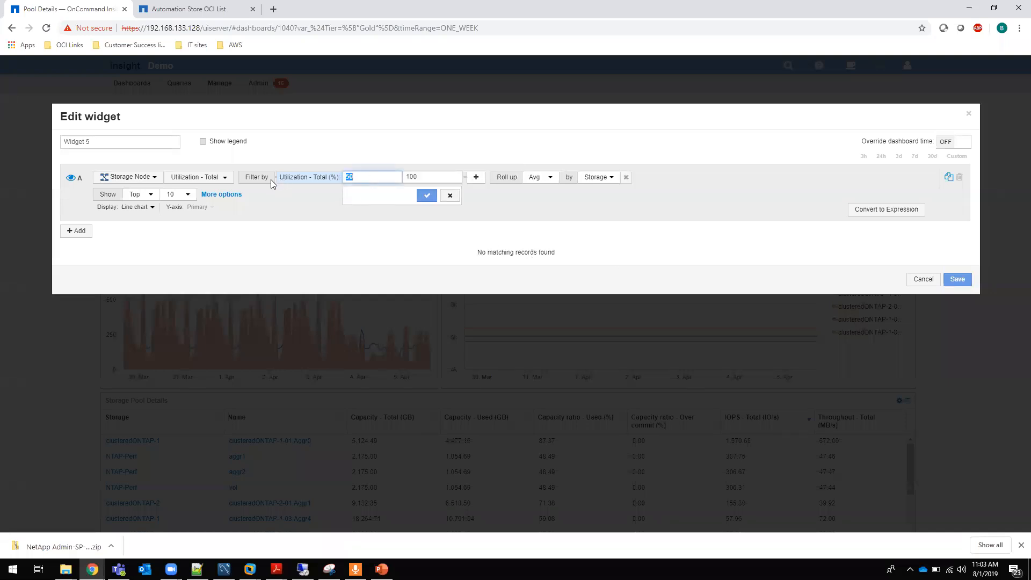
text(3)
click(427, 195)
click(360, 180)
text(20)
click(426, 196)
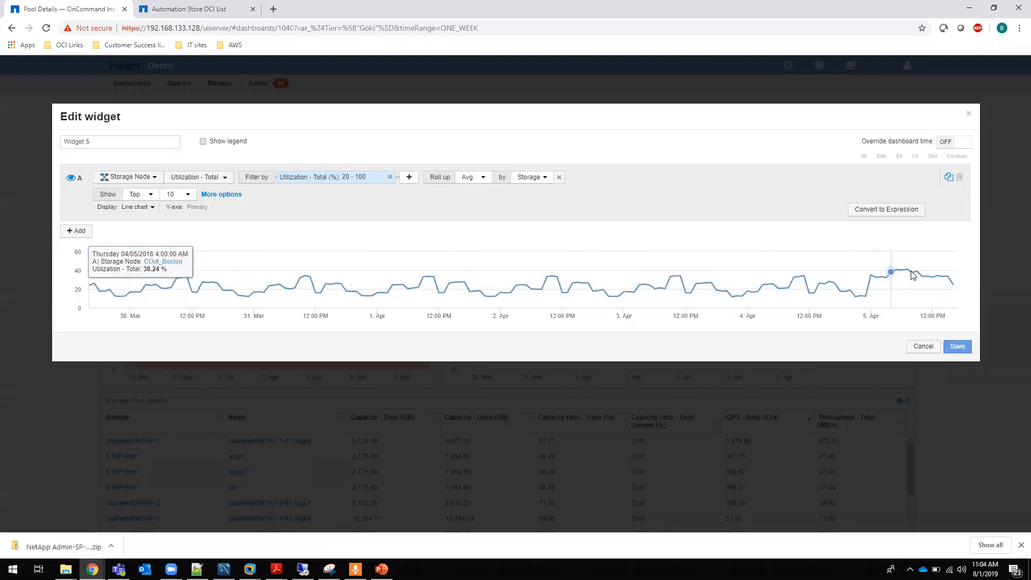
- Clear the upper bound of the Utilization - Total filter, keeping only the minimum of 20%
click(345, 184)
key(Tab)
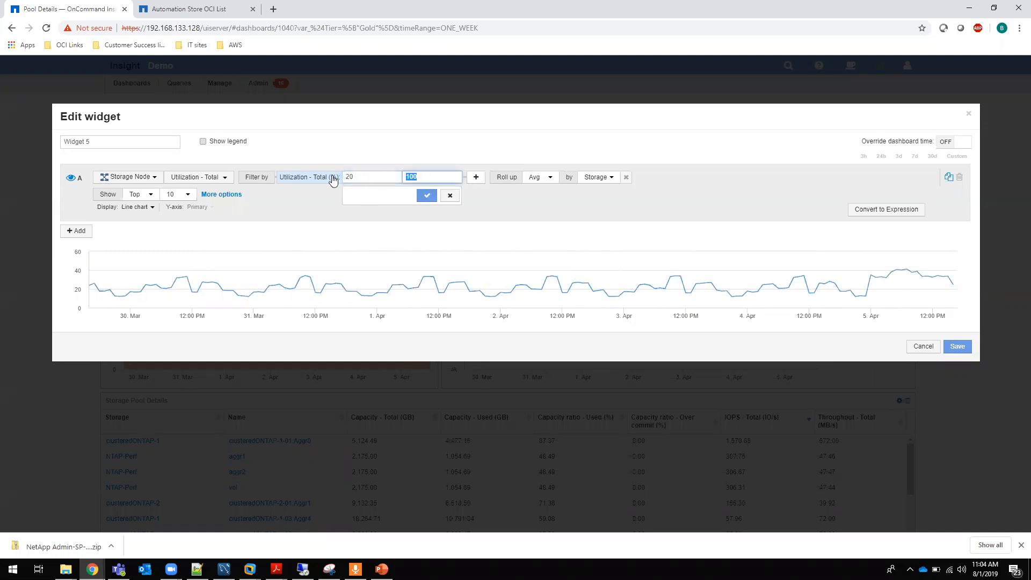
key(BackSpace)
click(425, 198)
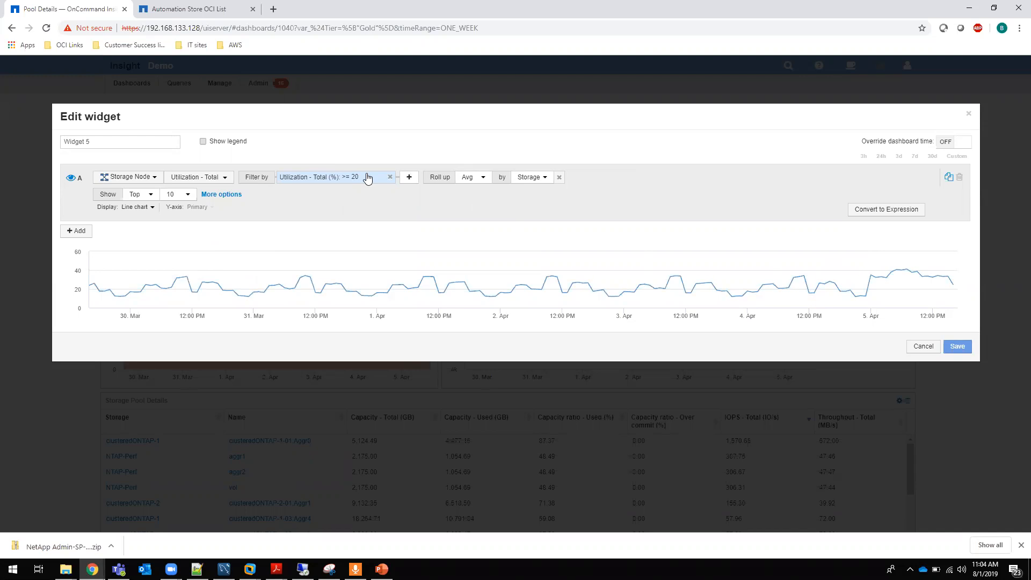
- Check the choices for how many top results to show and discard the Storage Node line chart widget
click(187, 196)
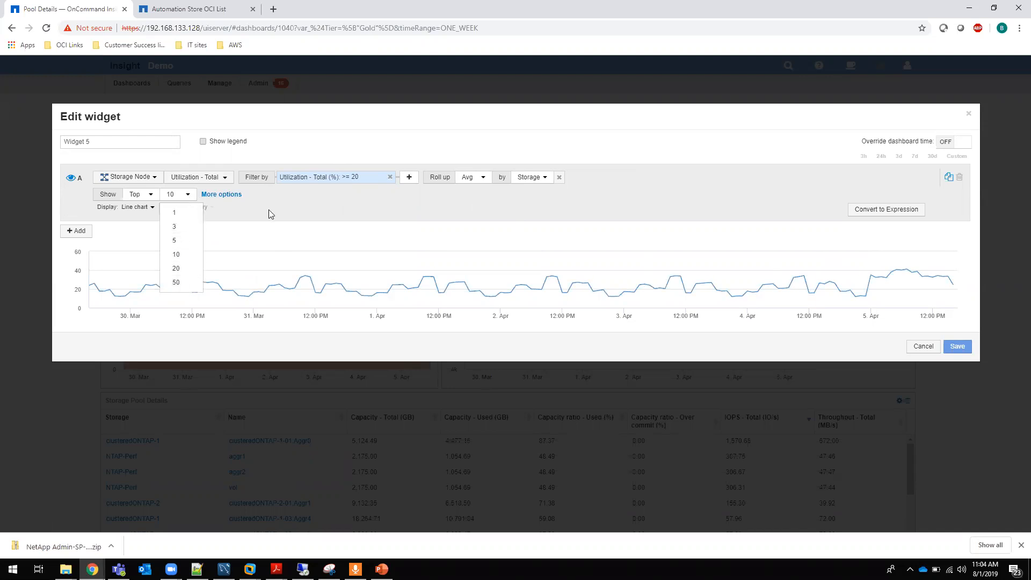
click(618, 231)
click(922, 346)
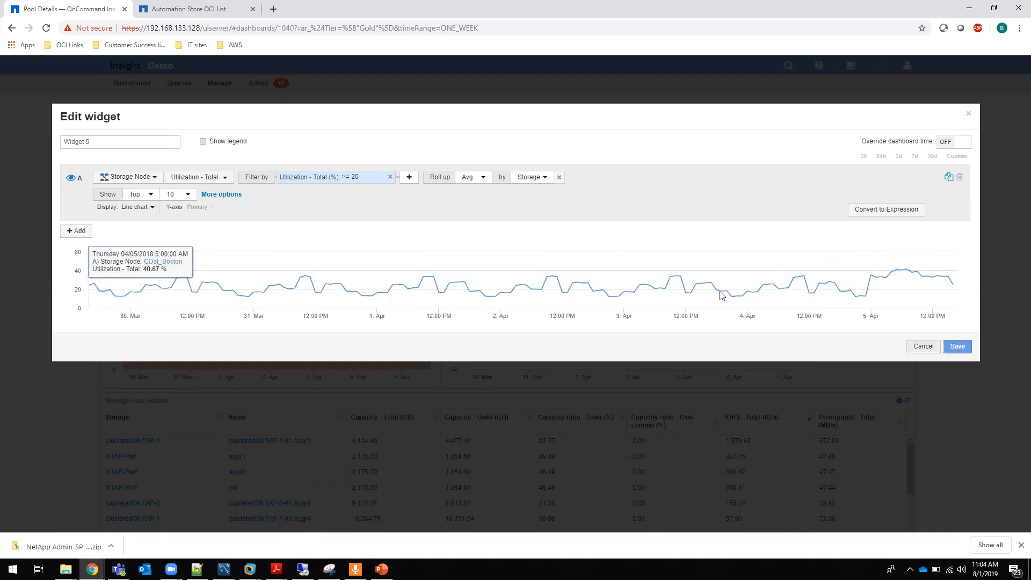
- Preview a new bar chart widget on the dashboard and discard it
click(794, 113)
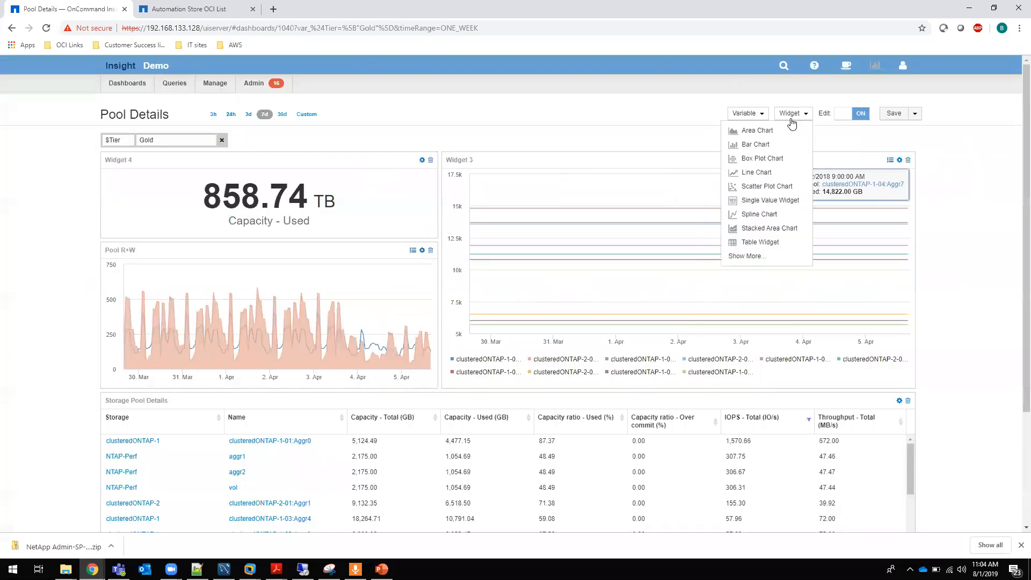
click(757, 146)
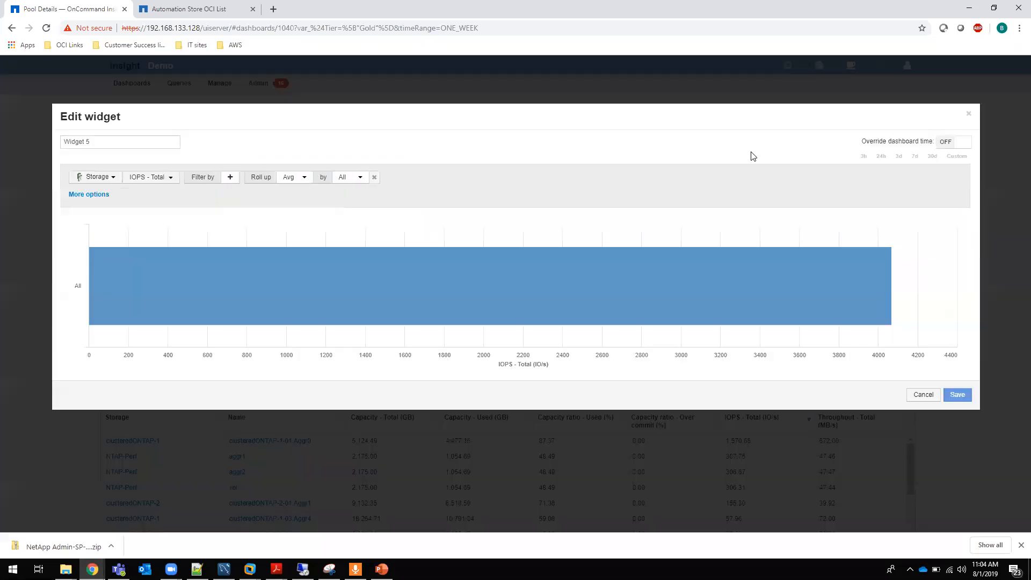
click(919, 395)
- Add a box plot chart widget, inspect its quartile values, and set its data source to Datastore
click(792, 114)
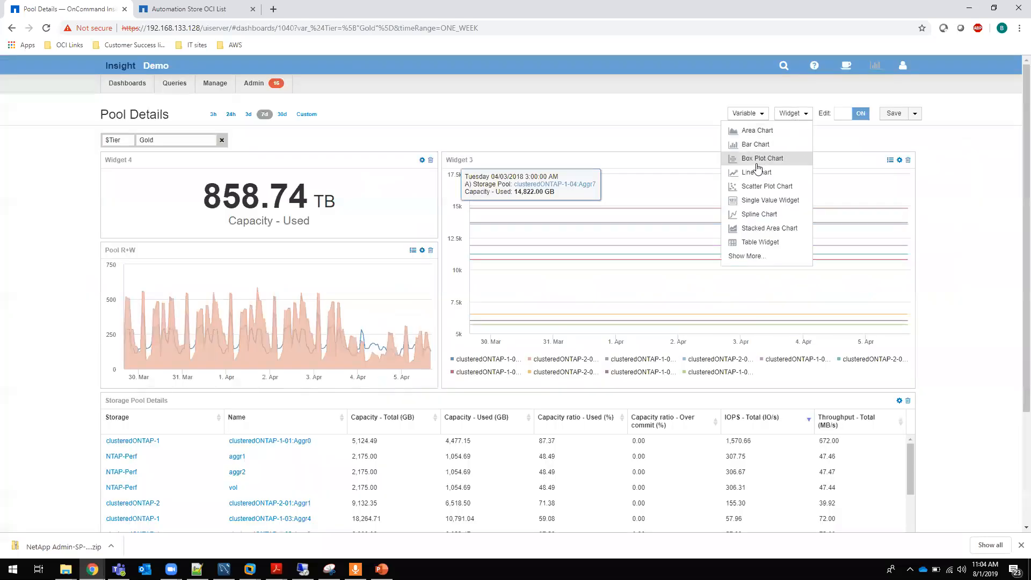
click(754, 164)
mouse_move(381, 236)
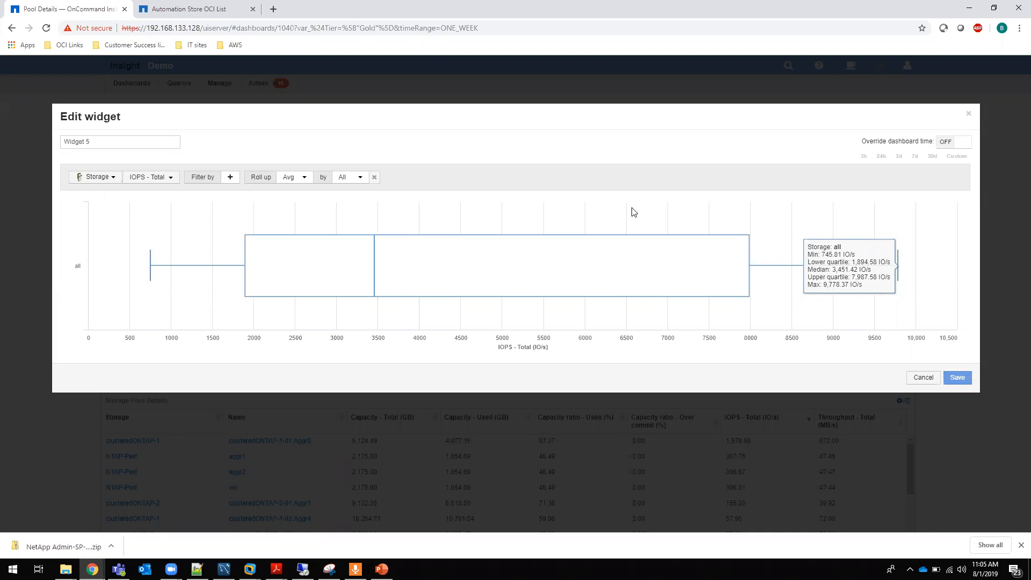
click(111, 178)
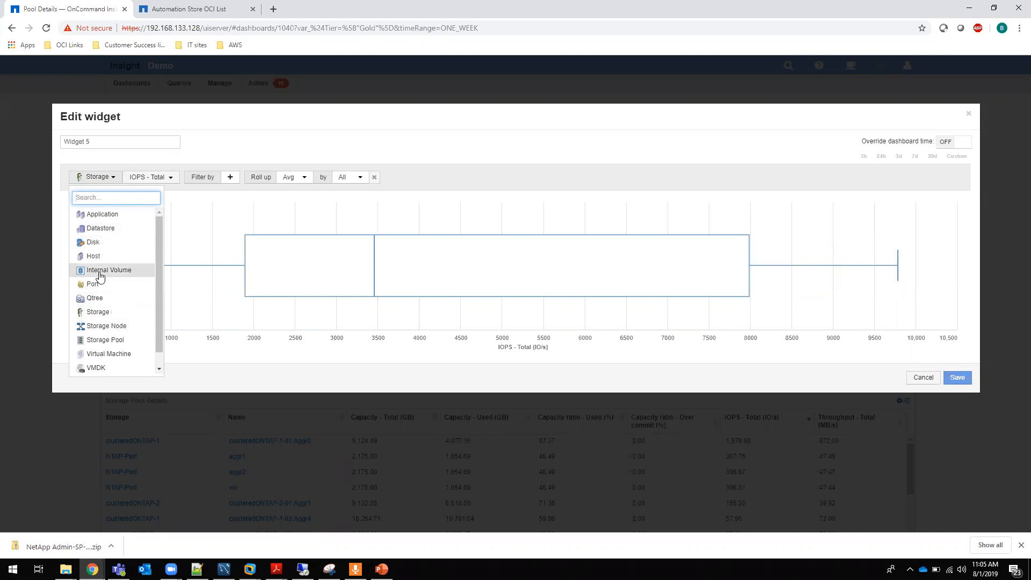
click(99, 231)
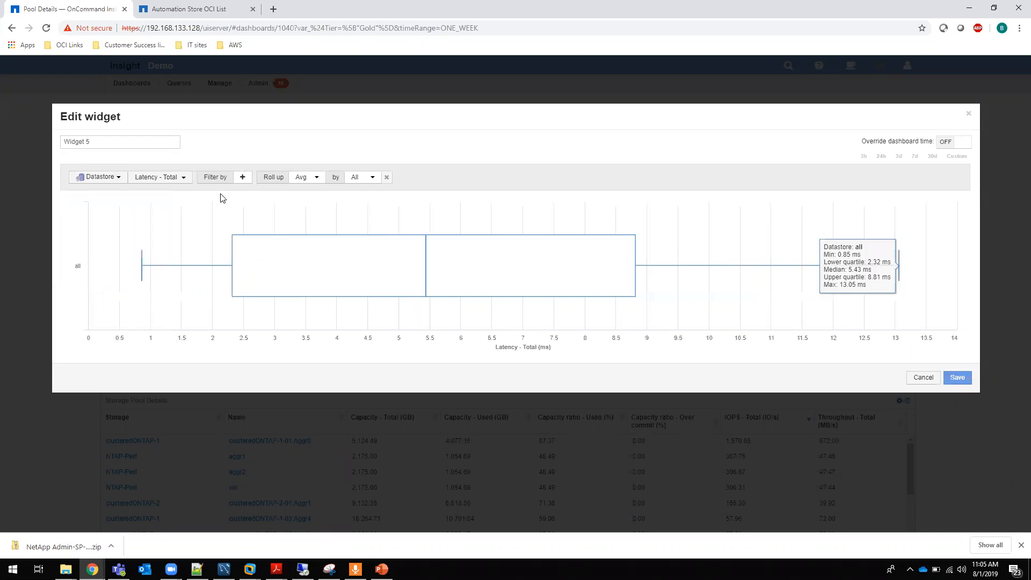
- Browse the Datastore metrics, switch the box plot's data source to Qtree, and view the metrics it offers
click(181, 178)
scroll(179, 263, down, 3)
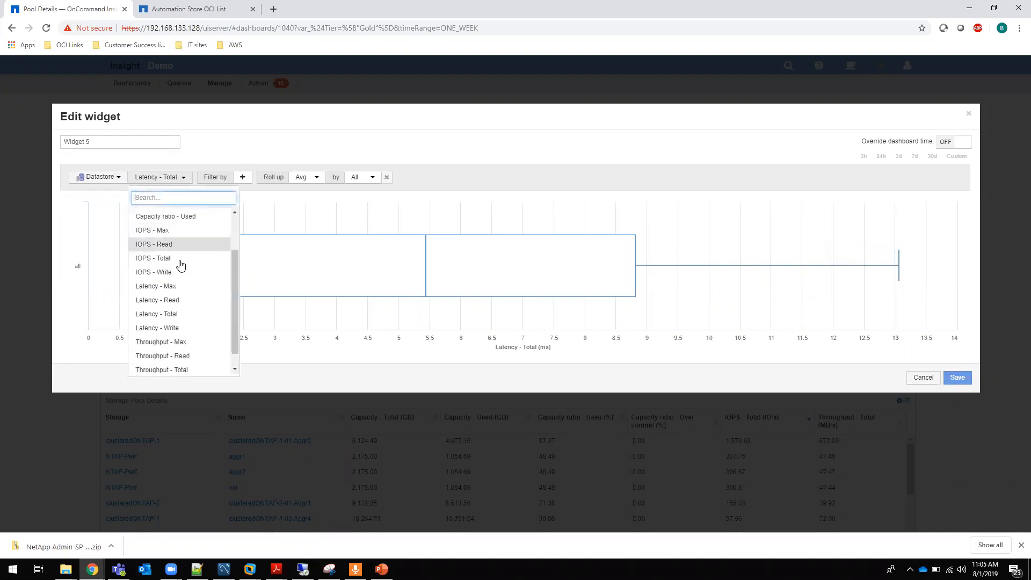
scroll(171, 333, up, 2)
scroll(166, 226, up, 1)
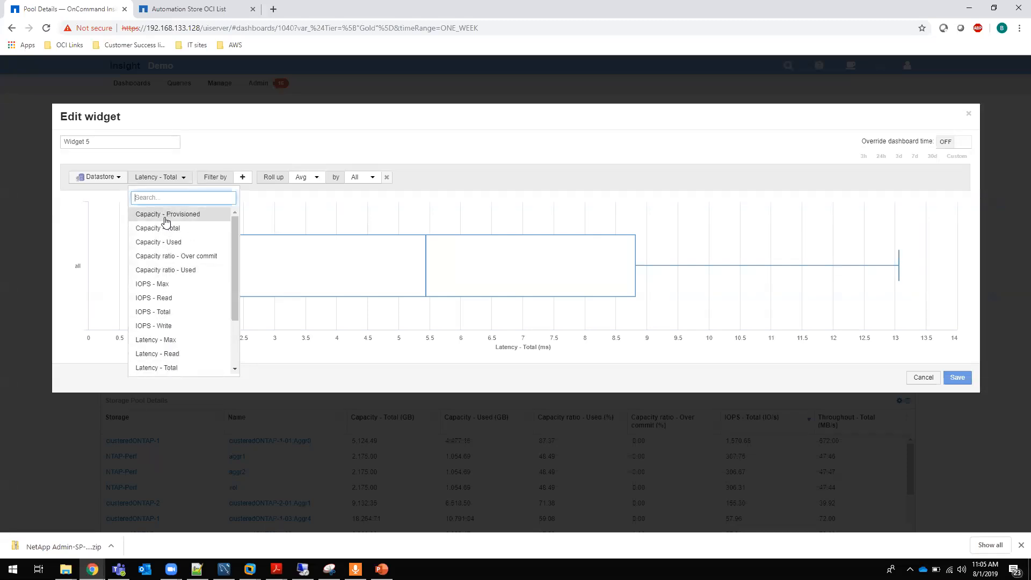
scroll(181, 324, down, 3)
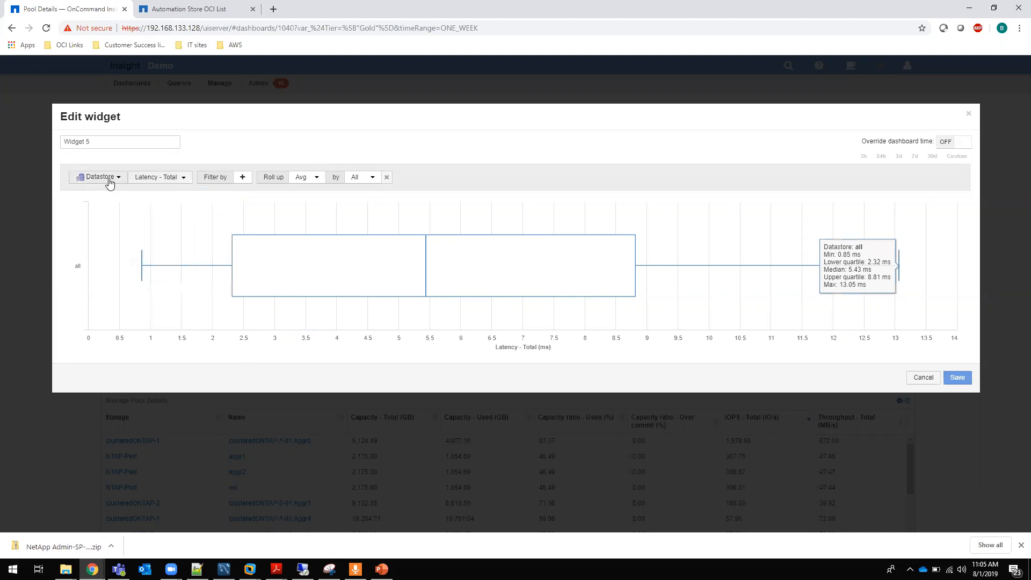
click(109, 180)
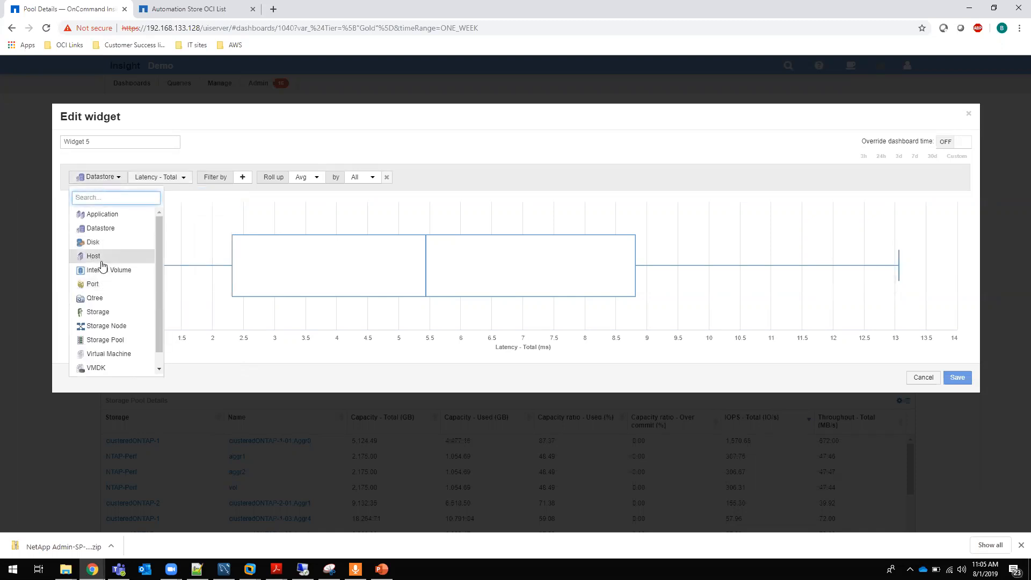
click(99, 299)
click(184, 179)
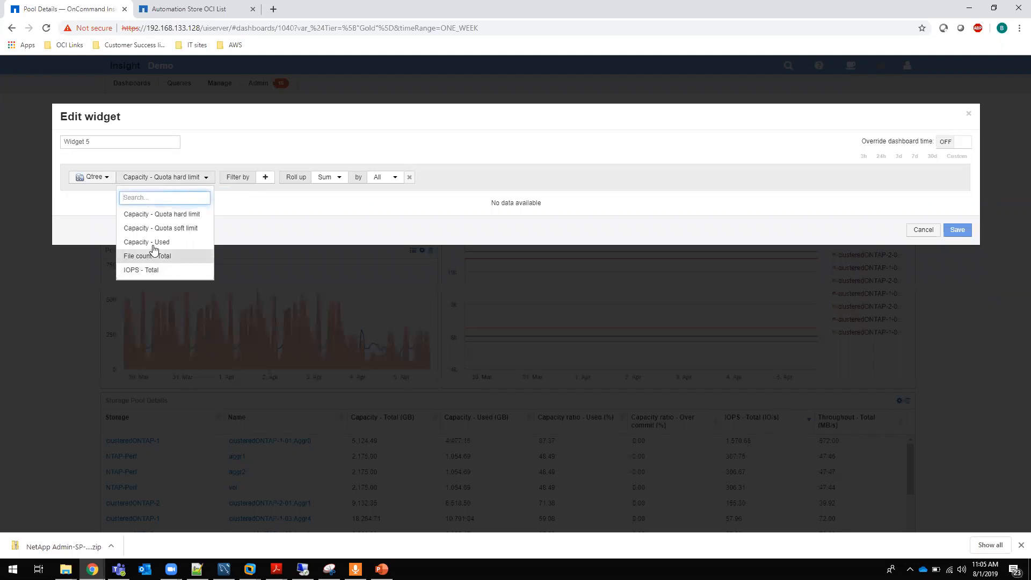
- Change the box plot's data source to Virtual Machine, browse its metrics, and discard the widget
click(97, 182)
scroll(110, 242, down, 1)
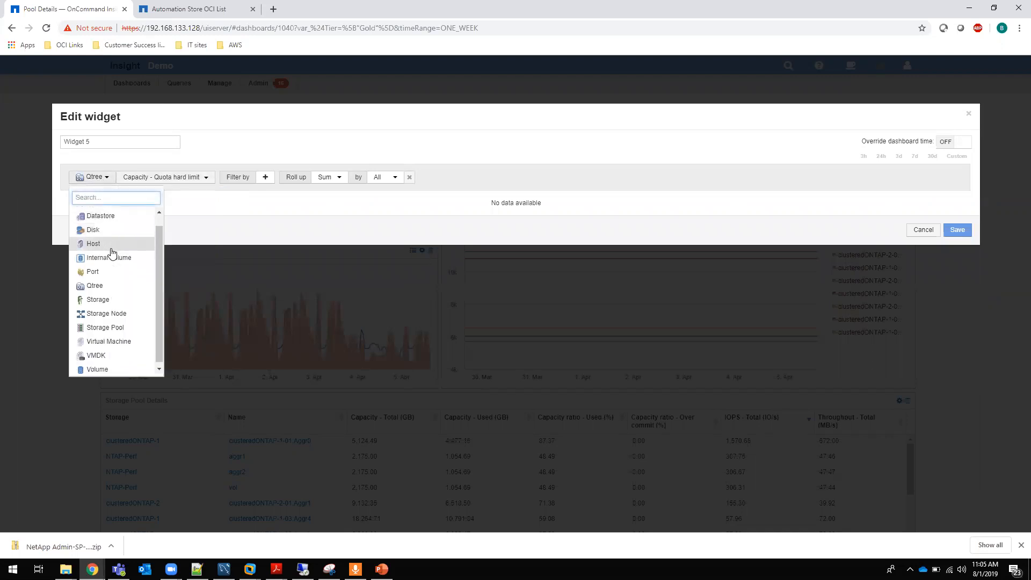
click(104, 339)
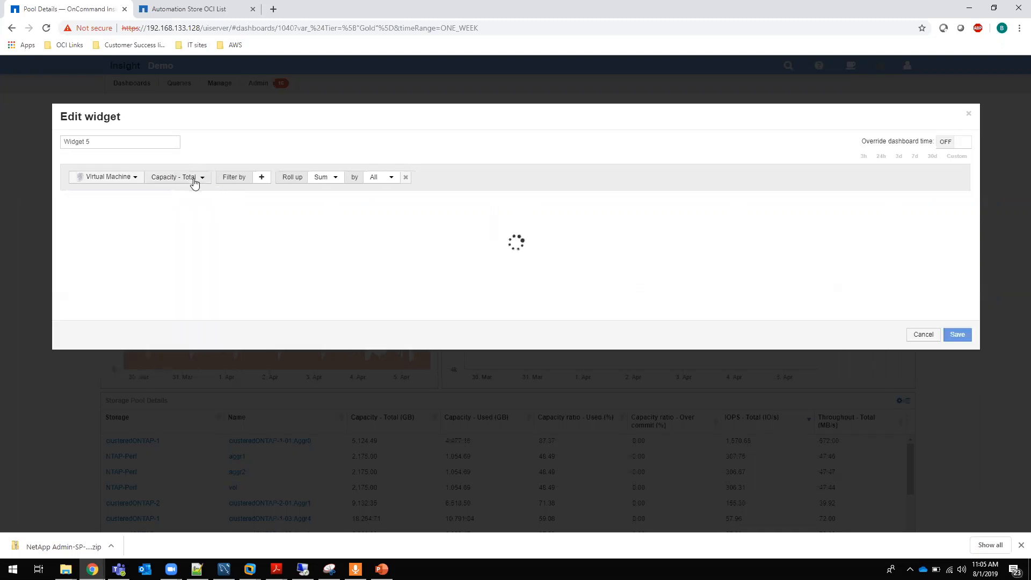
click(193, 178)
scroll(203, 231, down, 5)
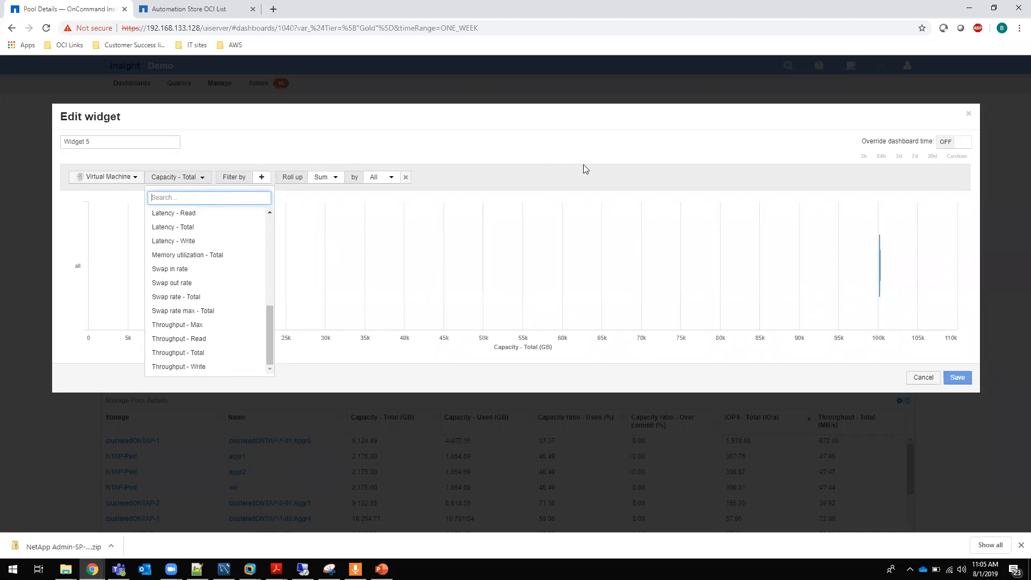
click(924, 378)
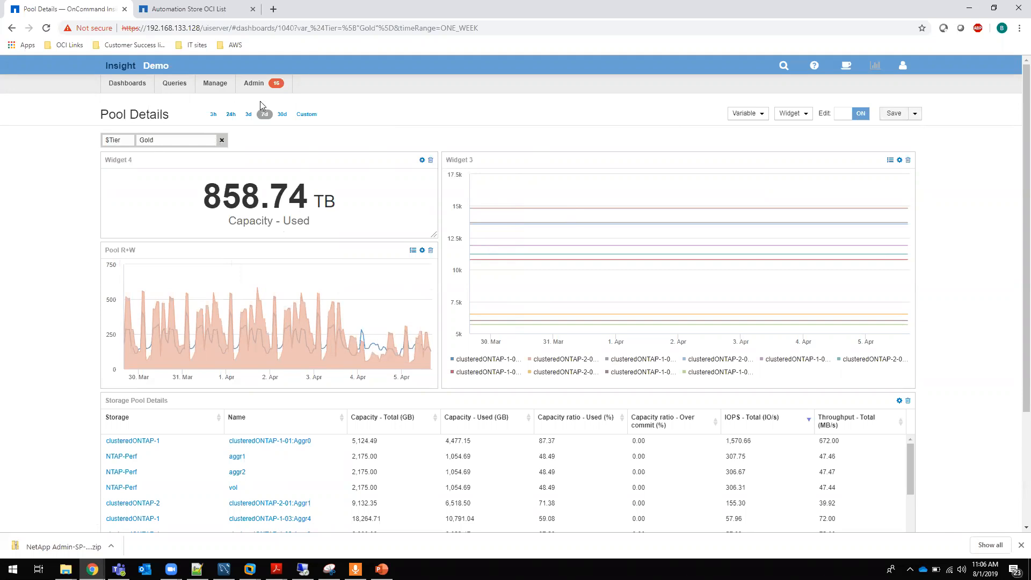
- Switch to the PowerPoint deck, view the Resources slide, and return to the Pool Details dashboard in Chrome
click(128, 87)
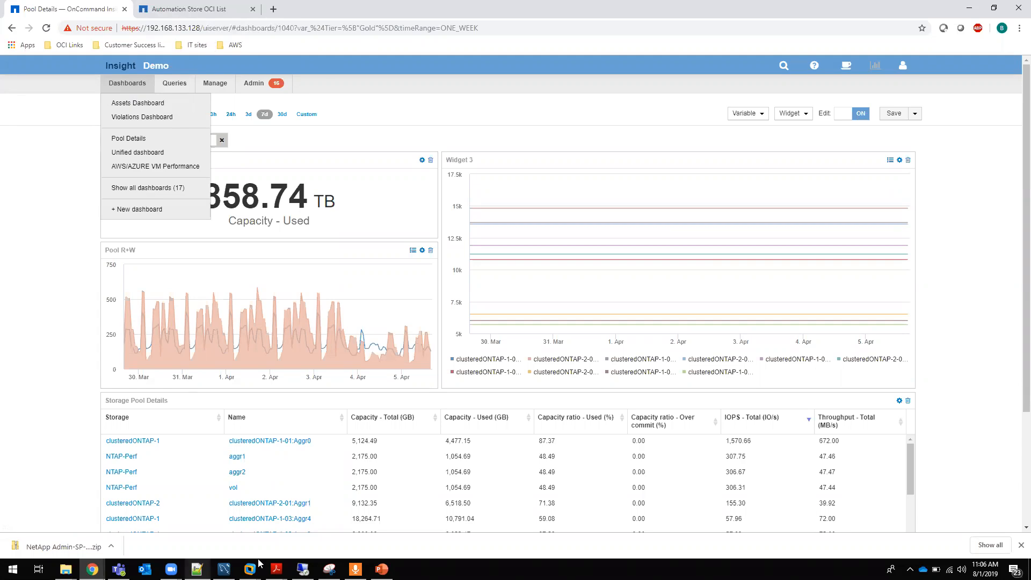
click(381, 568)
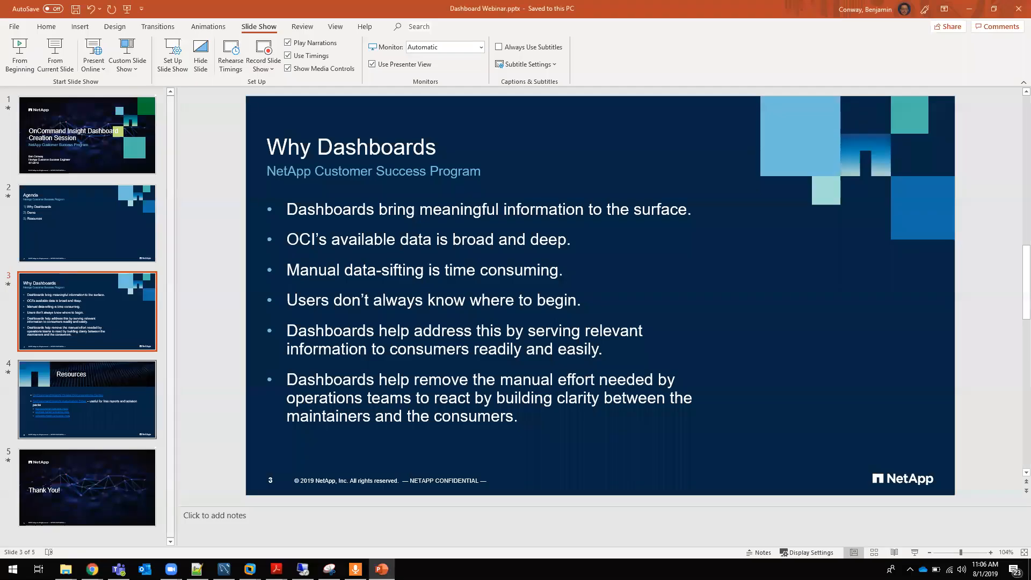
click(97, 397)
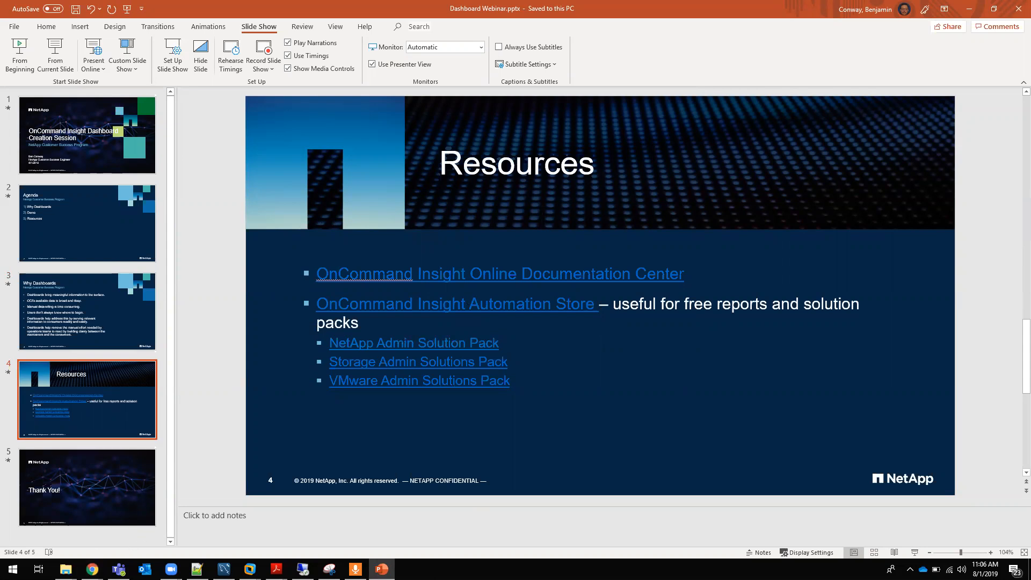
click(93, 569)
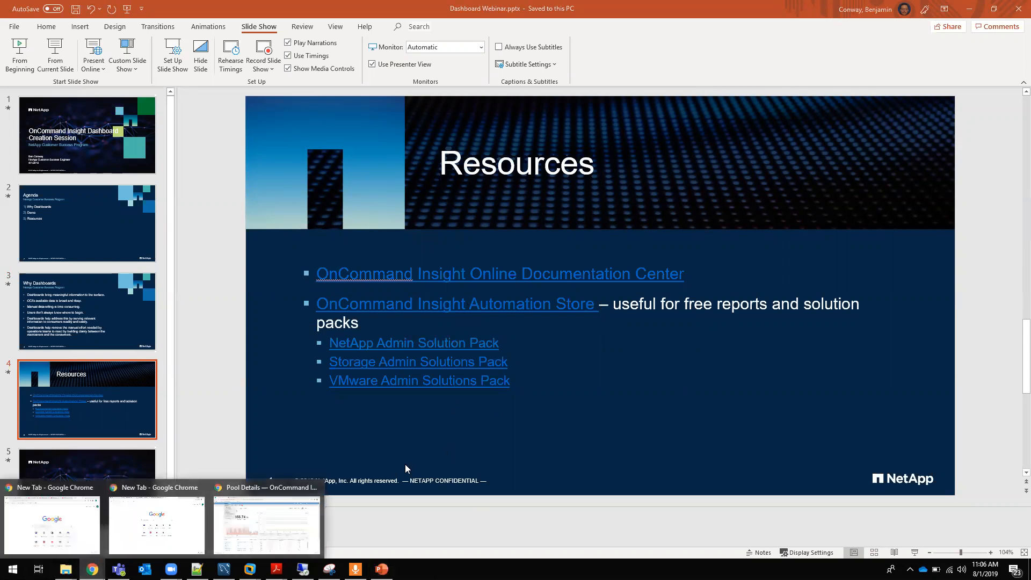
click(274, 520)
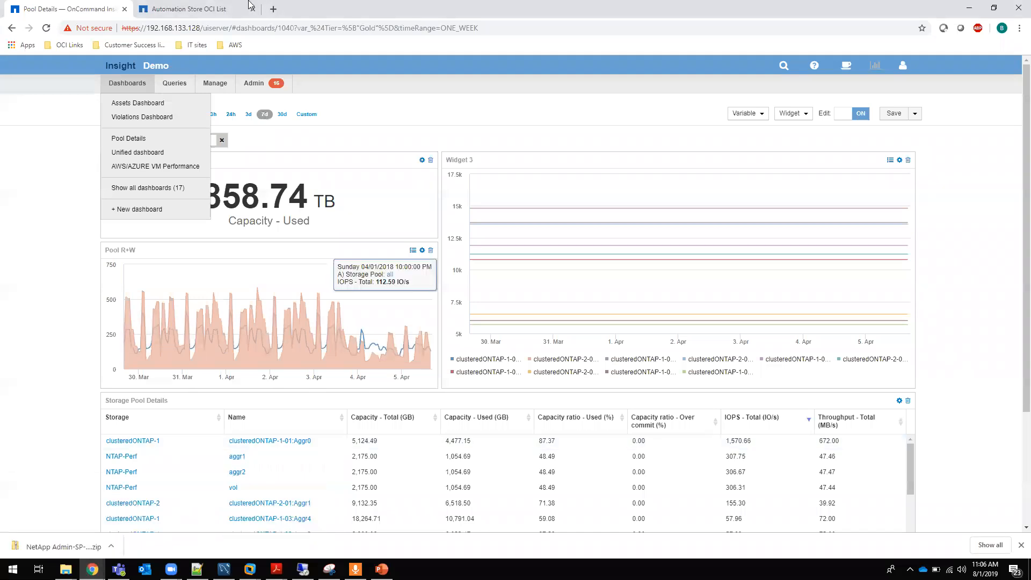
- Switch to the Automation Store page, load the site's home page, and open its OnCommand Insight section
click(194, 9)
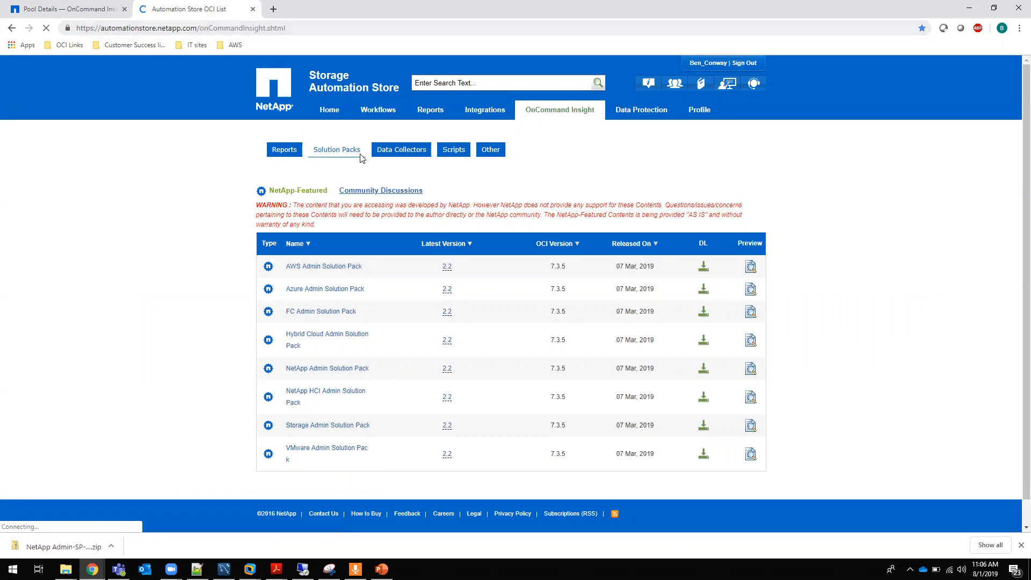
click(287, 28)
drag(287, 28, 197, 32)
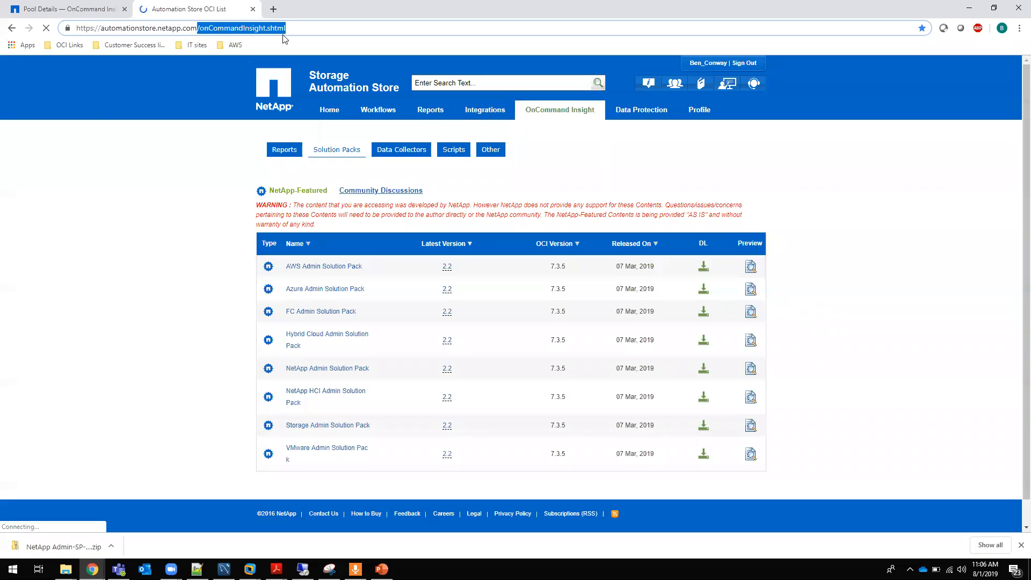
key(BackSpace)
key(Return)
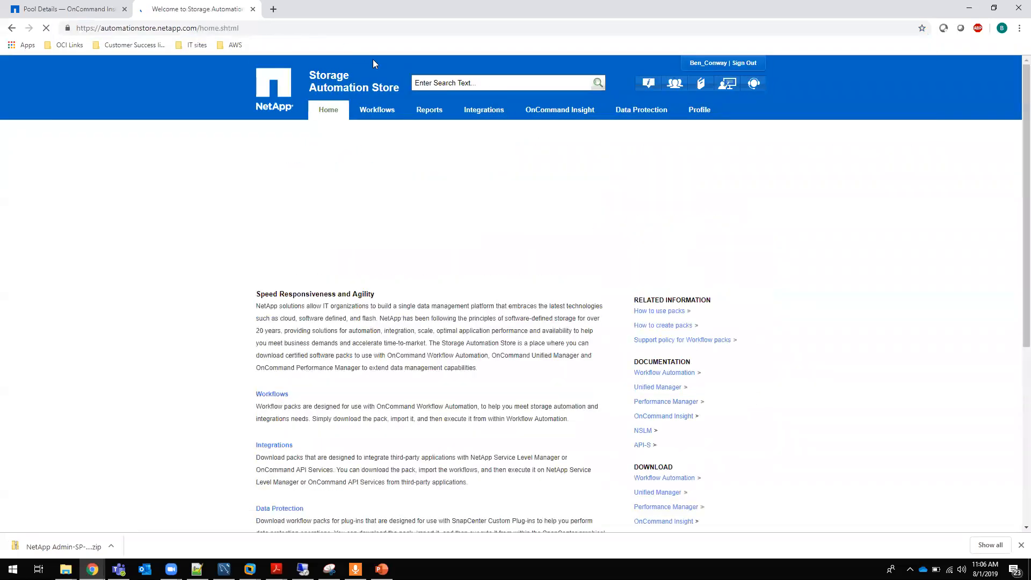
click(550, 115)
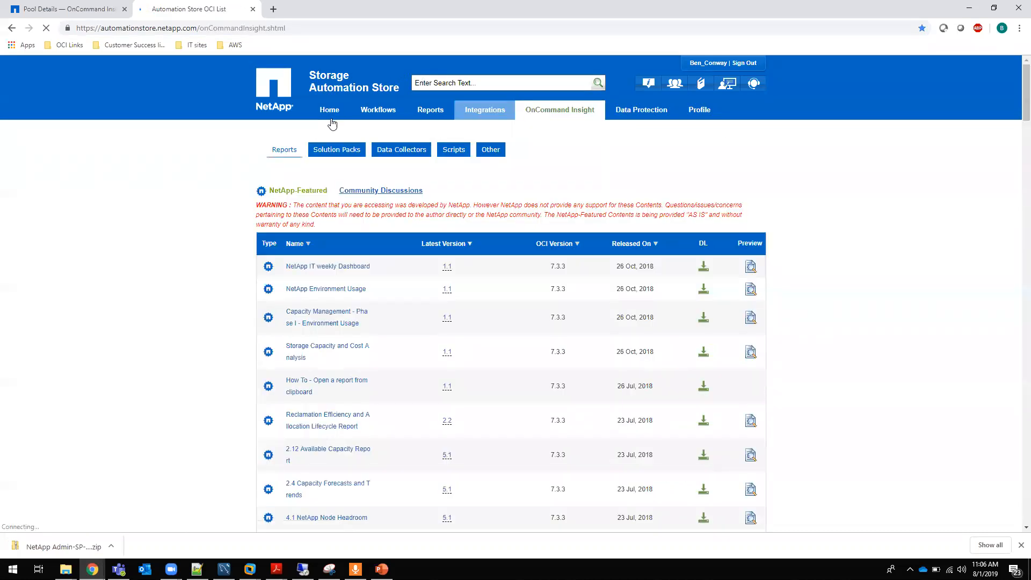
- List the Solution Packs, open the VMware Admin Solution Pack, and highlight the five dashboards it contains
click(333, 152)
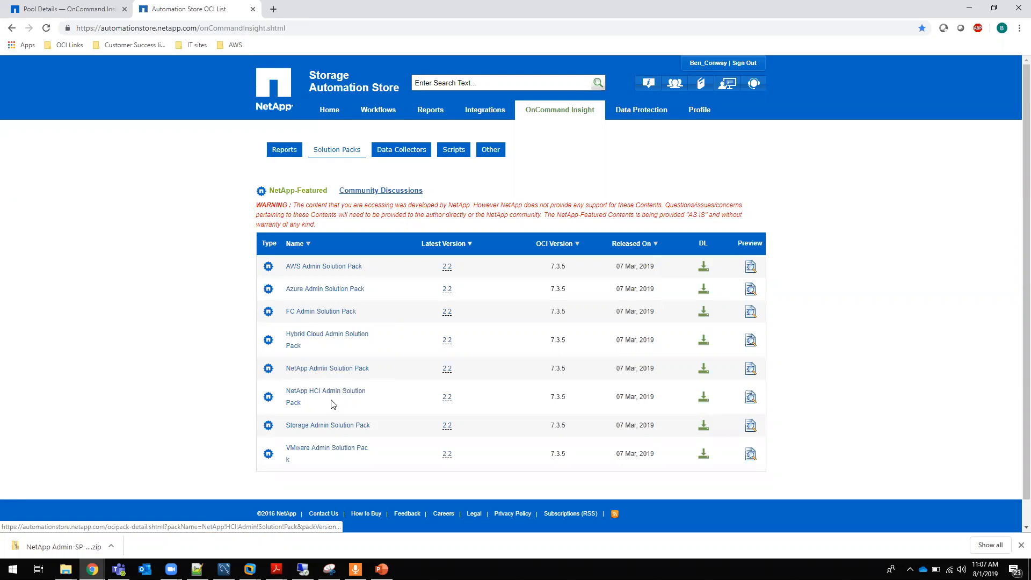
click(305, 449)
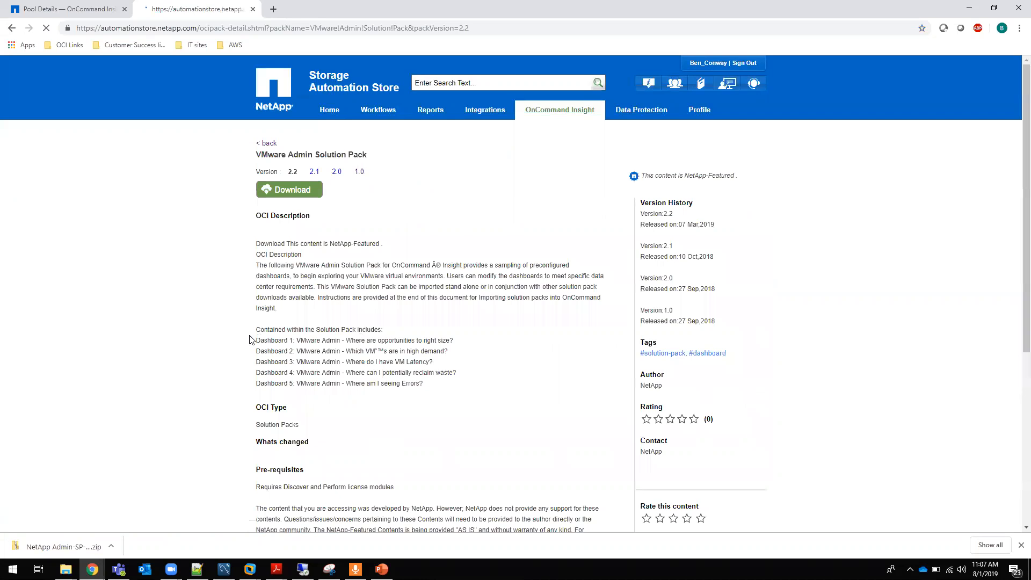
drag(258, 341, 485, 383)
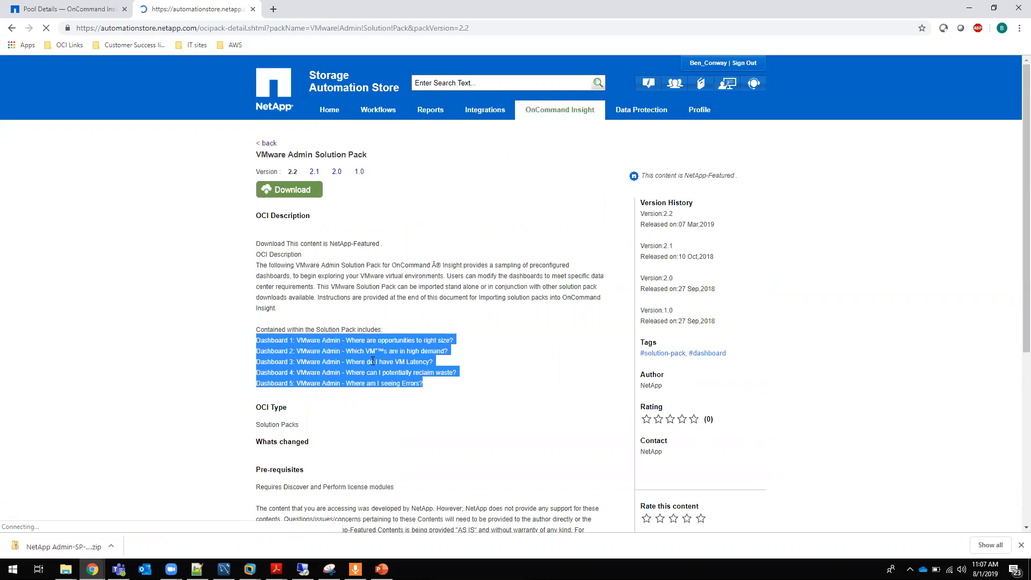
- Return to Insight and open the Import / Export user data settings in Setup, discarding the unsaved Pool Details changes
click(67, 9)
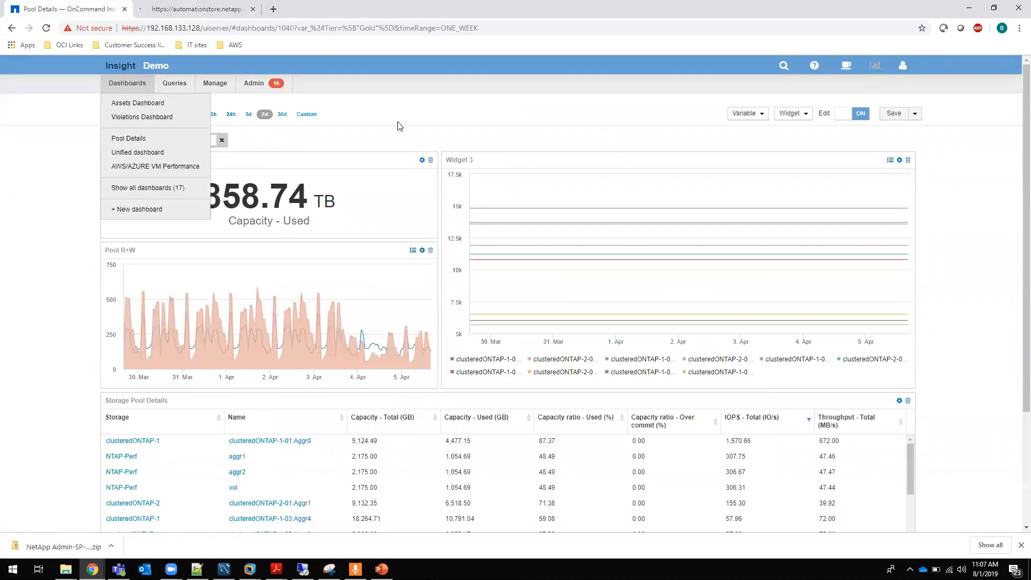
click(258, 85)
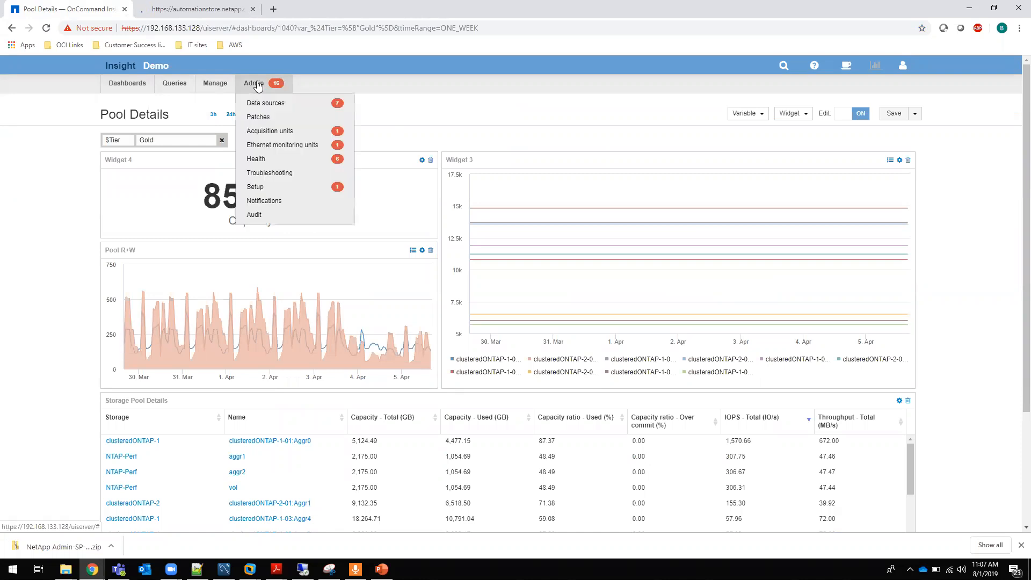
click(259, 188)
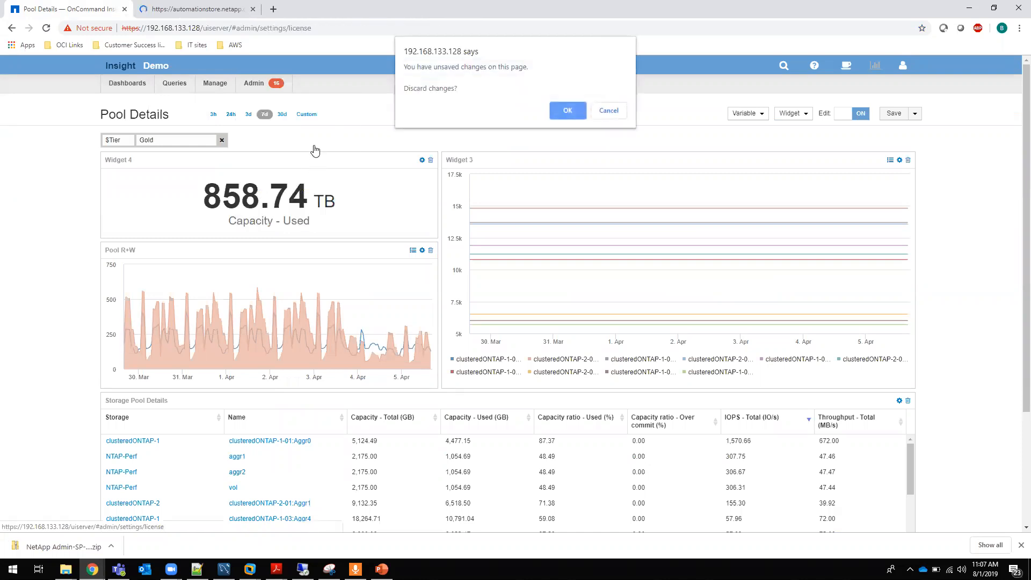
click(568, 110)
click(330, 143)
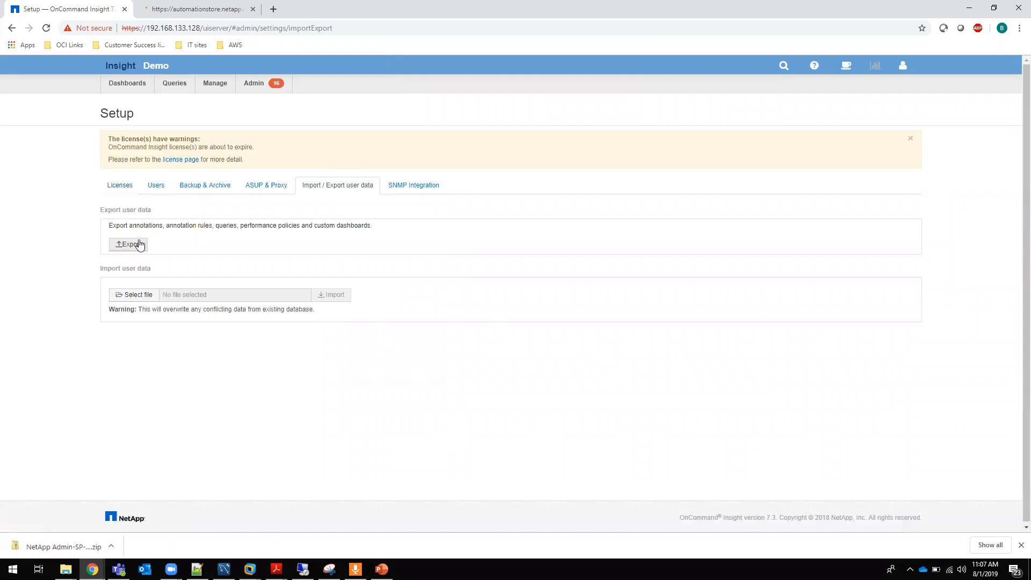
- Choose 7.3.5 NetApp Admin.export, from the extracted NetApp Admin solution pack folder in Webinar Data, as the user data import file
click(135, 297)
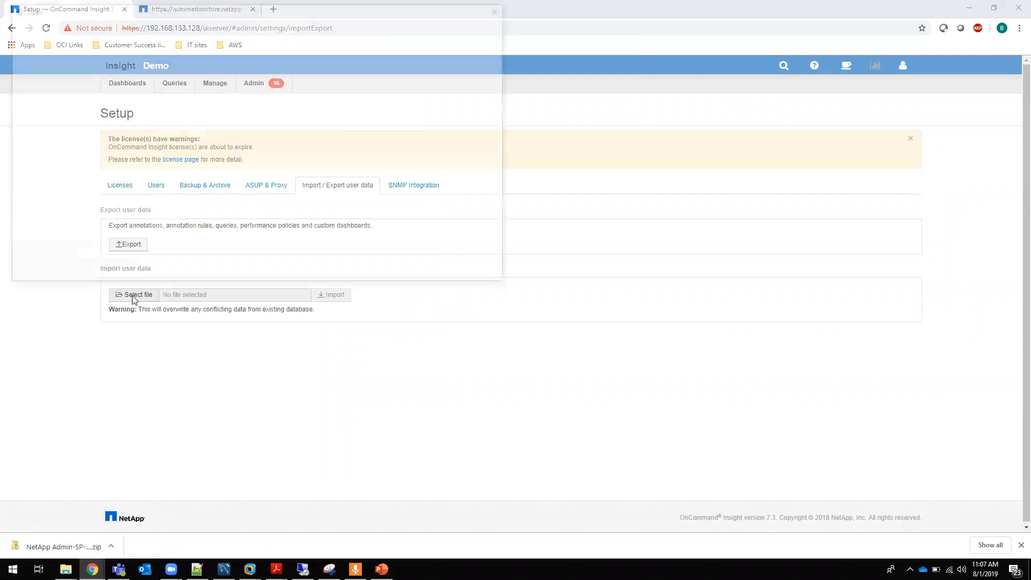
click(54, 68)
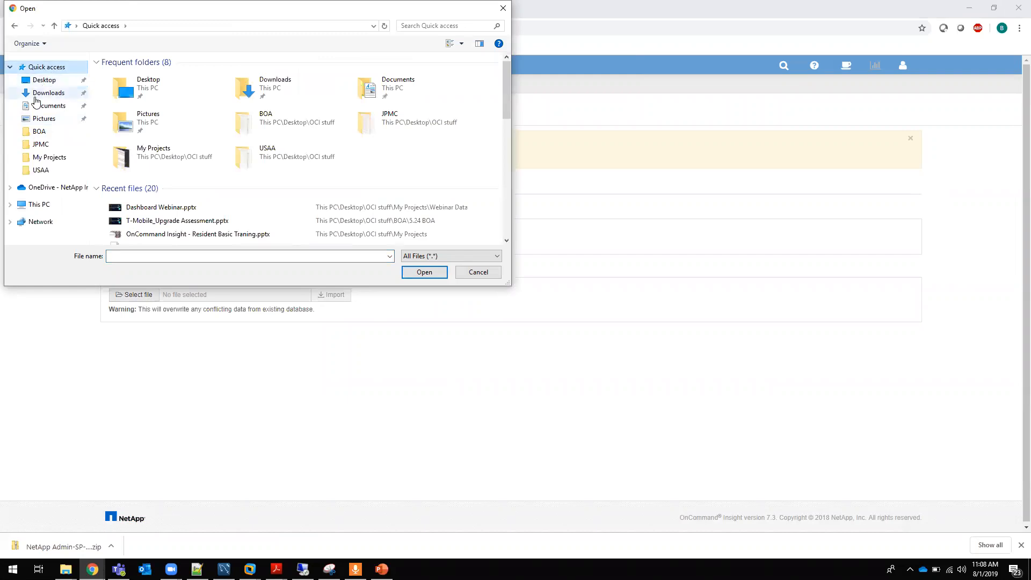
click(10, 66)
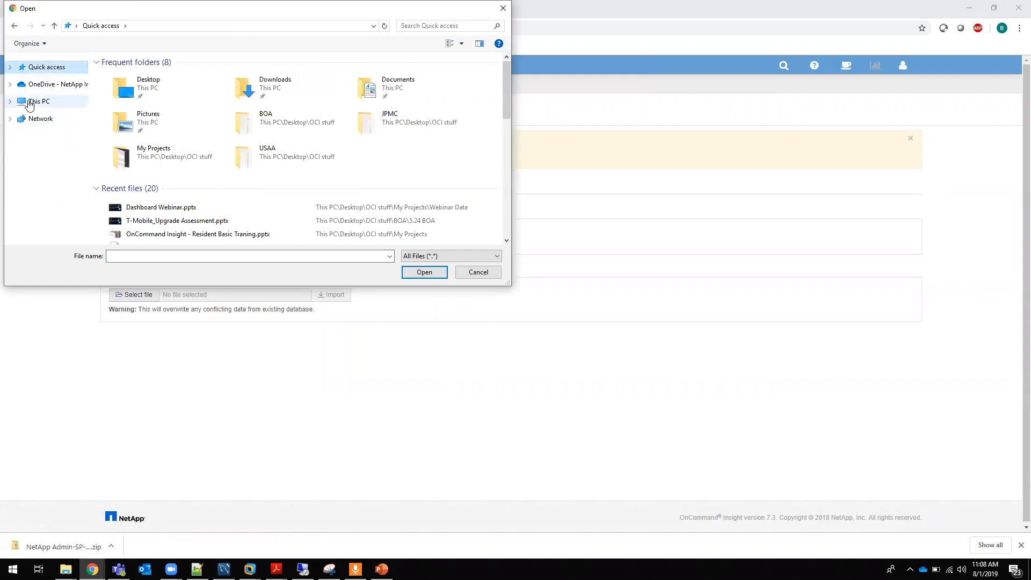
click(10, 102)
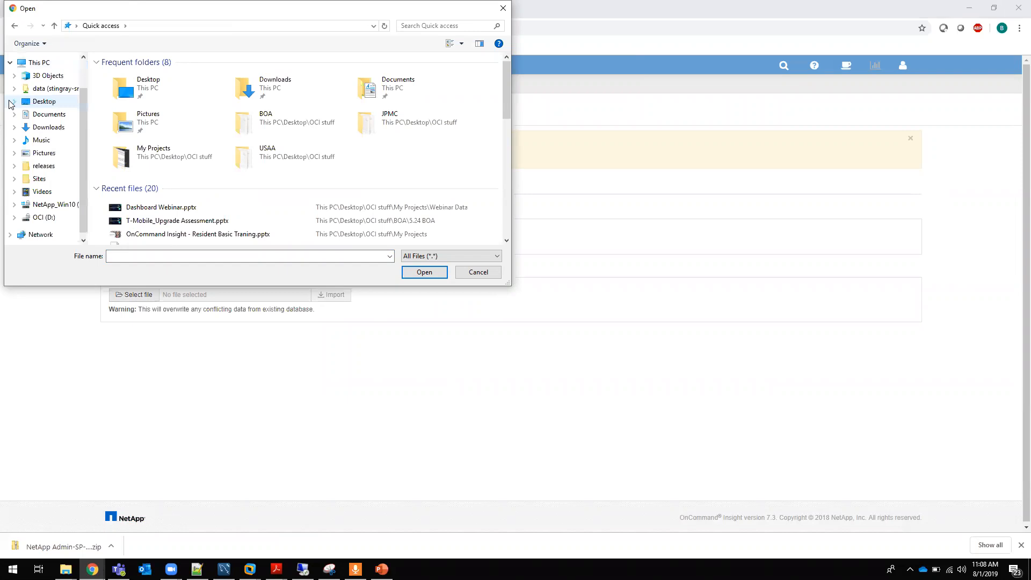
scroll(9, 103, up, 1)
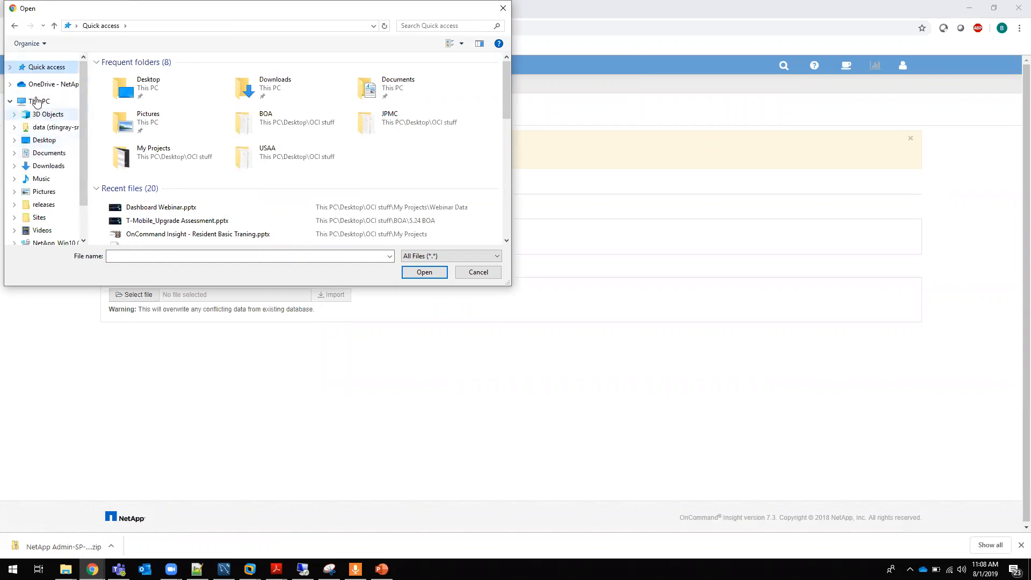
click(9, 67)
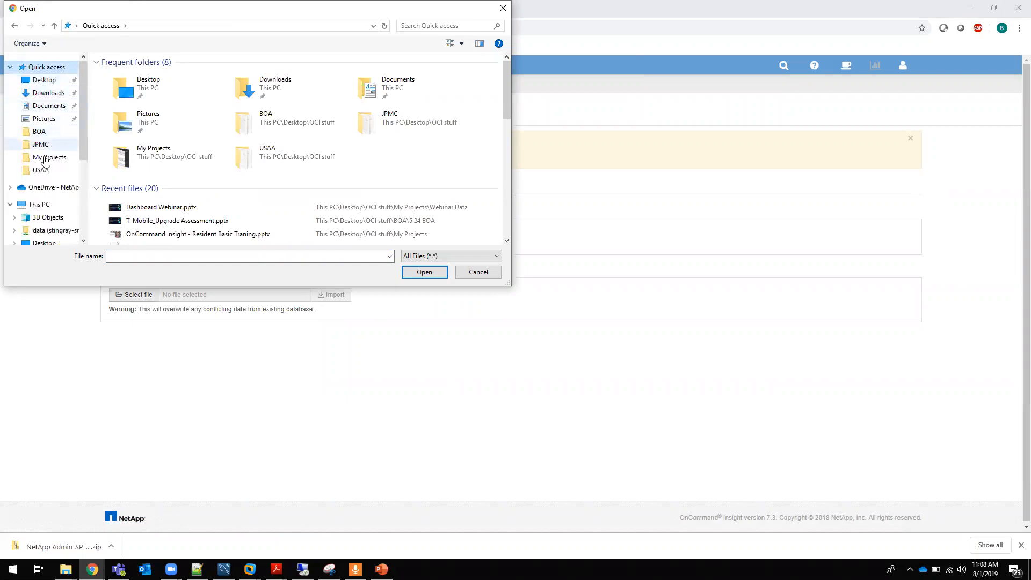
click(65, 157)
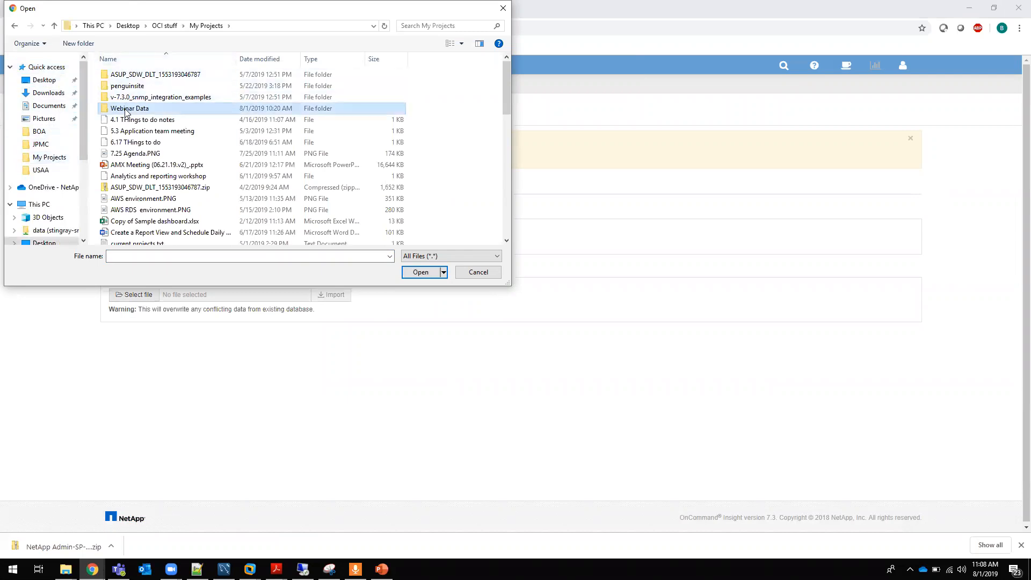
double_click(182, 103)
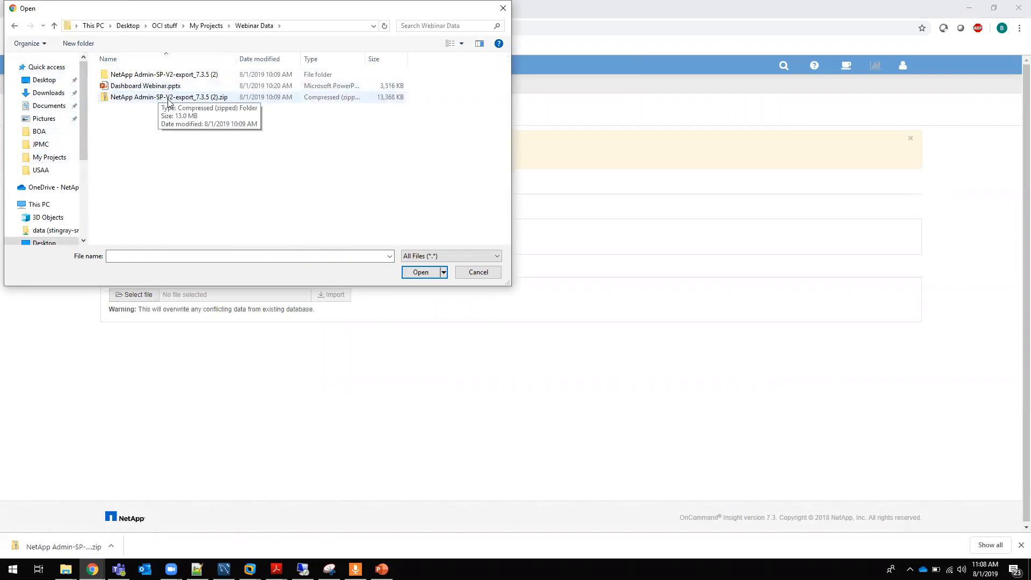
double_click(138, 75)
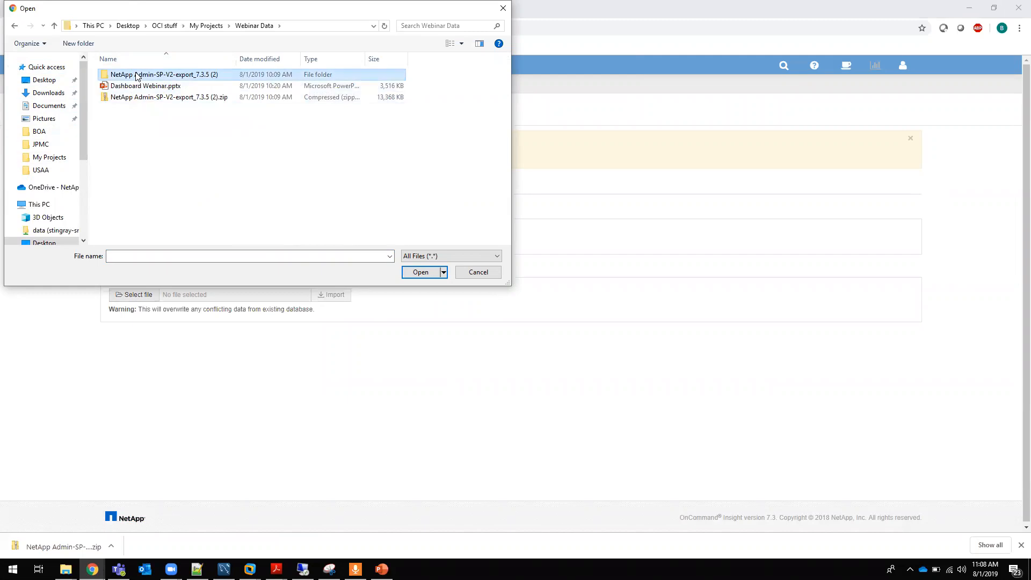
double_click(139, 87)
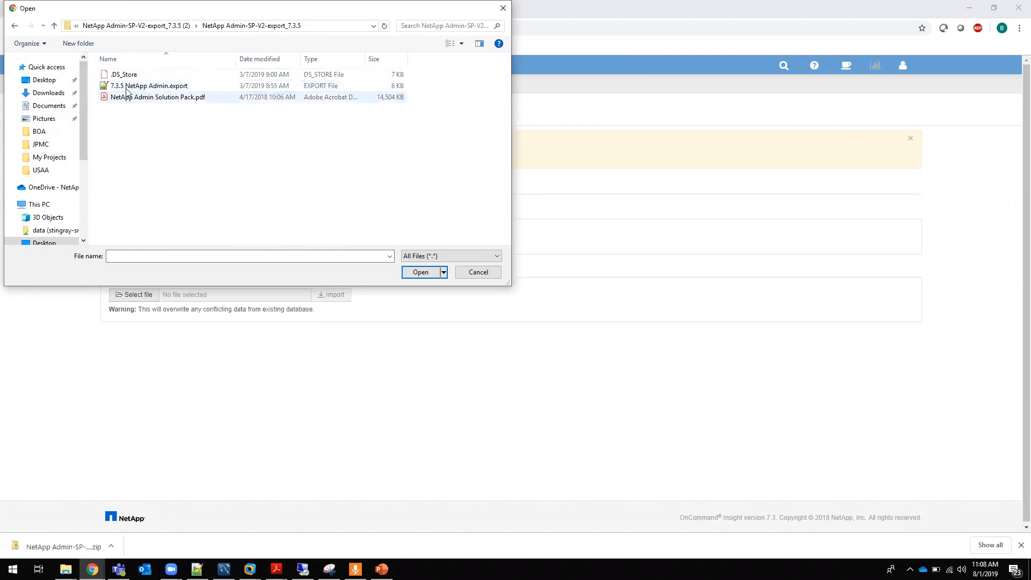
click(129, 88)
click(417, 274)
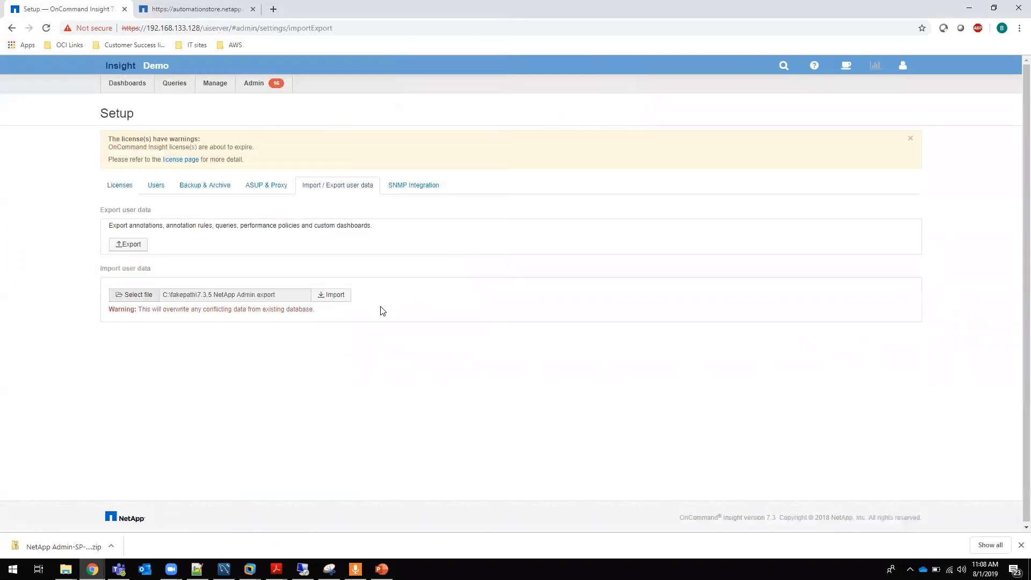
- Import the selected user data file, expand the list of imported entries, and close the import summary
click(334, 298)
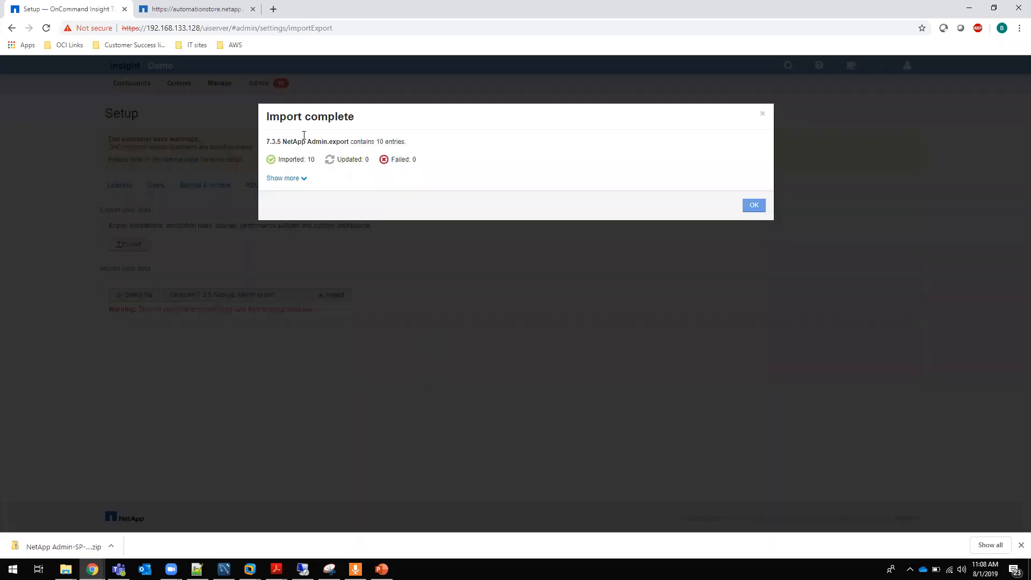
click(302, 179)
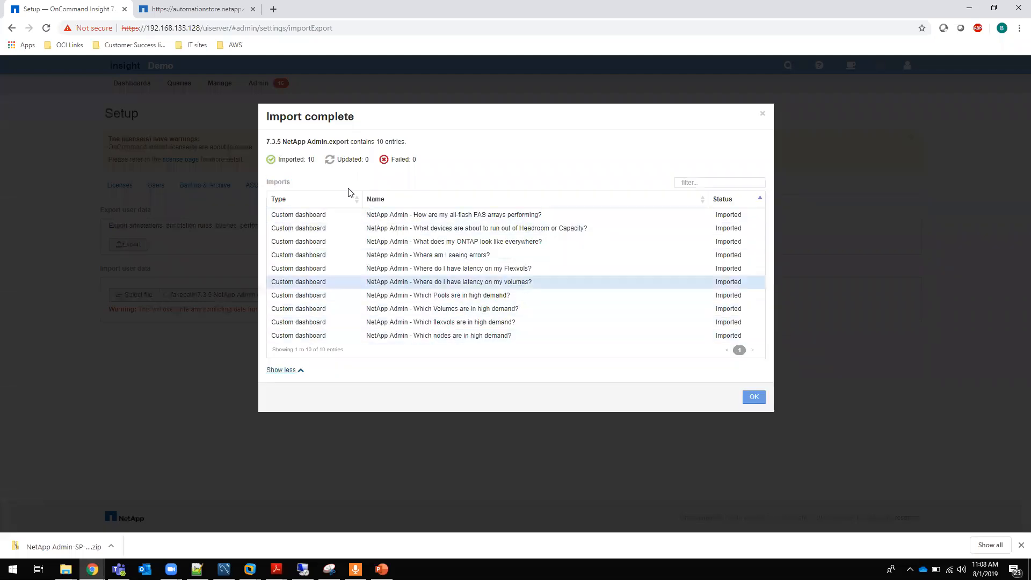
click(751, 397)
- Show the full list of dashboards to review the imported NetApp Admin dashboards
click(127, 83)
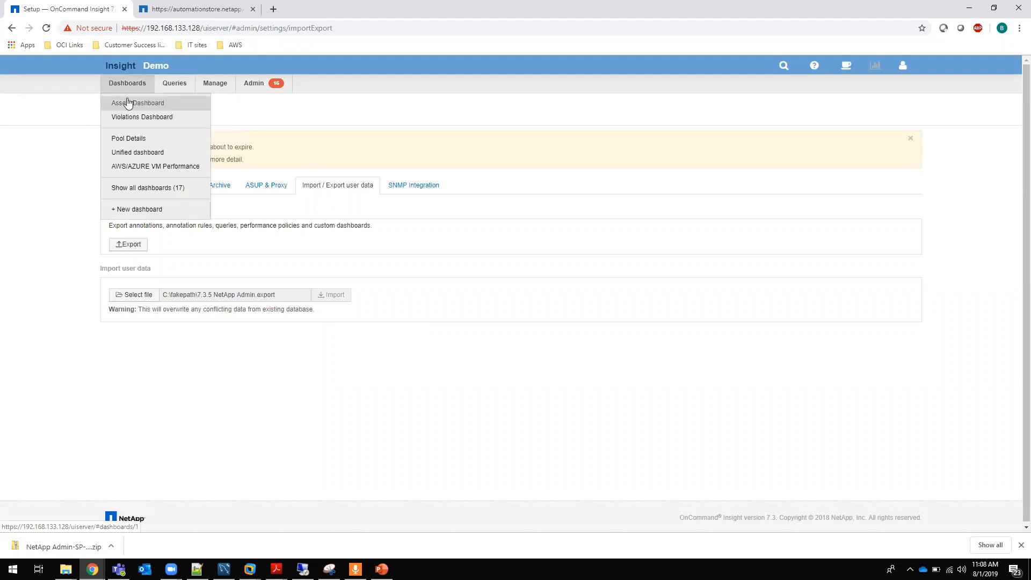
click(135, 189)
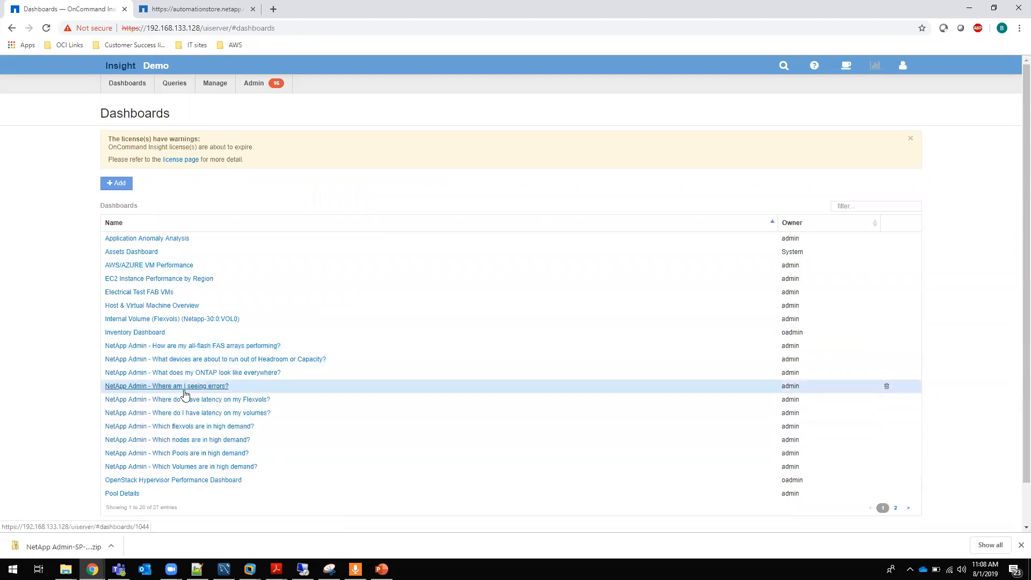
- Switch to the PowerPoint deck and show the closing Thank You! slide
click(381, 569)
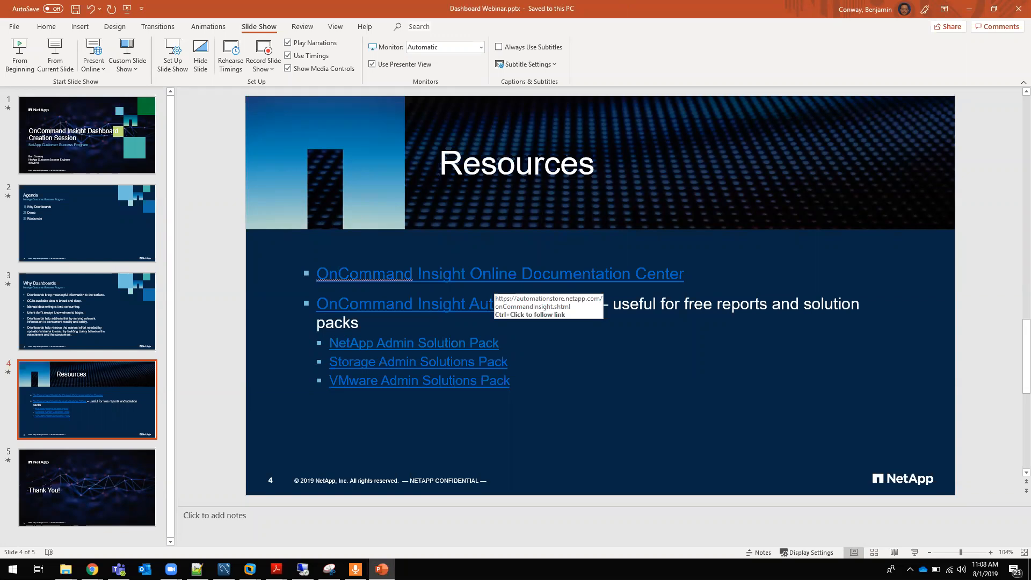
click(95, 463)
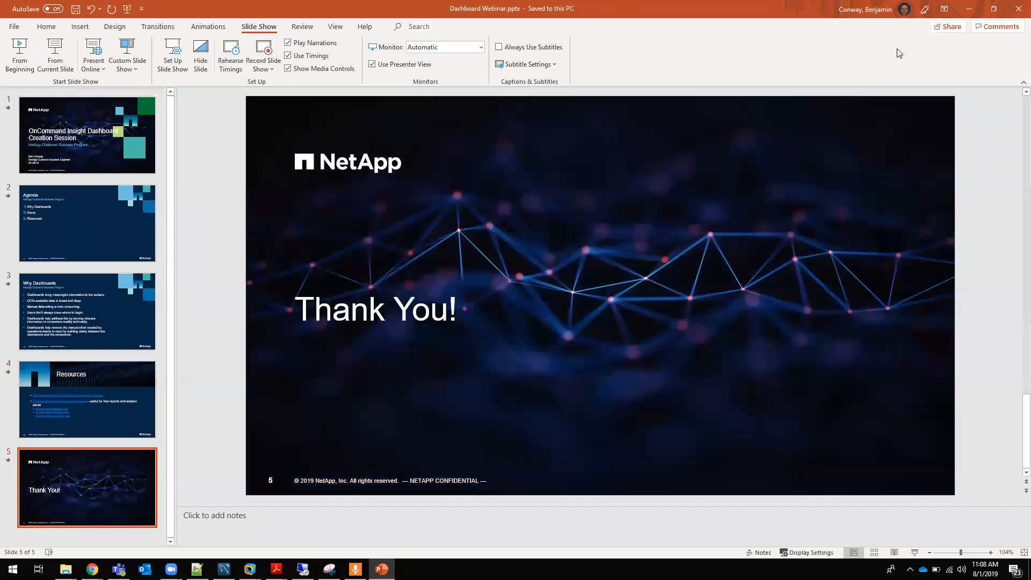